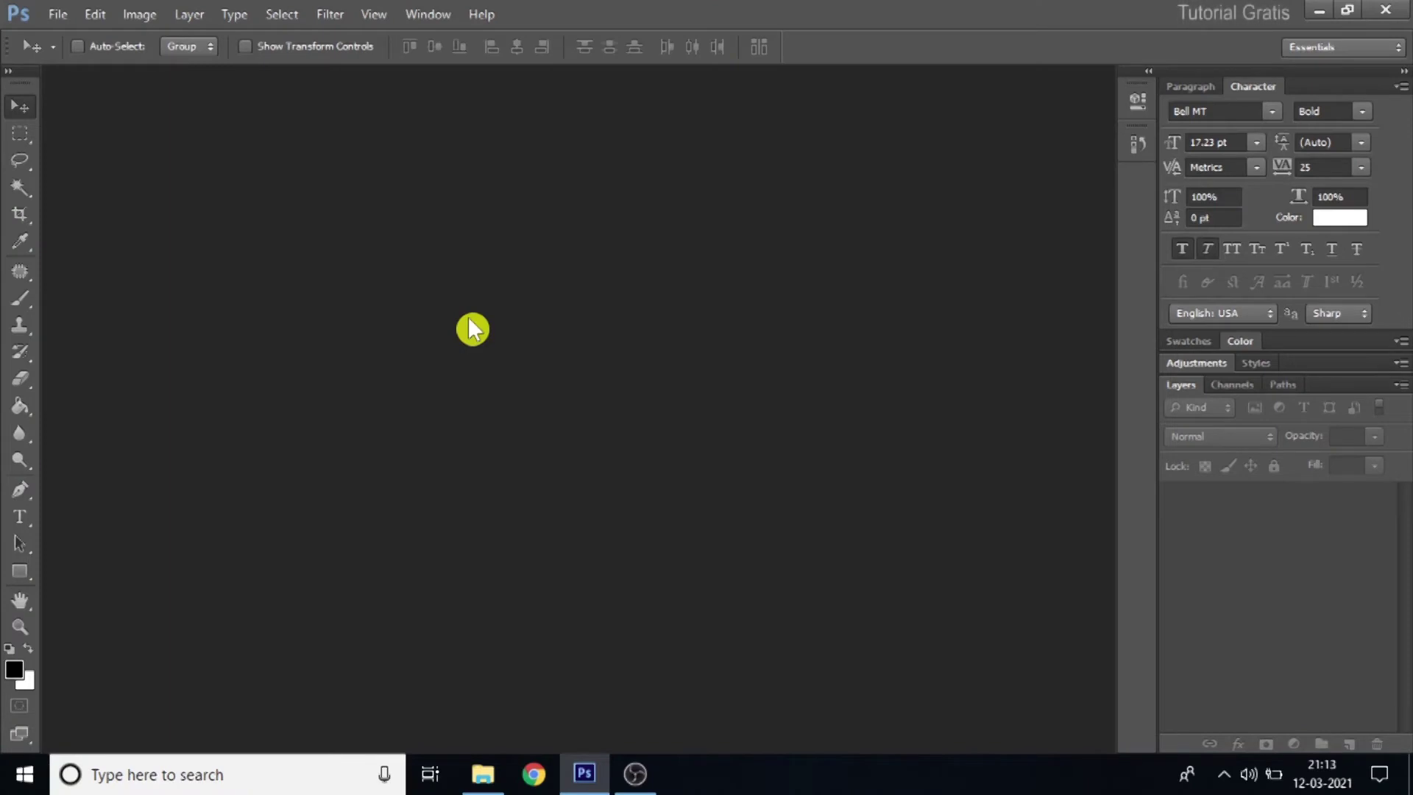
Create a new 15 × 15 cm document at 300 pixels/inch with a white background.
left_click(58, 14)
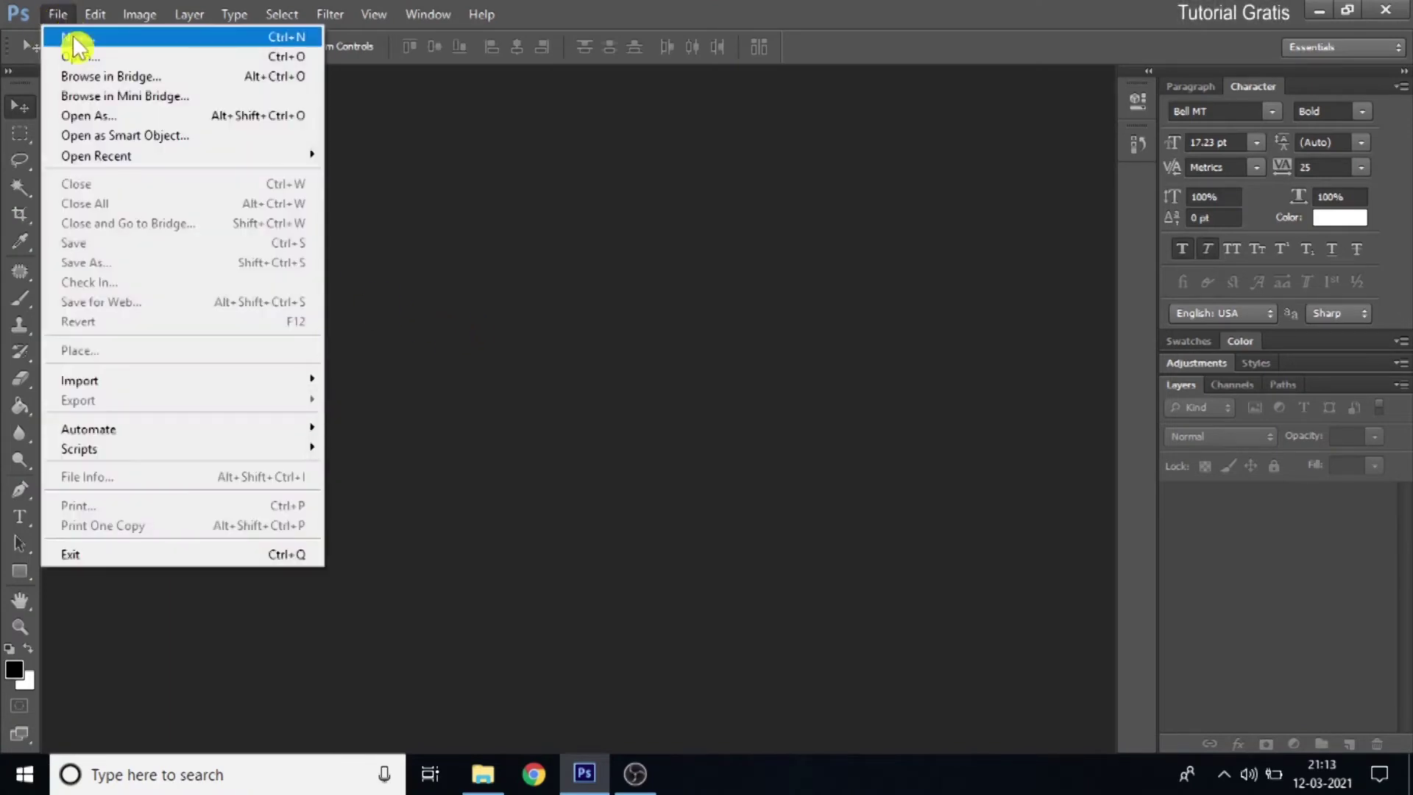
left_click(72, 37)
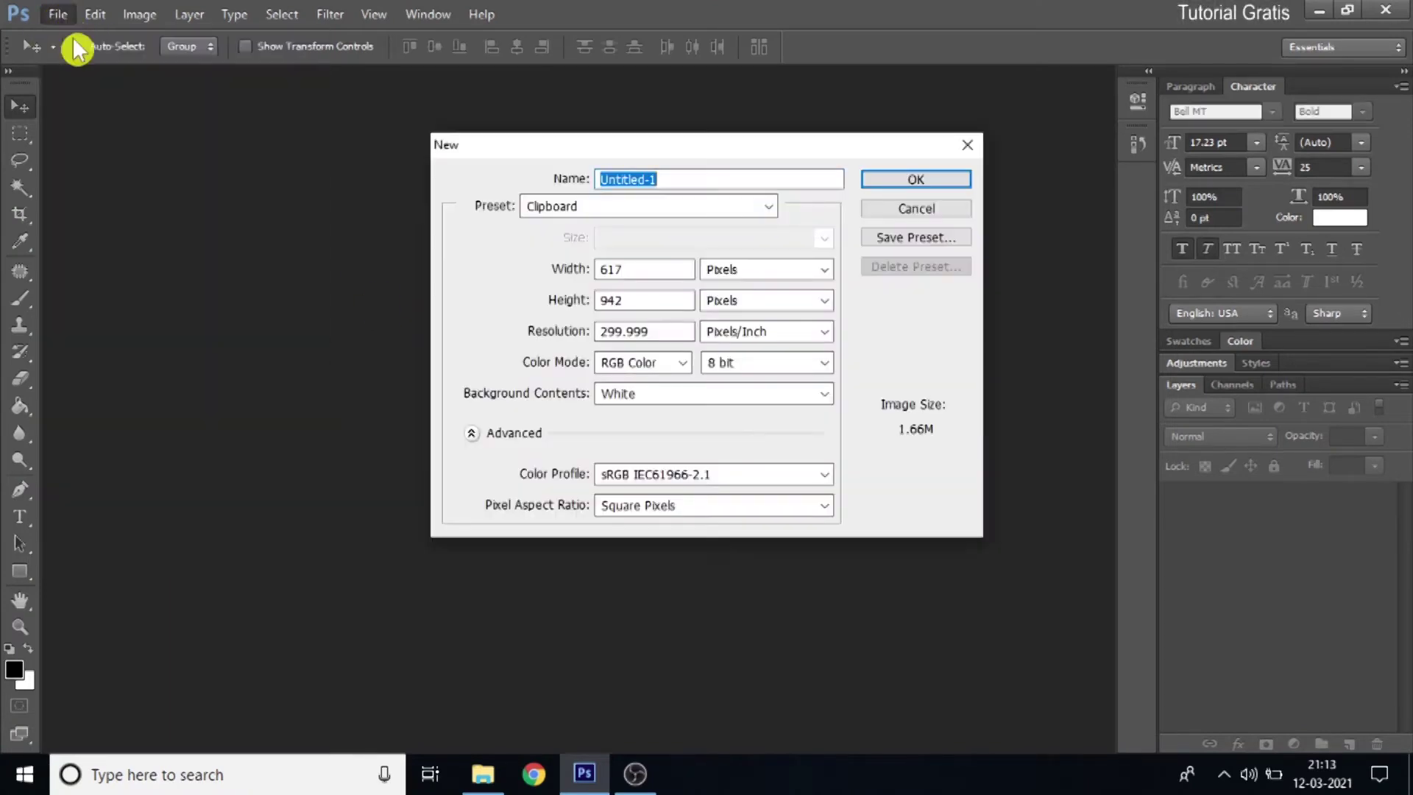
left_click(728, 269)
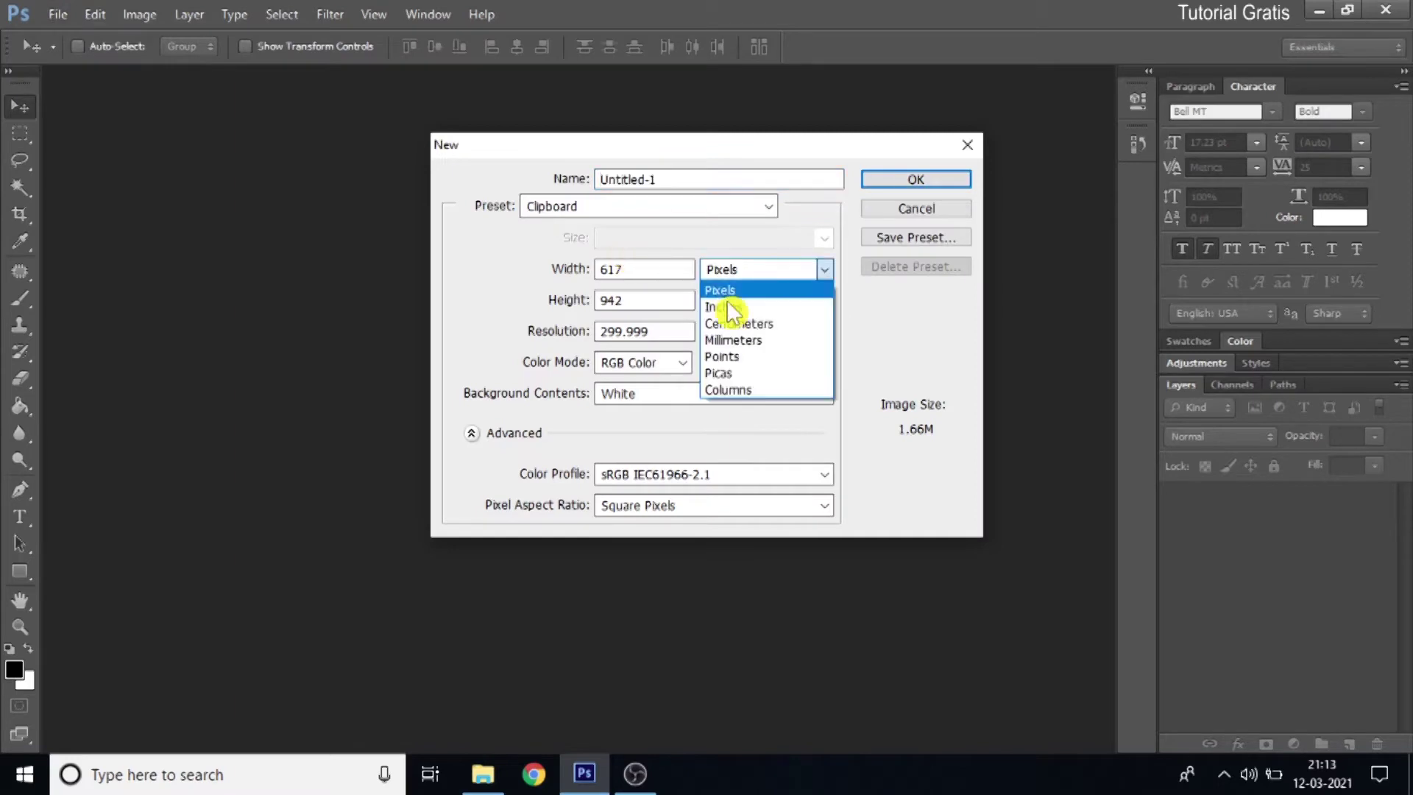
left_click(732, 324)
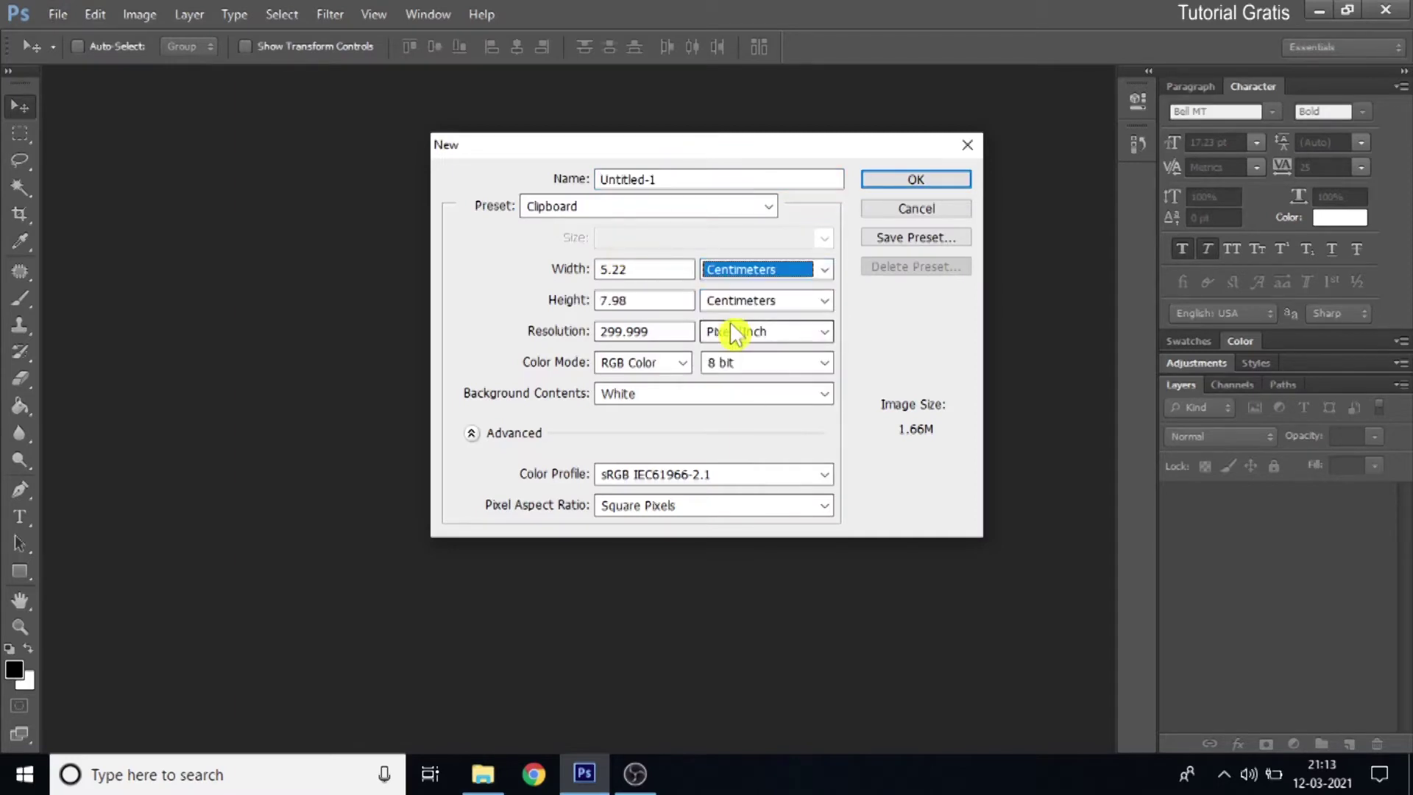
double_click(671, 268)
type("1")
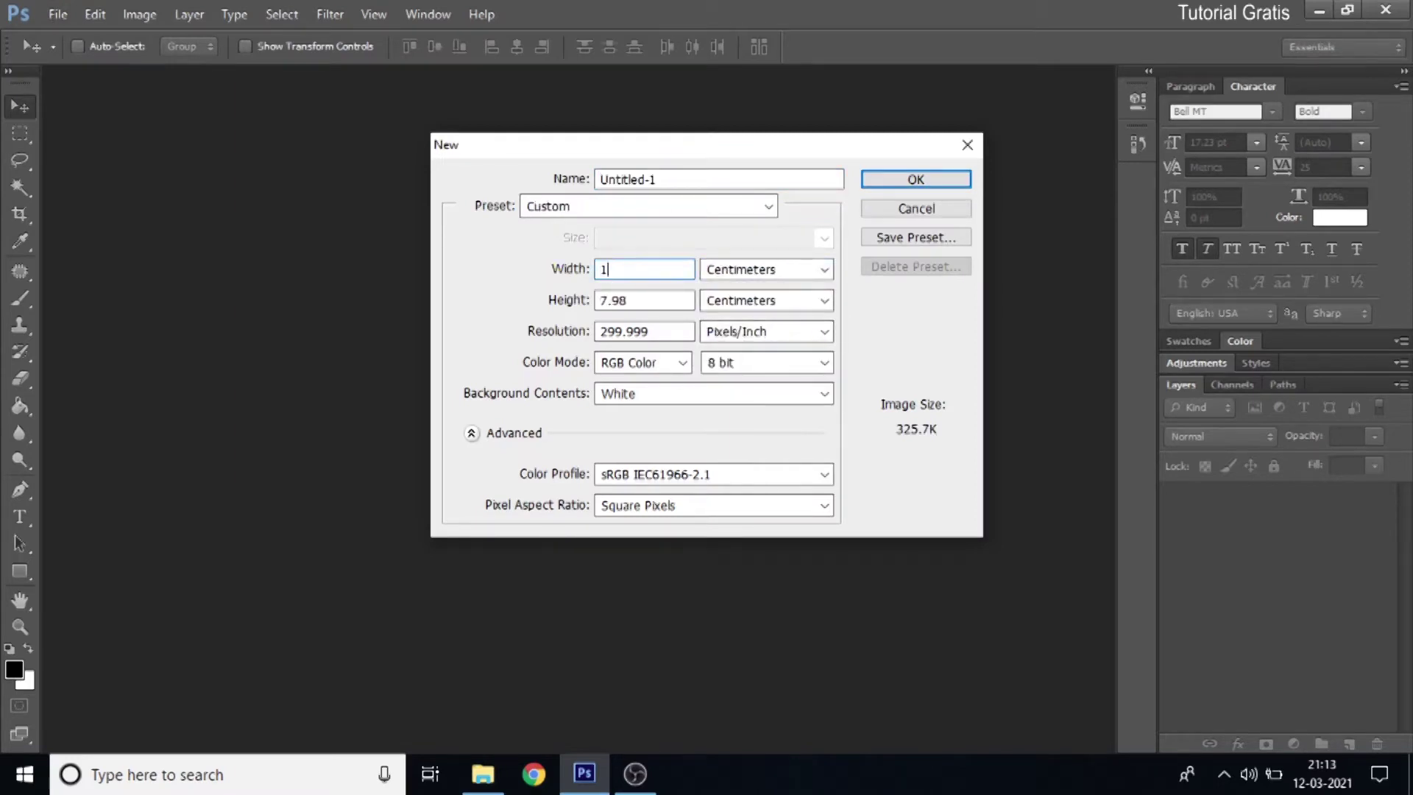
type("5")
double_click(644, 300)
type("15")
key("Tab")
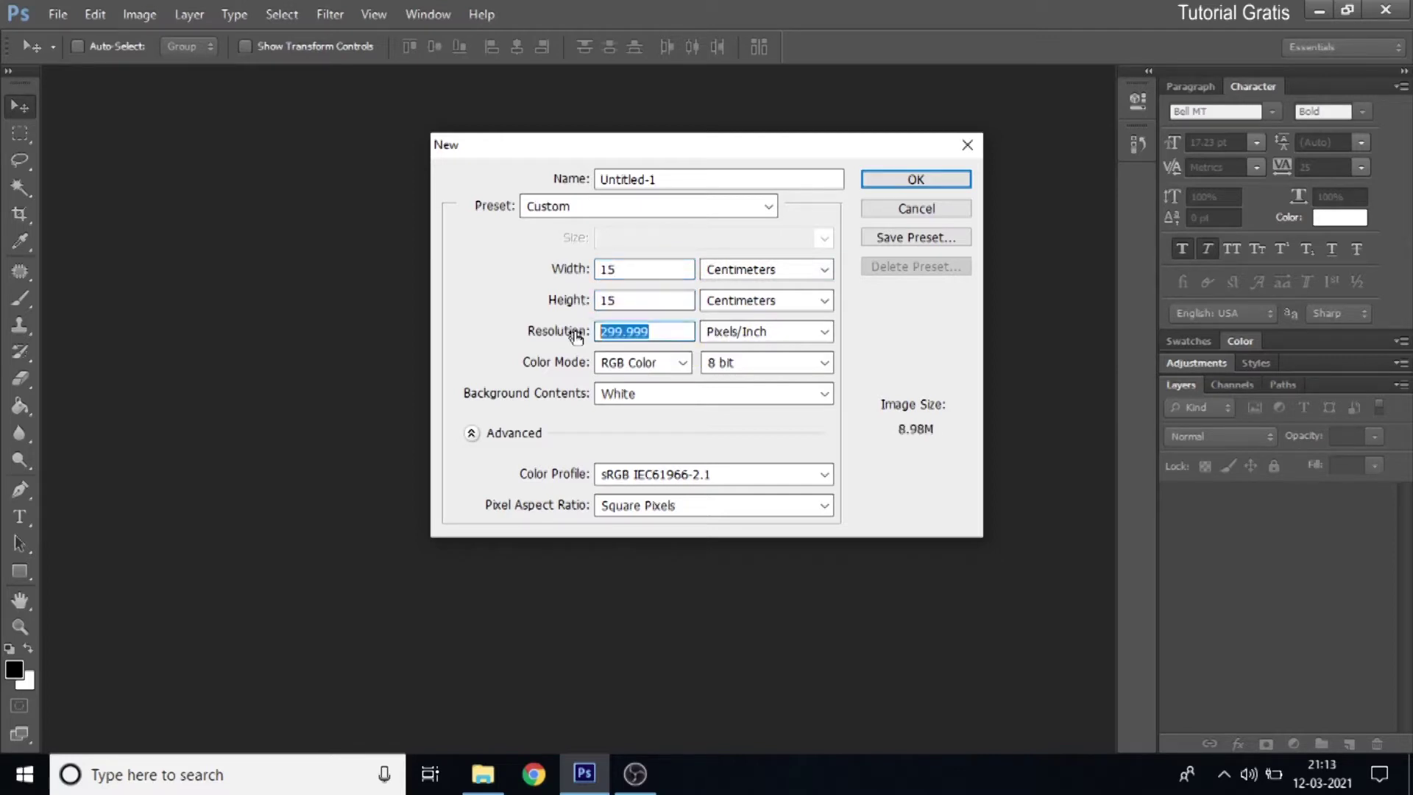
type("300")
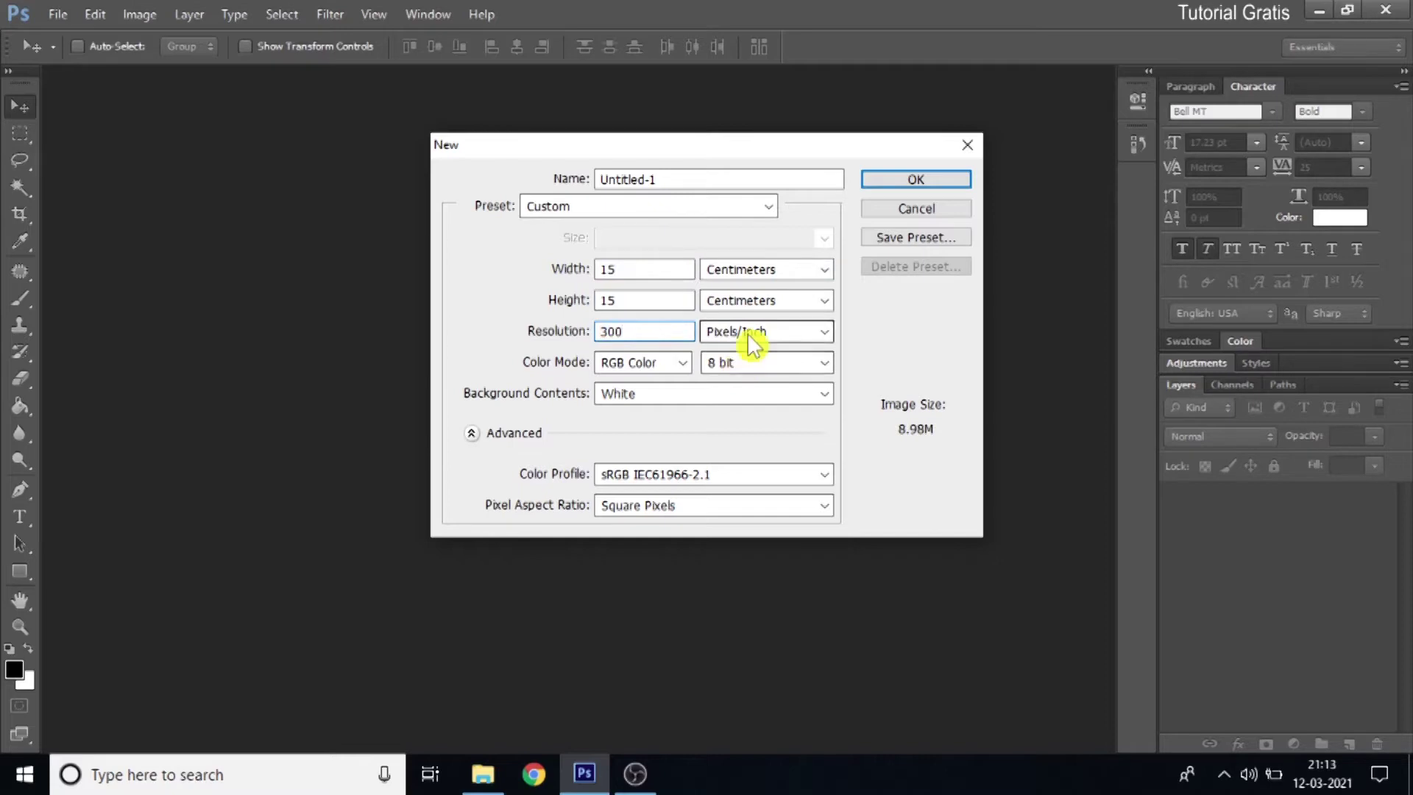
left_click(930, 184)
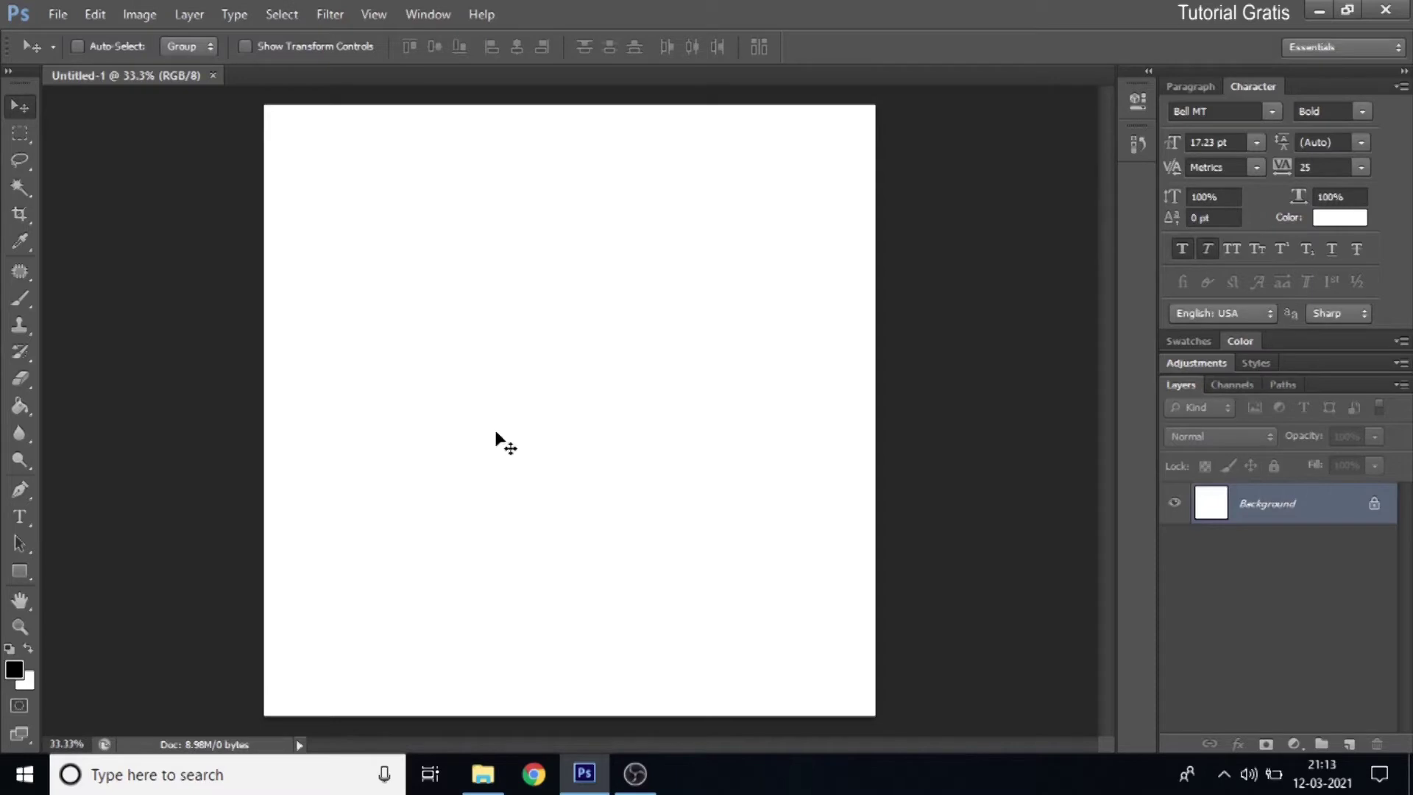
Set the foreground colour to dark navy blue 233a6a.
left_click(14, 673)
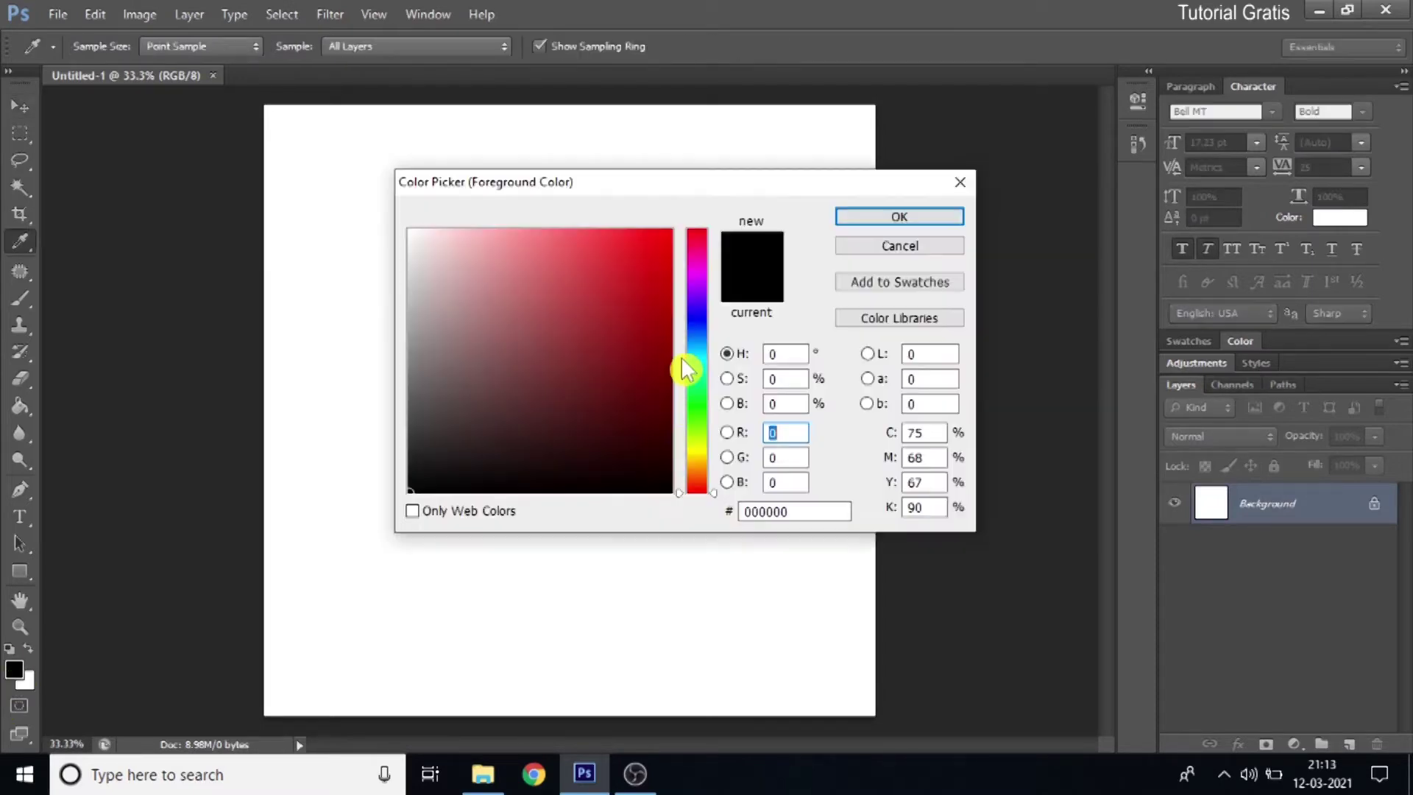
left_click(691, 333)
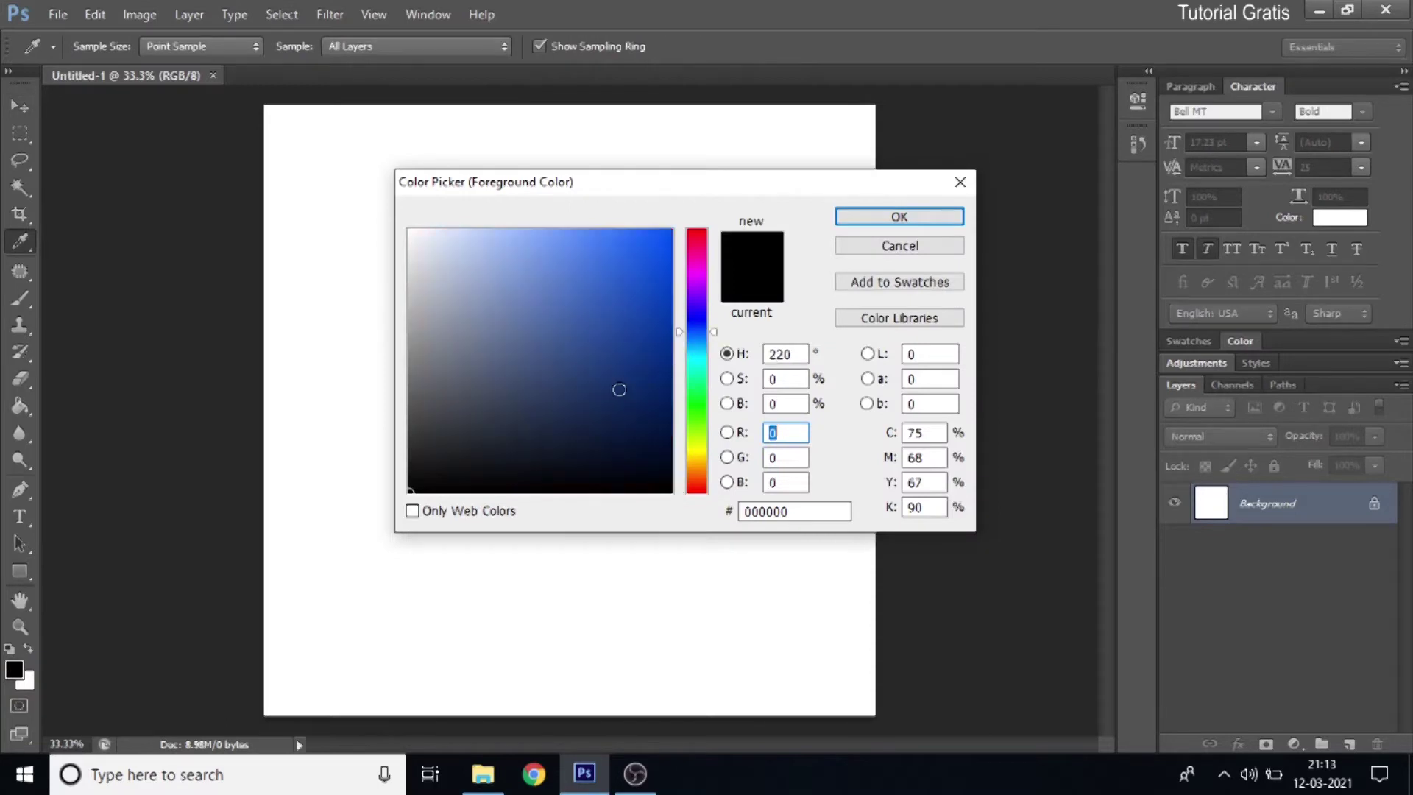
left_click_drag(590, 383, 585, 383)
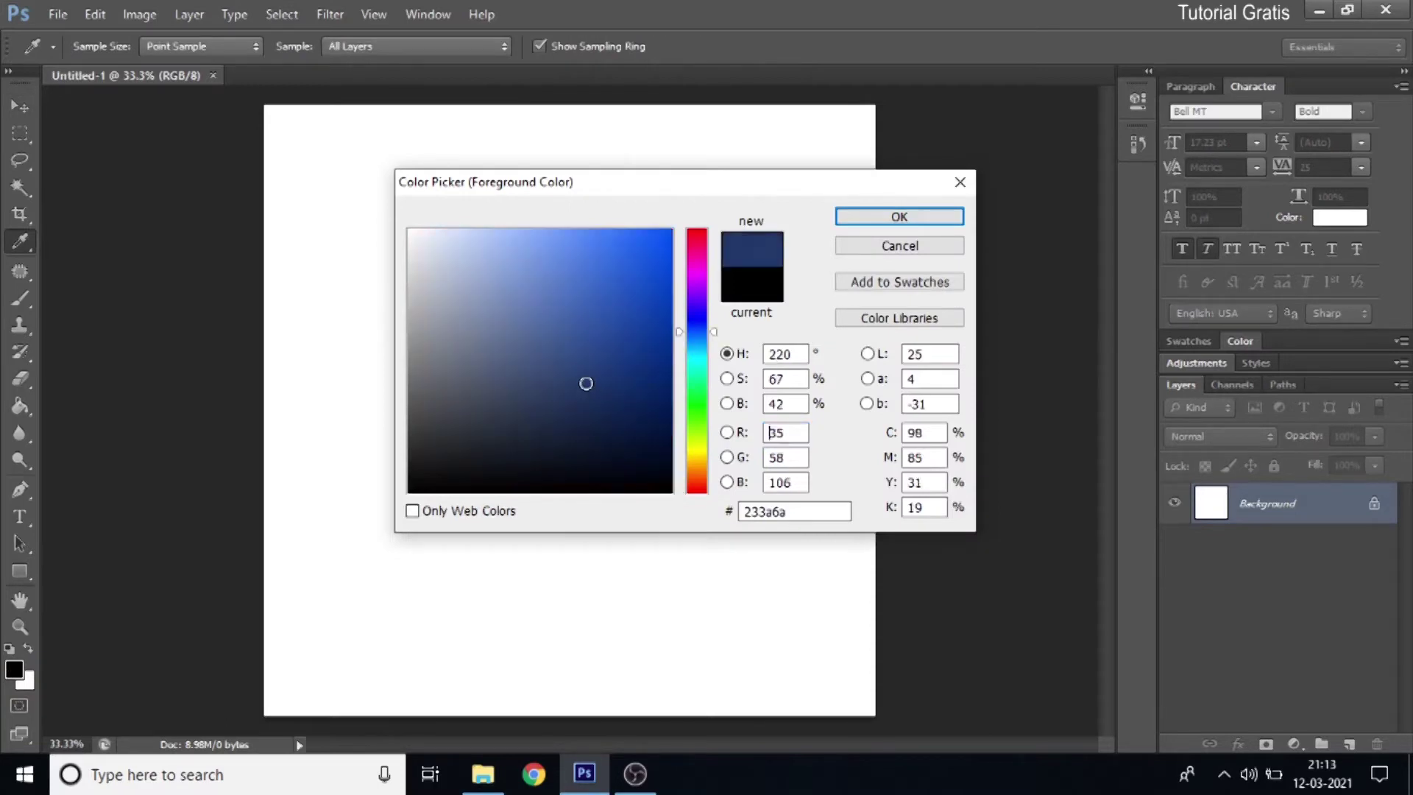
left_click(899, 216)
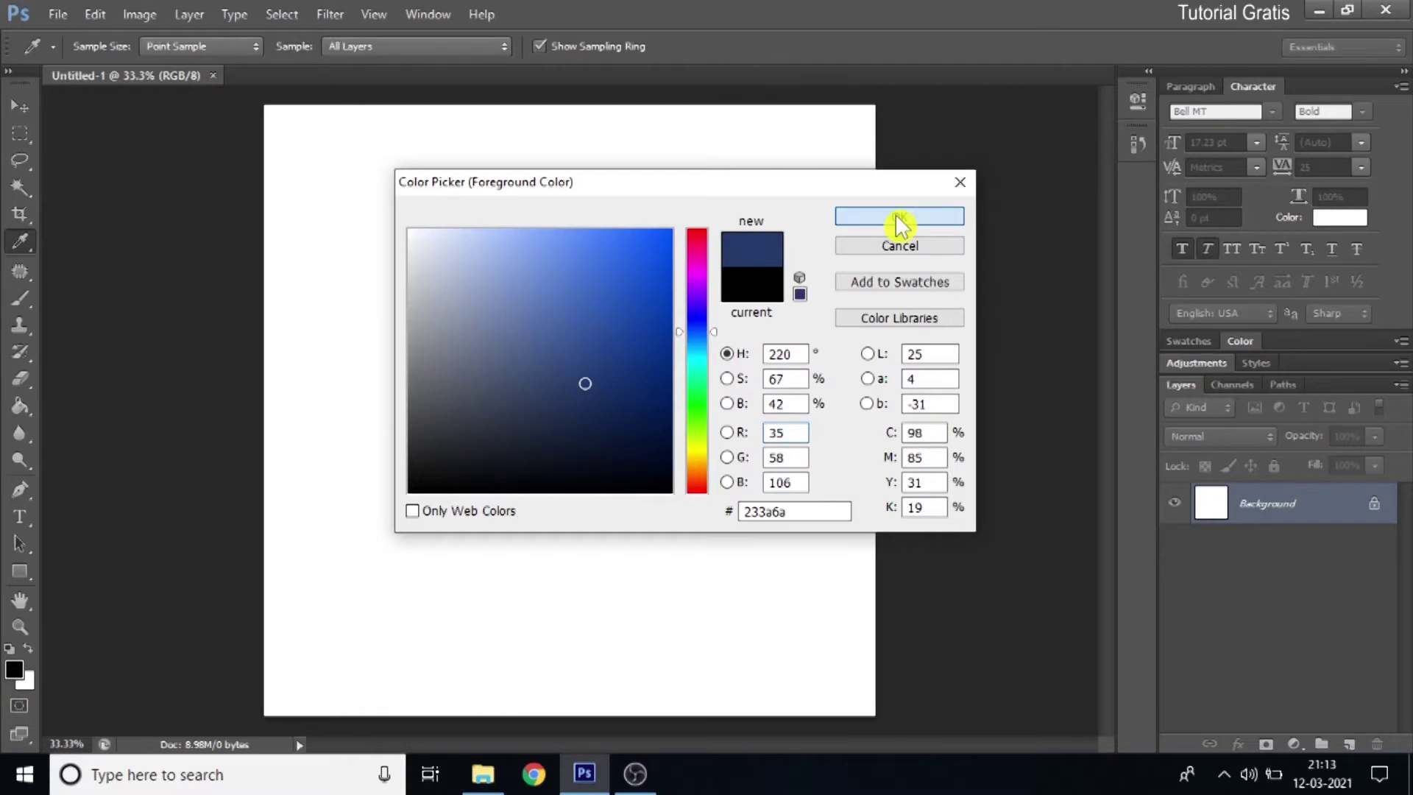
Fill the white canvas with the navy colour using the Paint Bucket.
right_click(21, 406)
left_click(96, 424)
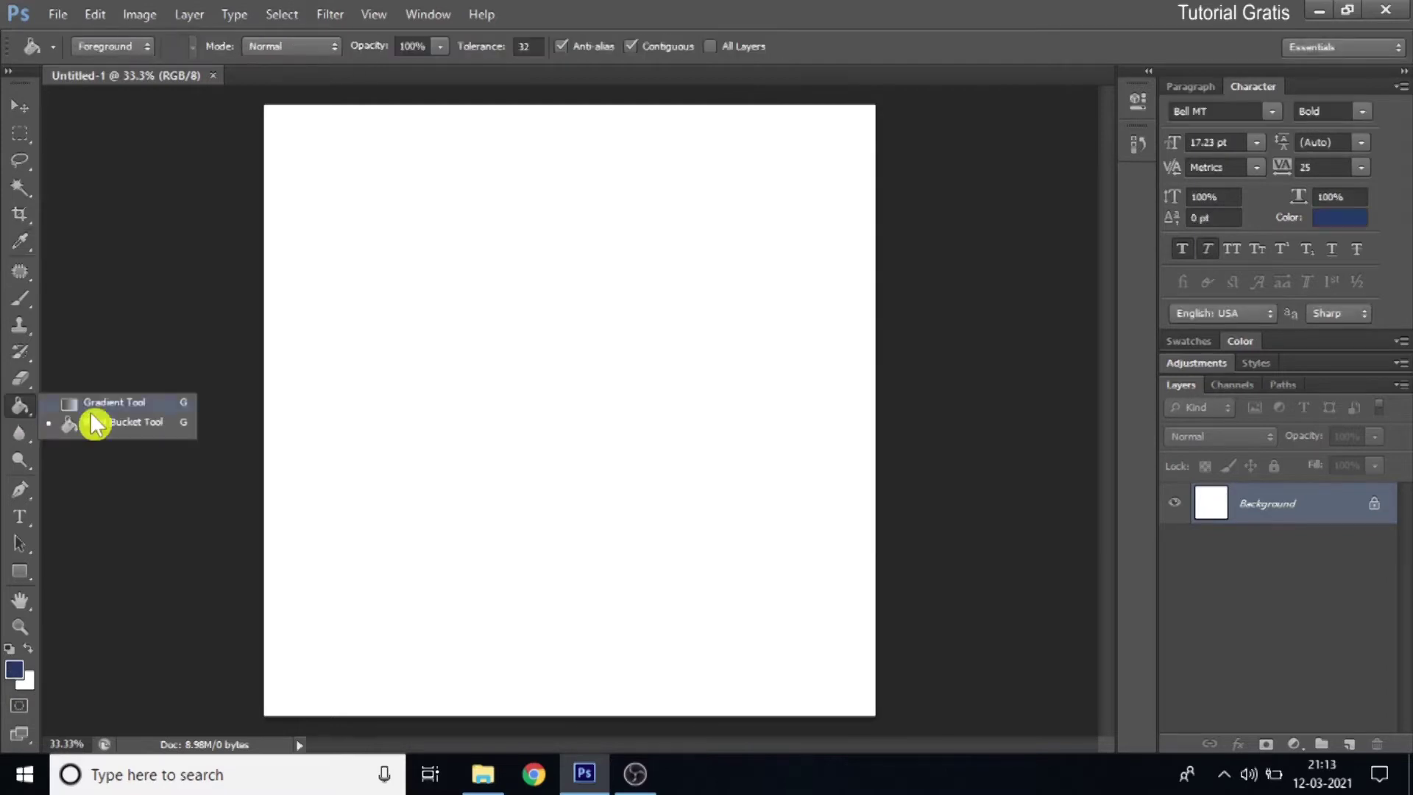
left_click(508, 262)
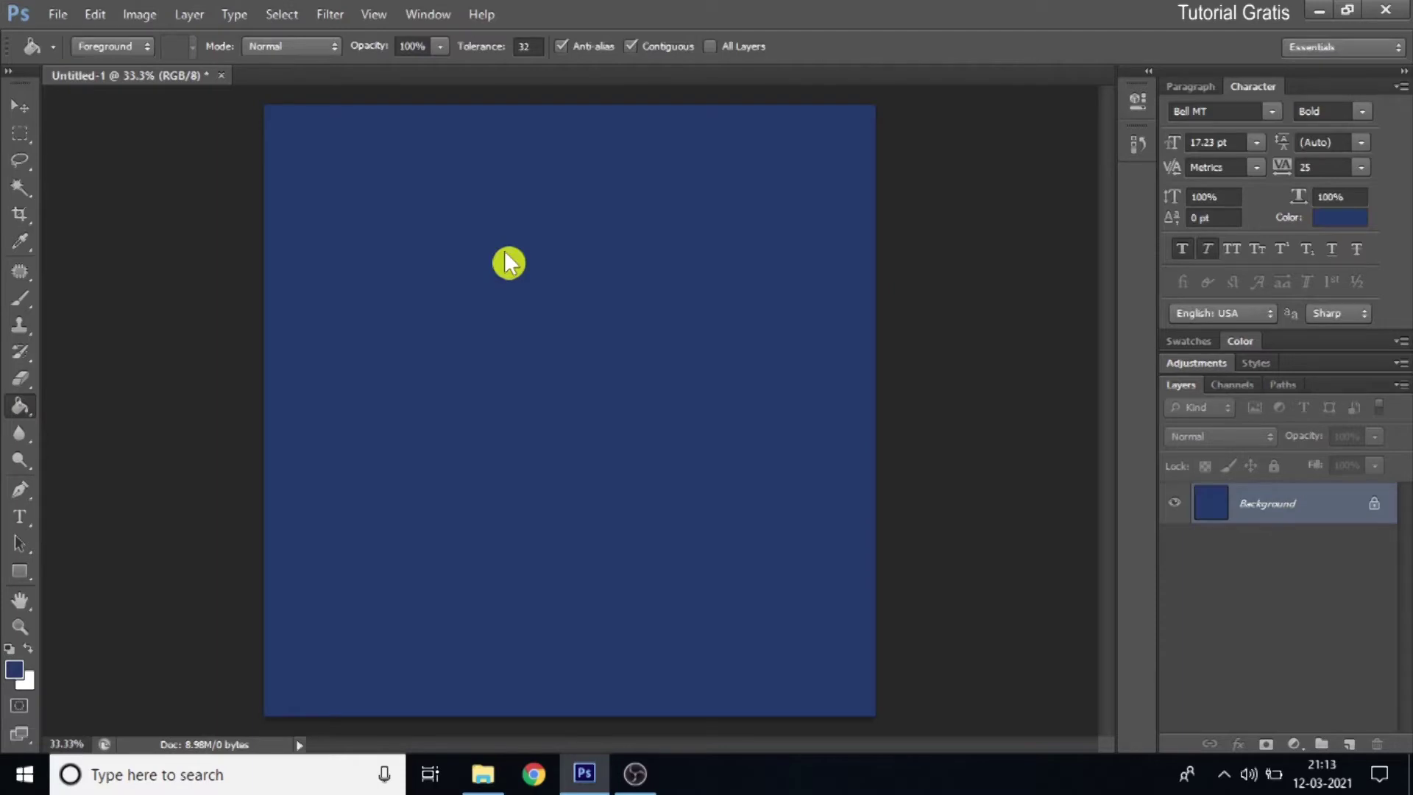
Set up the Pen Tool in Shape mode with a Light Blue Violet fill.
left_click(24, 488)
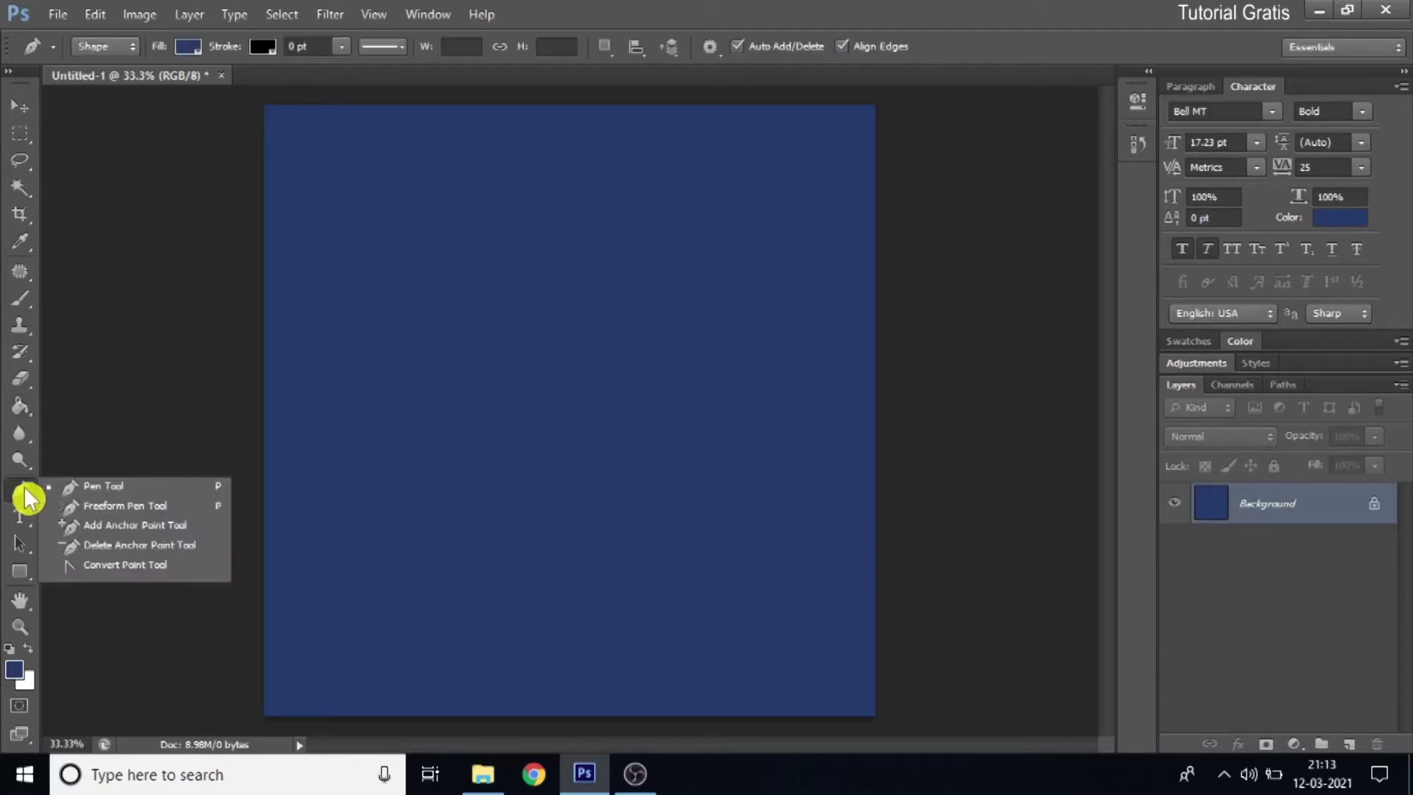
left_click(88, 486)
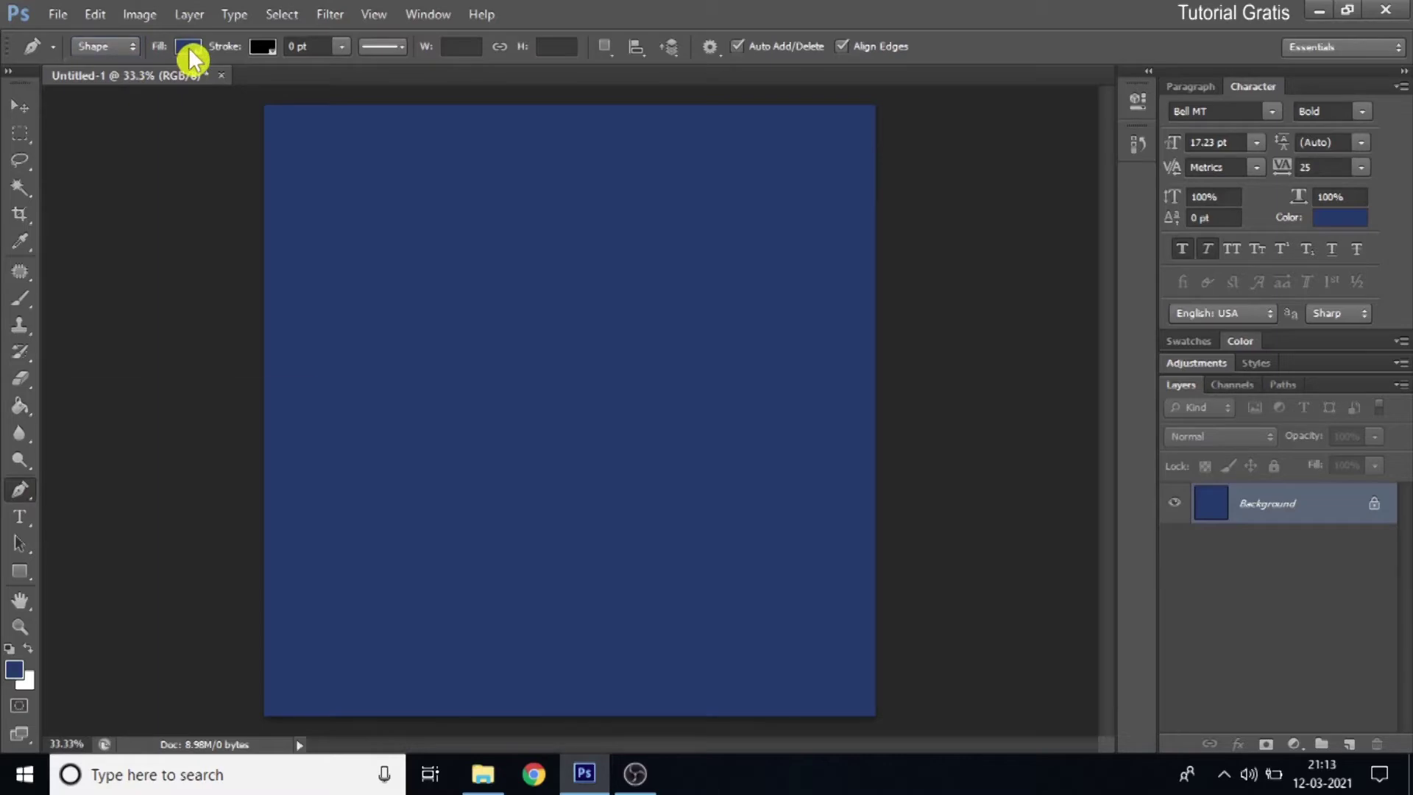
left_click(188, 48)
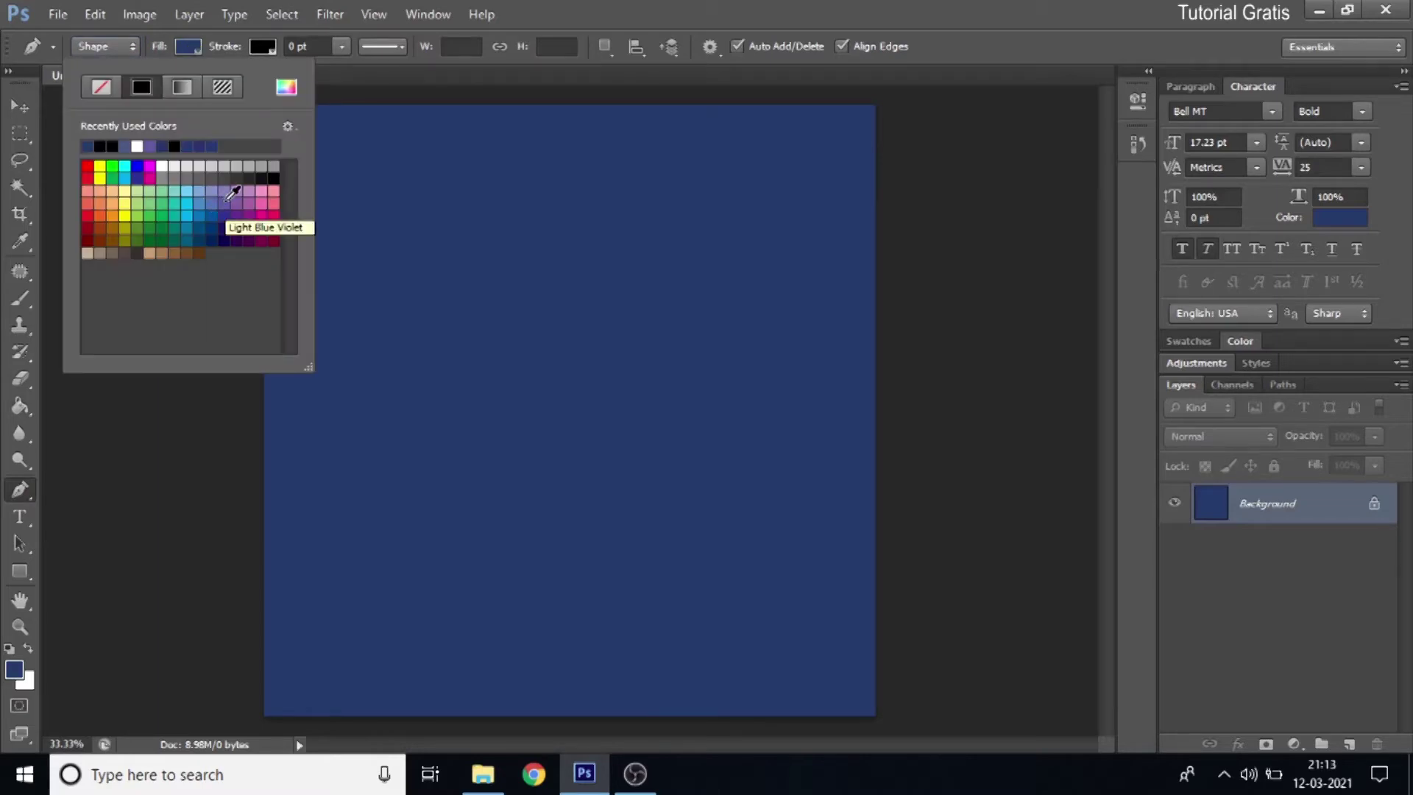
left_click(228, 196)
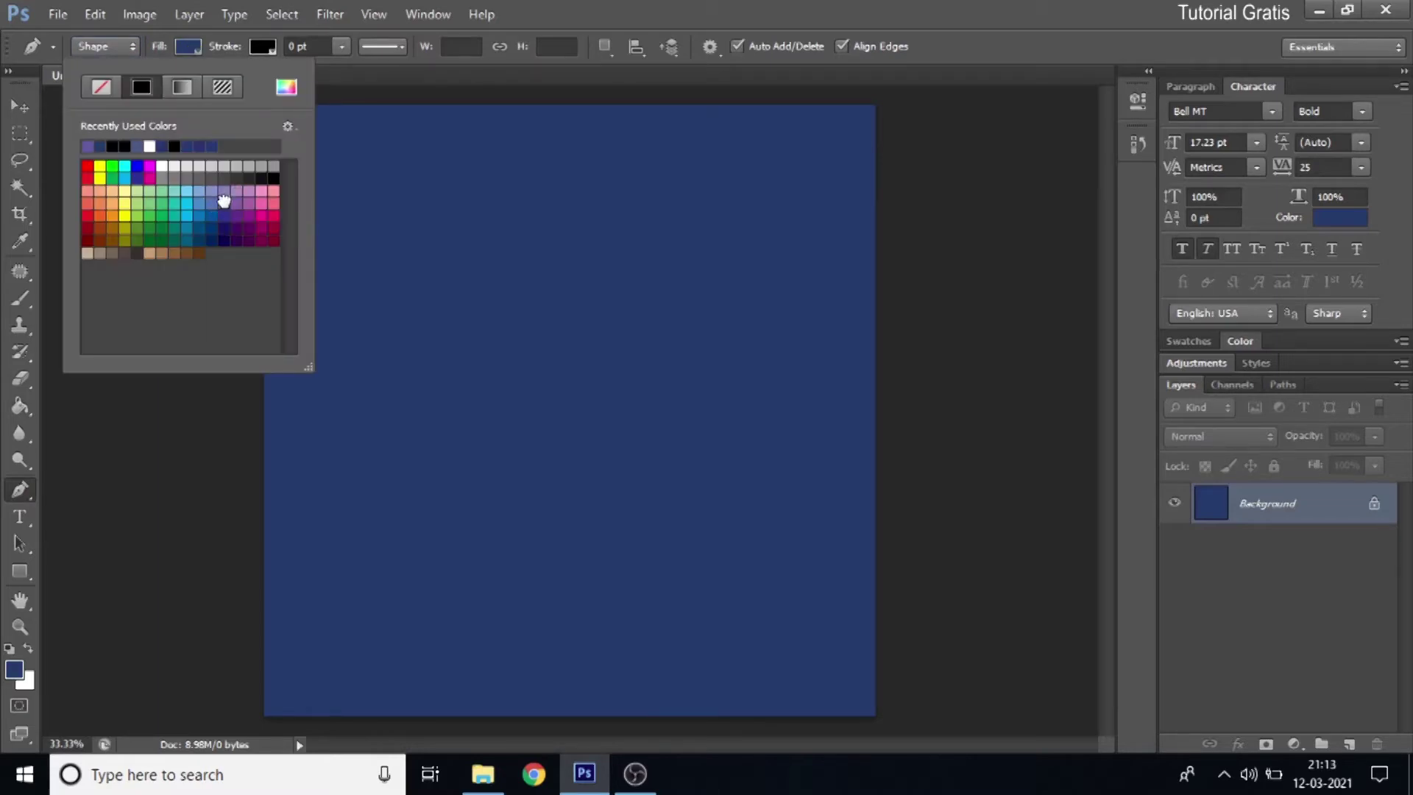
left_click(440, 87)
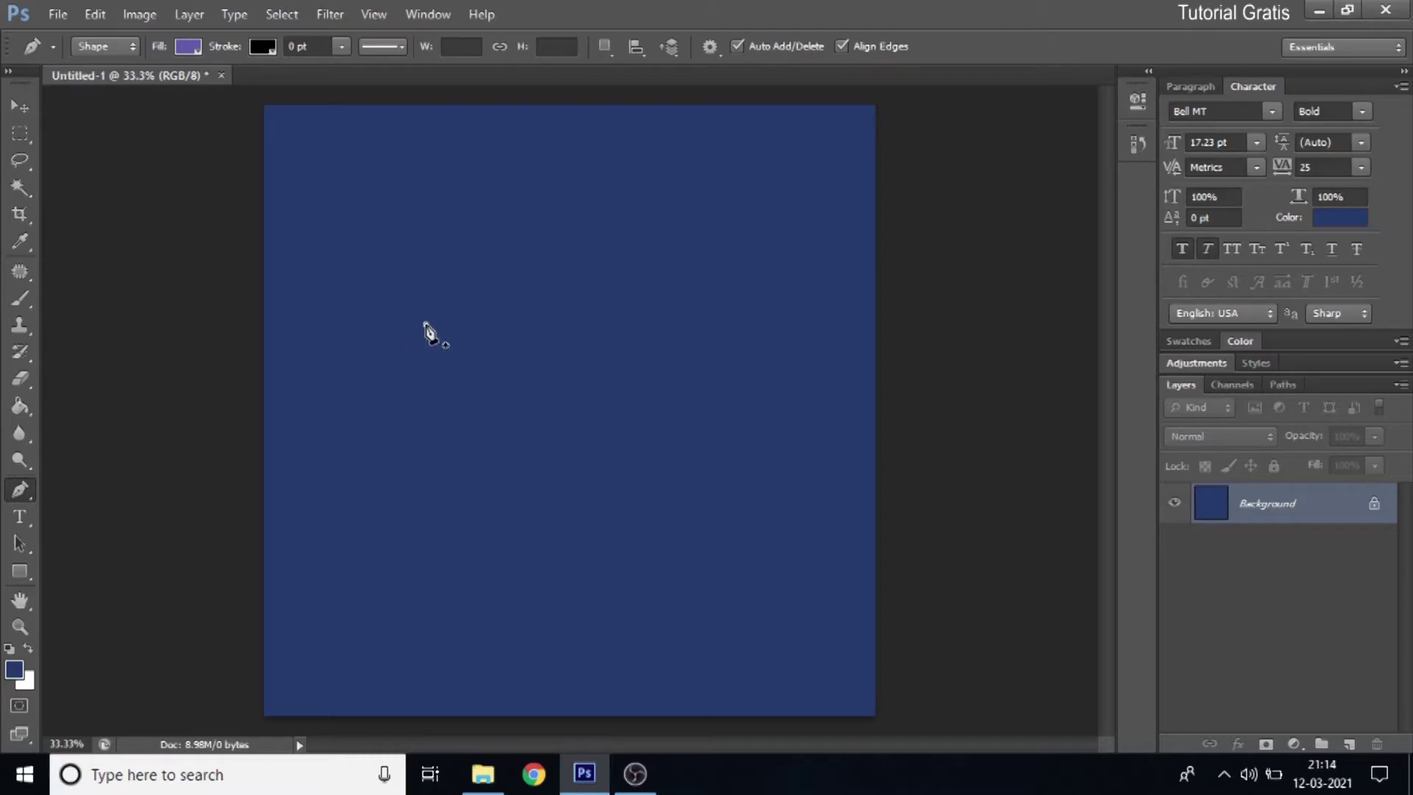
Draw a closed rounded-triangle path to create the violet Shape 1 layer.
left_click(426, 323)
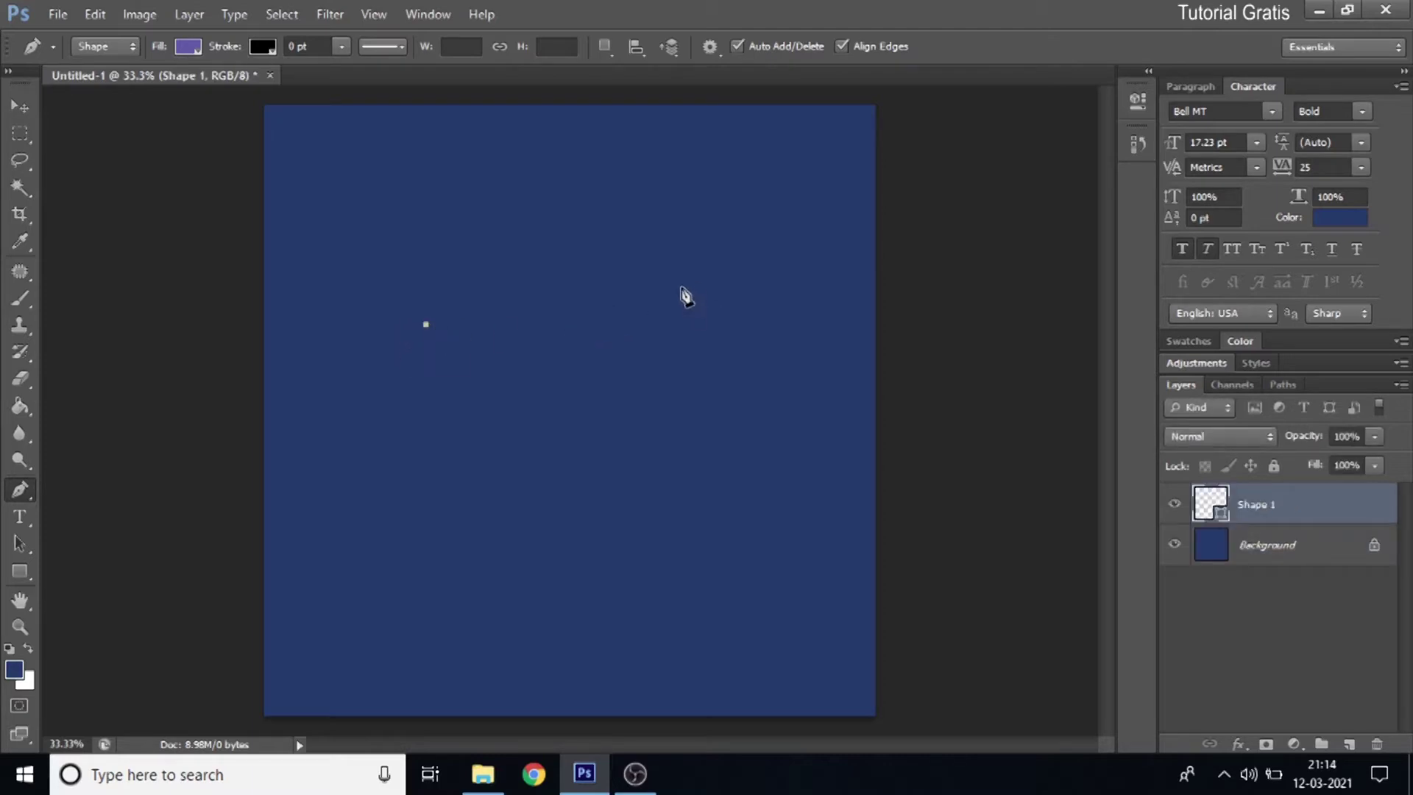
left_click(680, 288)
mouse_move(784, 342)
left_mouse_down()
mouse_move(800, 388)
mouse_move(785, 424)
left_mouse_up()
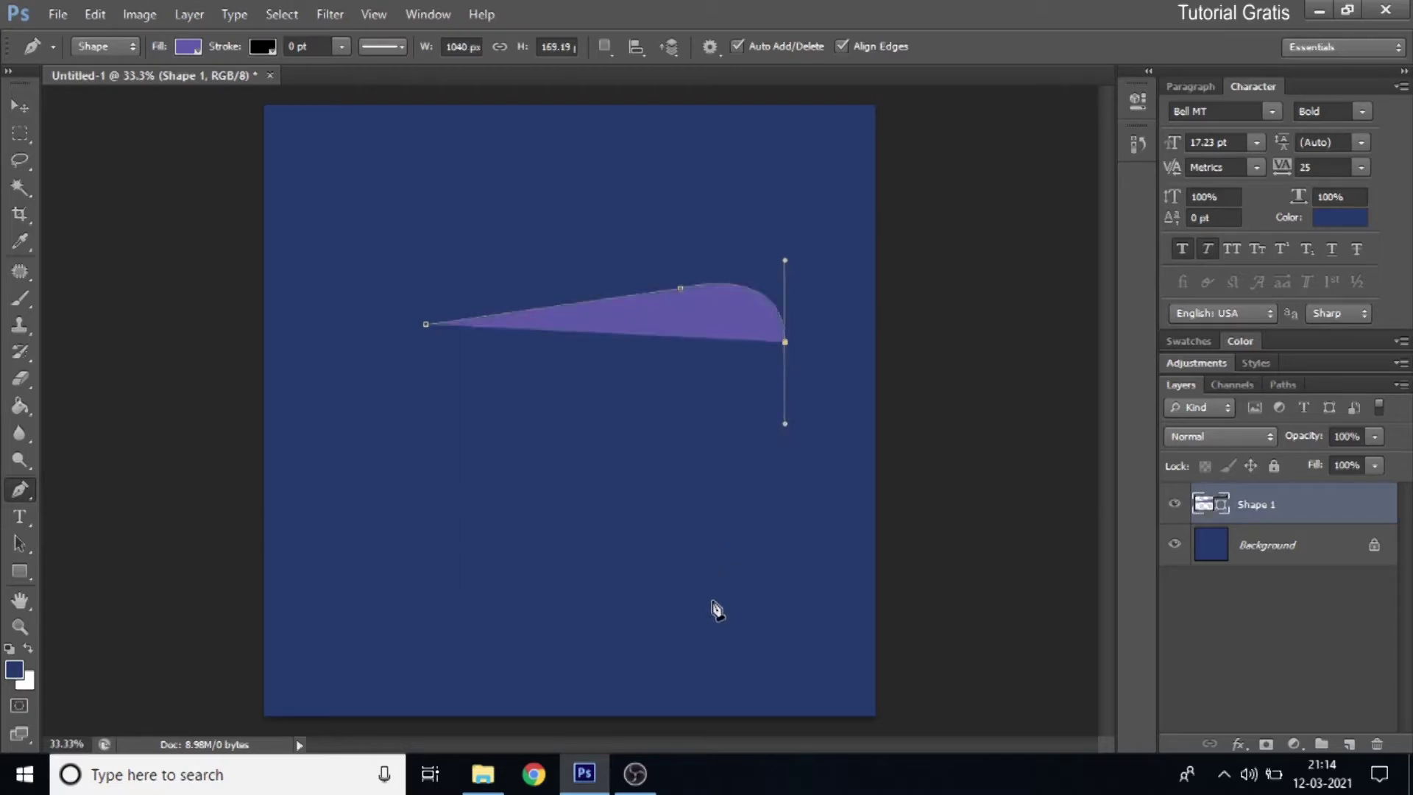
left_click(713, 597)
left_click_drag(492, 613, 387, 530)
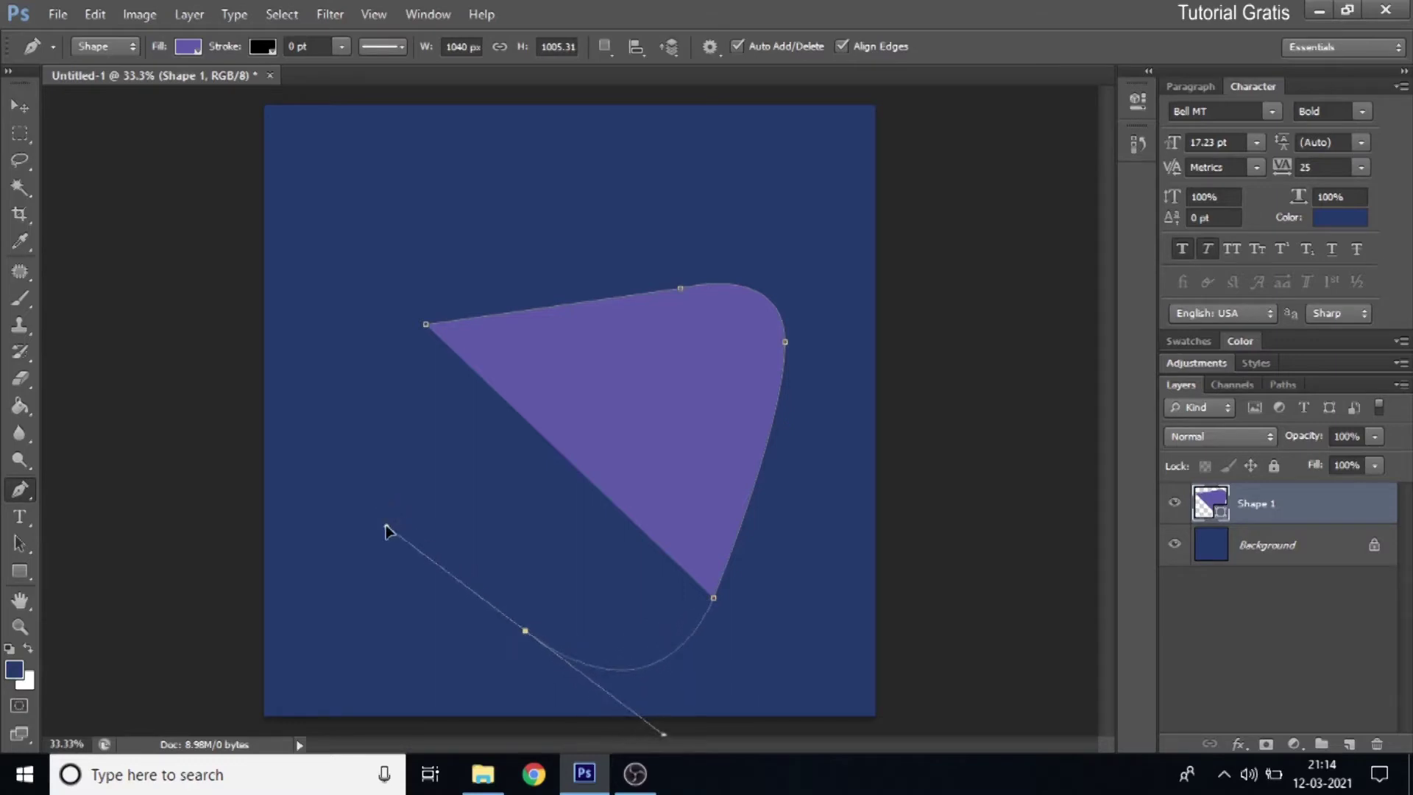
left_click_drag(426, 324, 642, 294)
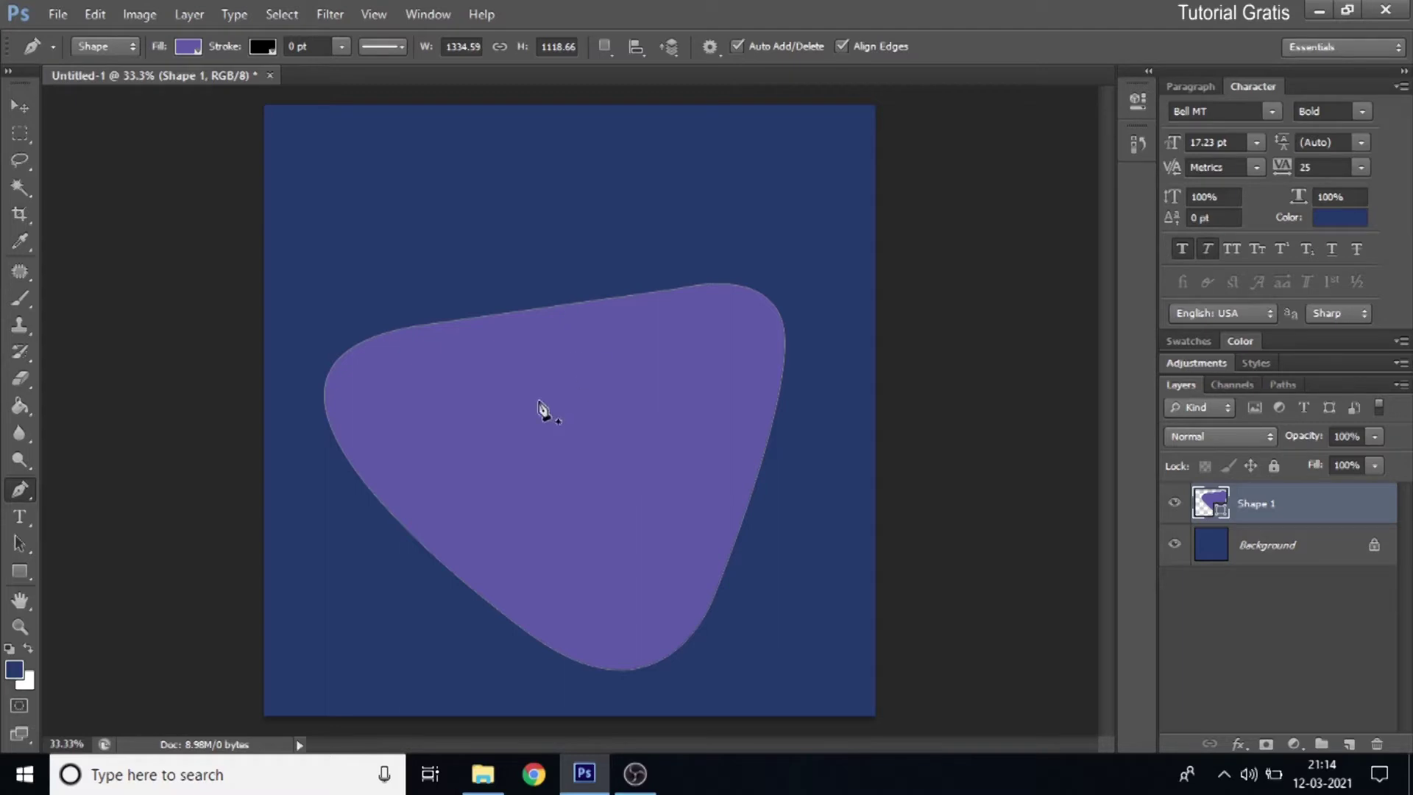
right_click(1267, 501)
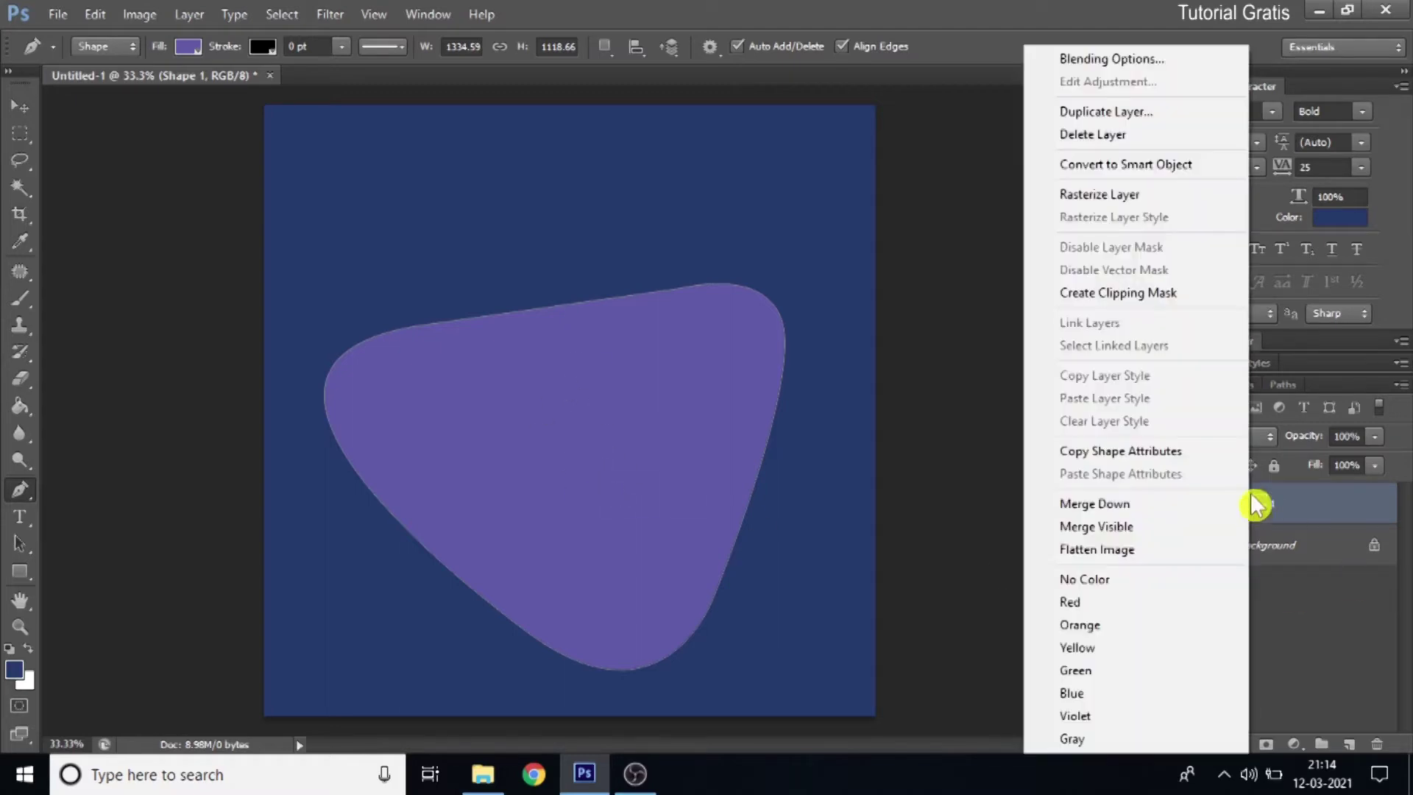
Duplicate Shape 1, rotate the copy 180°, and shift it slightly right.
left_click(1138, 114)
left_click(901, 231)
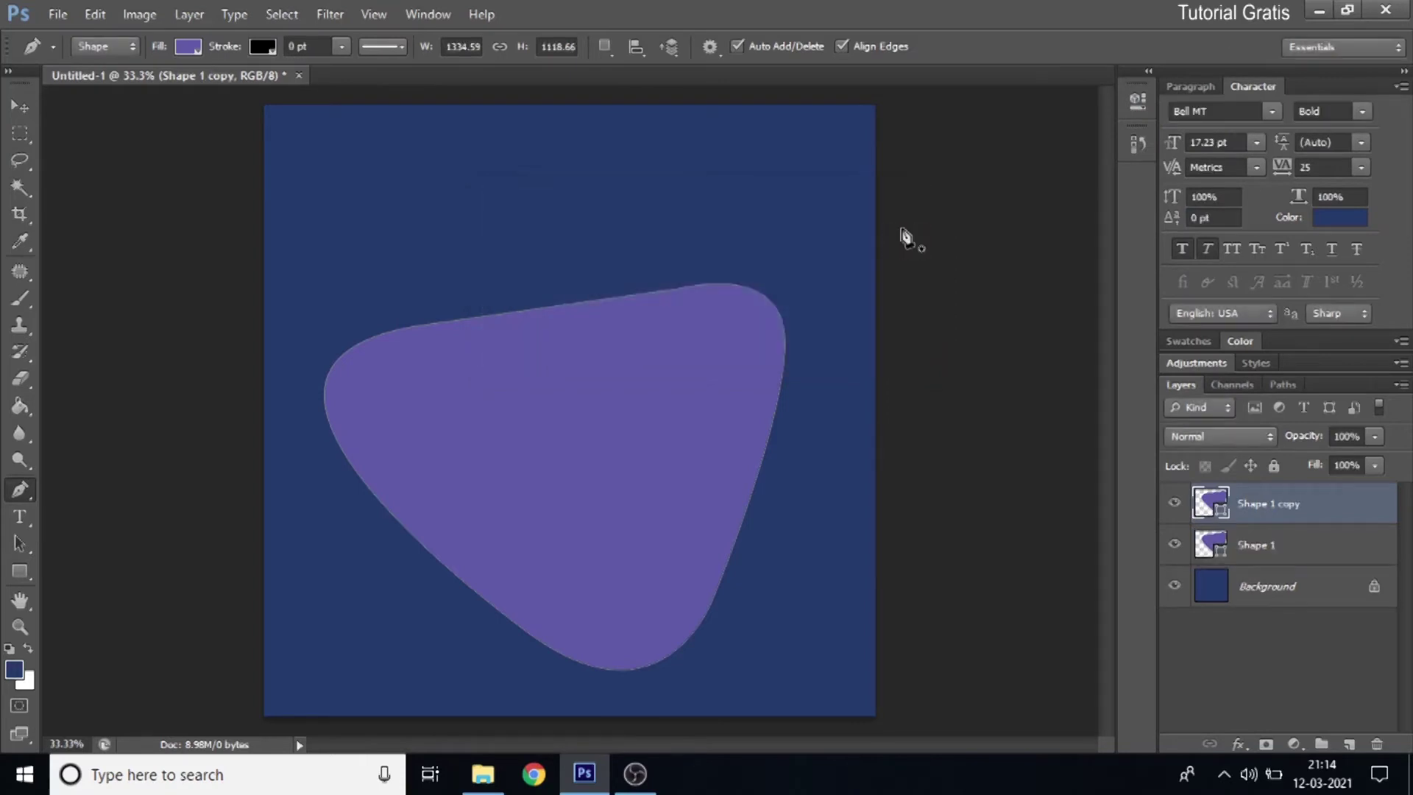
key("ctrl+t")
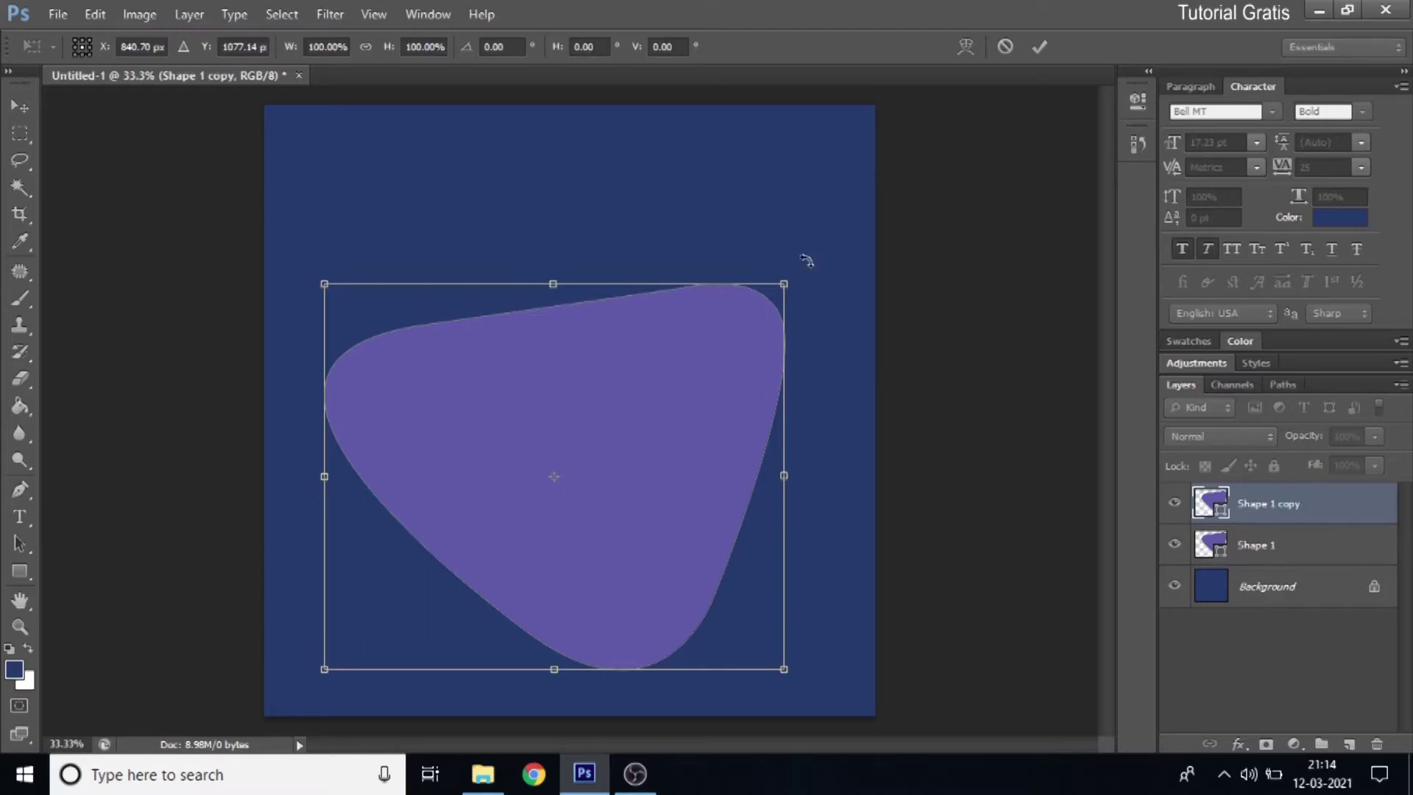
key("shift")
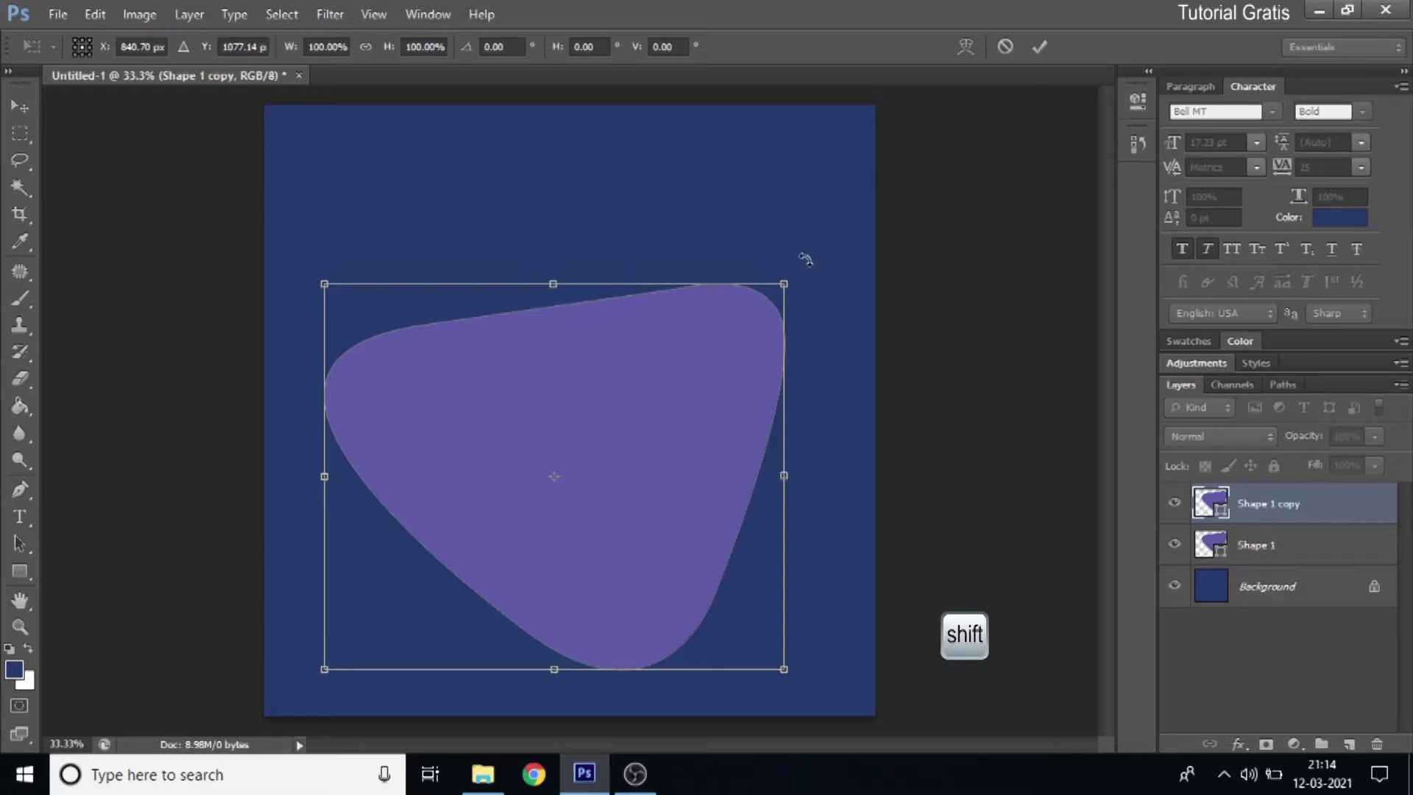
mouse_move(806, 259)
left_mouse_down()
mouse_move(453, 544)
mouse_move(458, 561)
left_mouse_up()
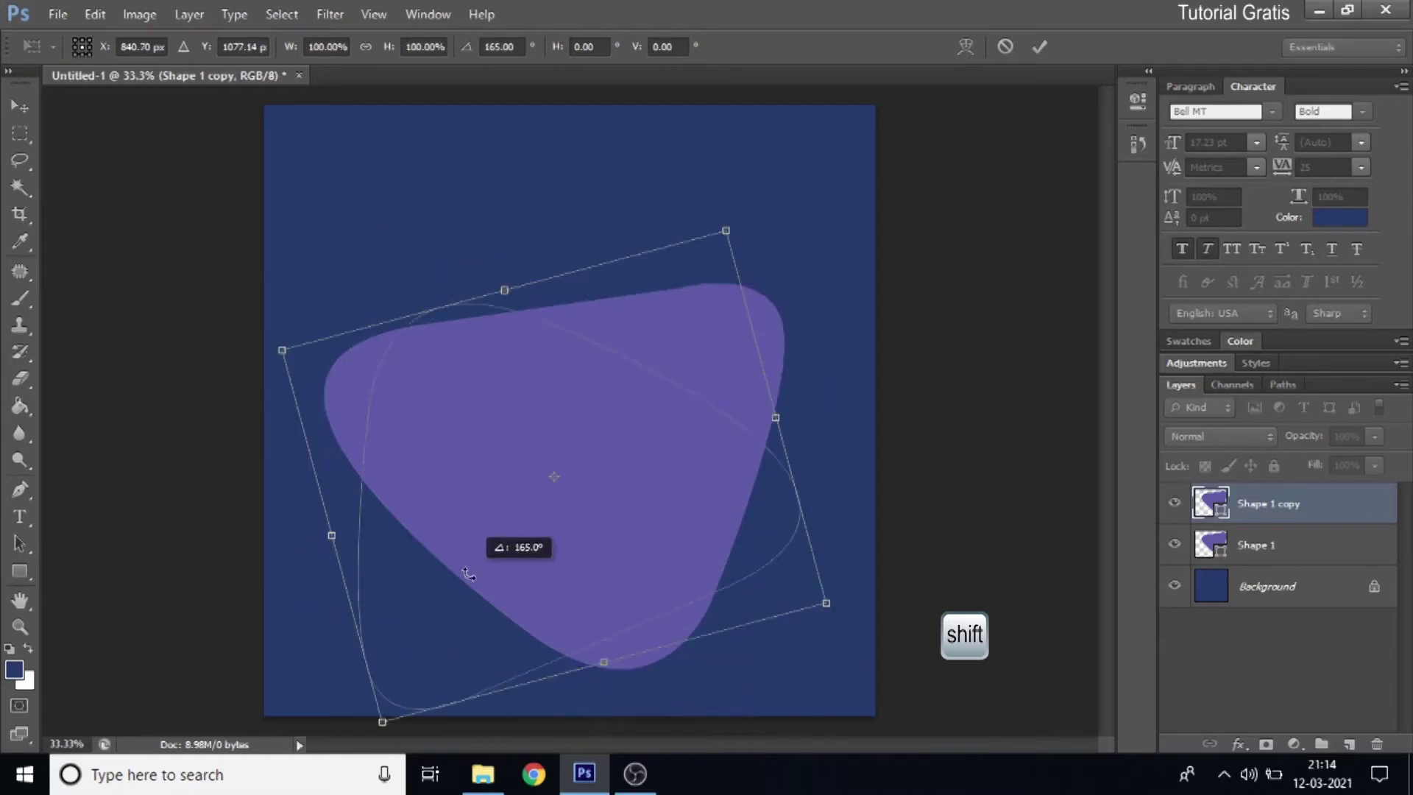
left_click_drag(458, 562, 457, 563)
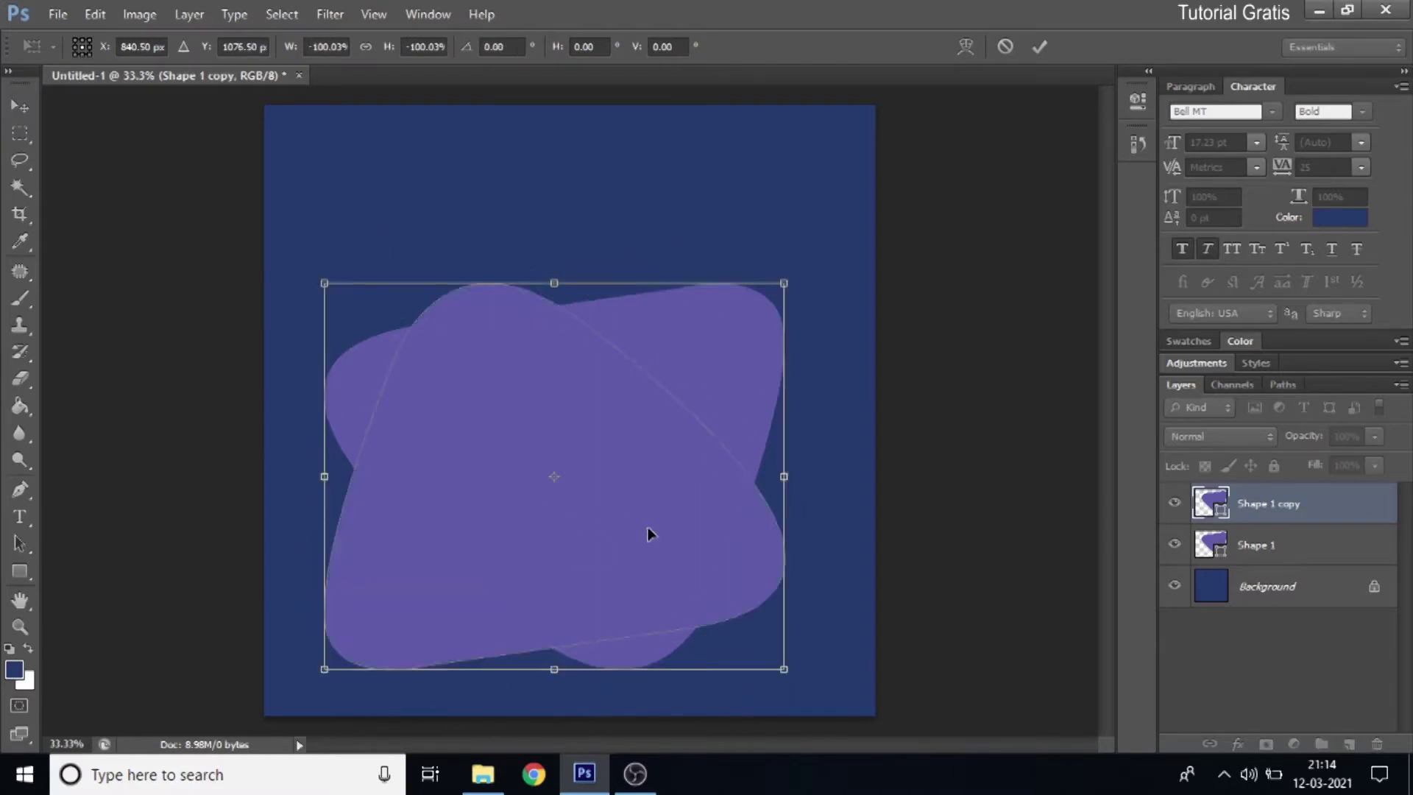
left_click_drag(654, 530, 674, 535)
left_click(1038, 47)
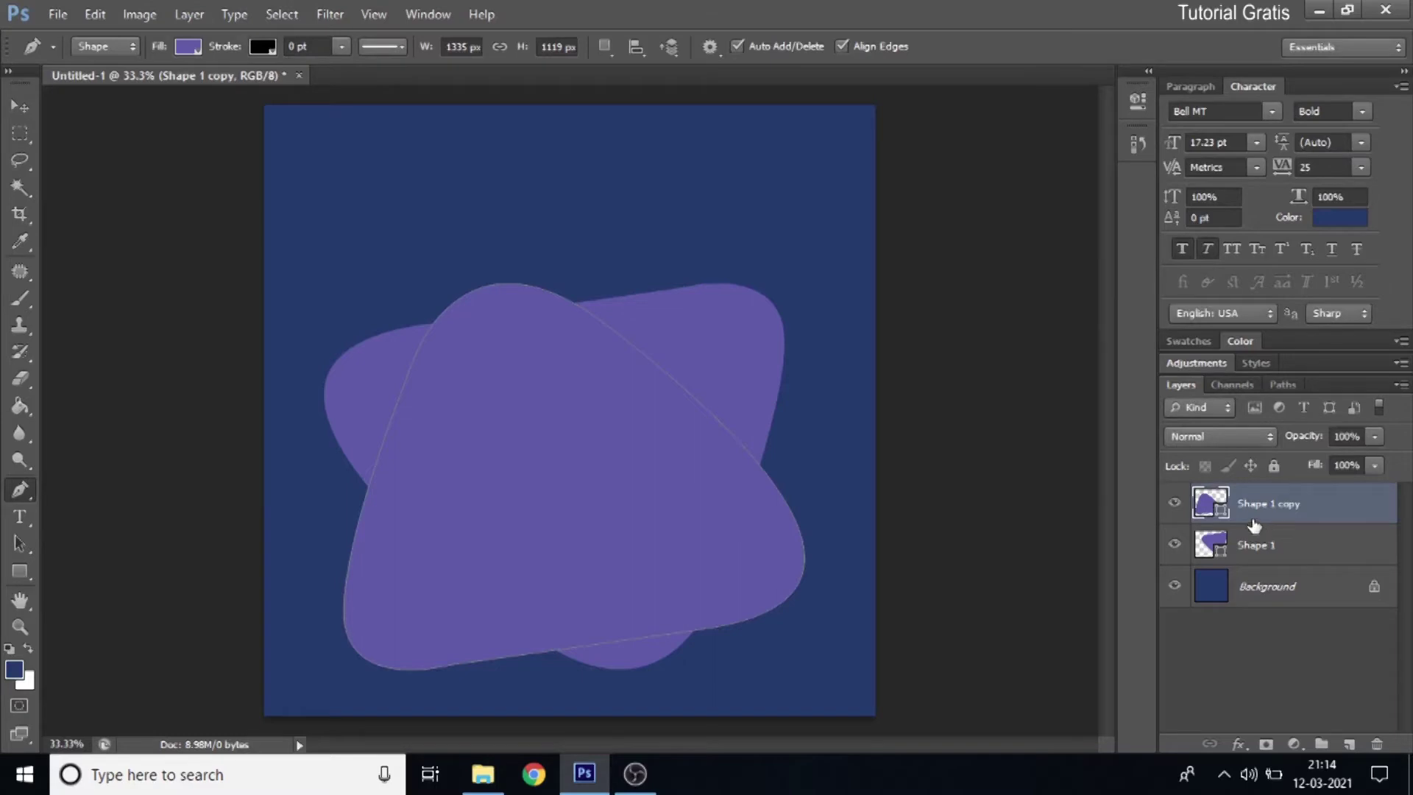
Move the copy beneath Shape 1 and give it a white Stroke effect.
left_click_drag(1274, 507, 1277, 561)
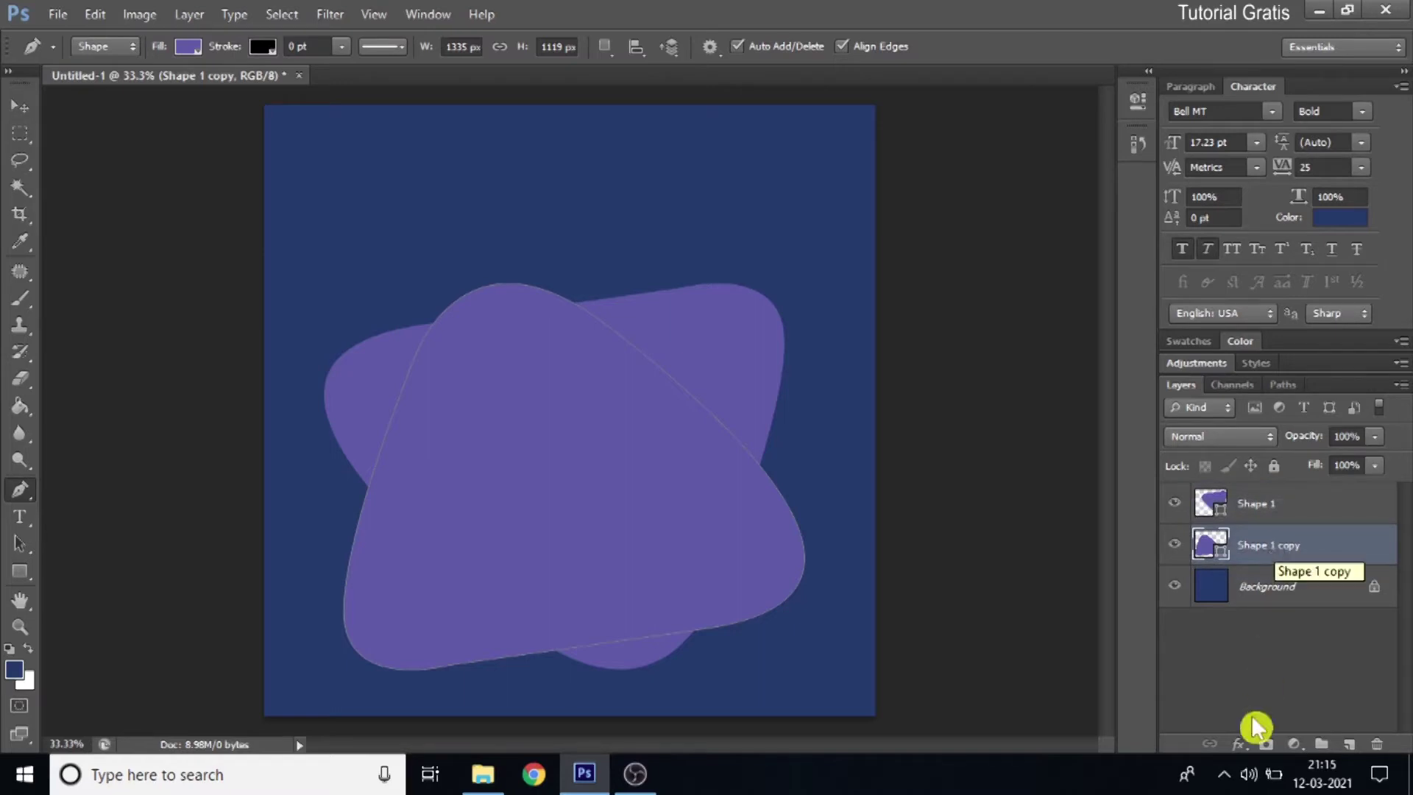
left_click(1239, 744)
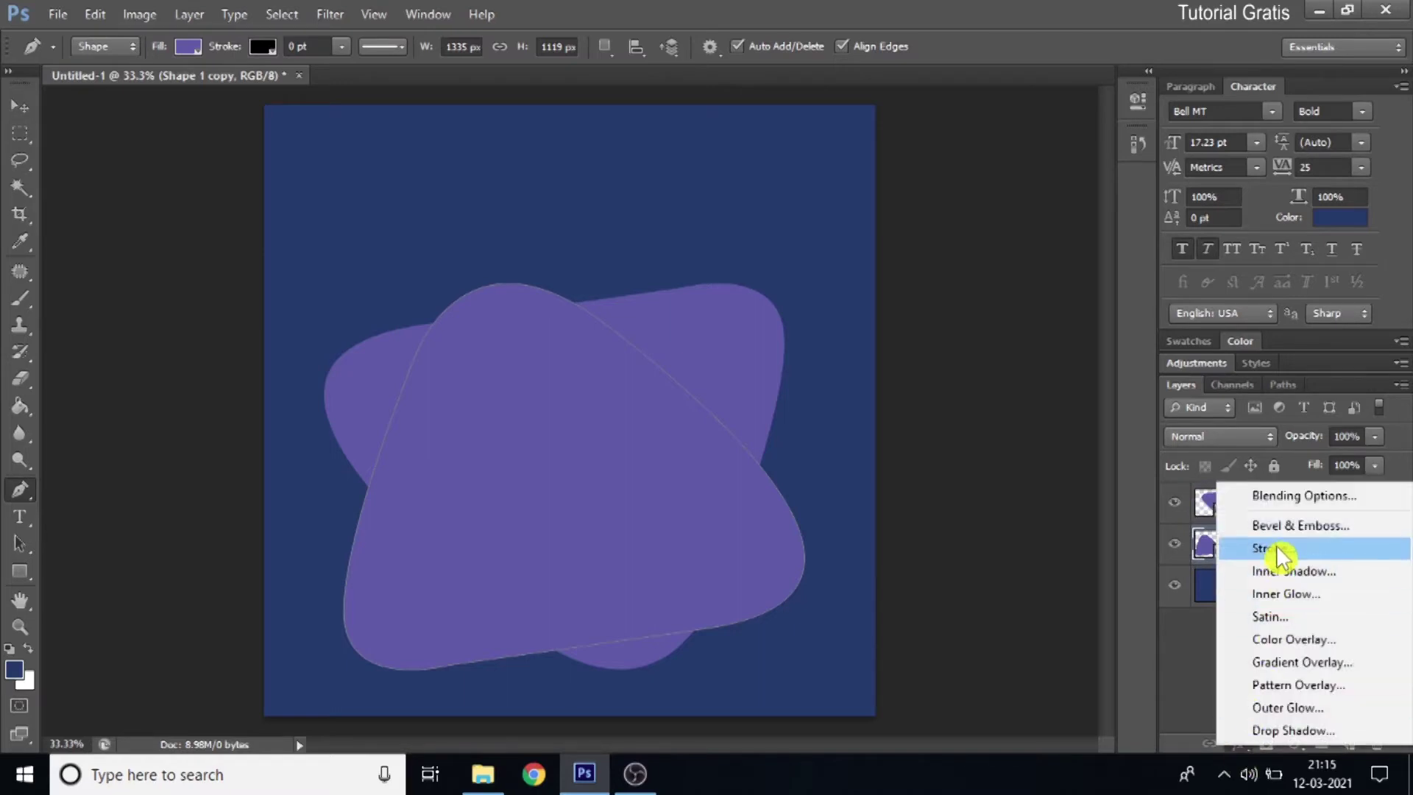
left_click(1008, 501)
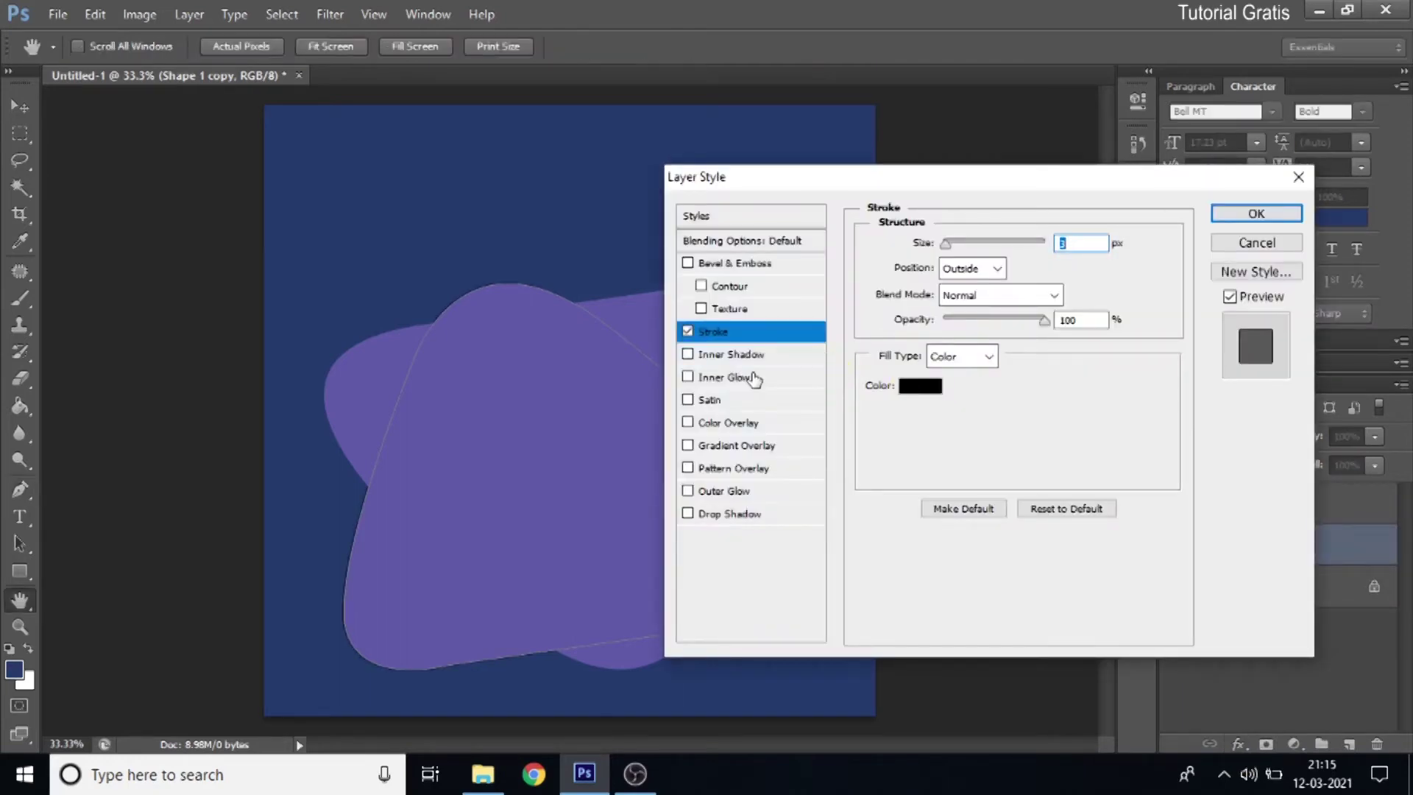
left_click(920, 386)
left_click(410, 231)
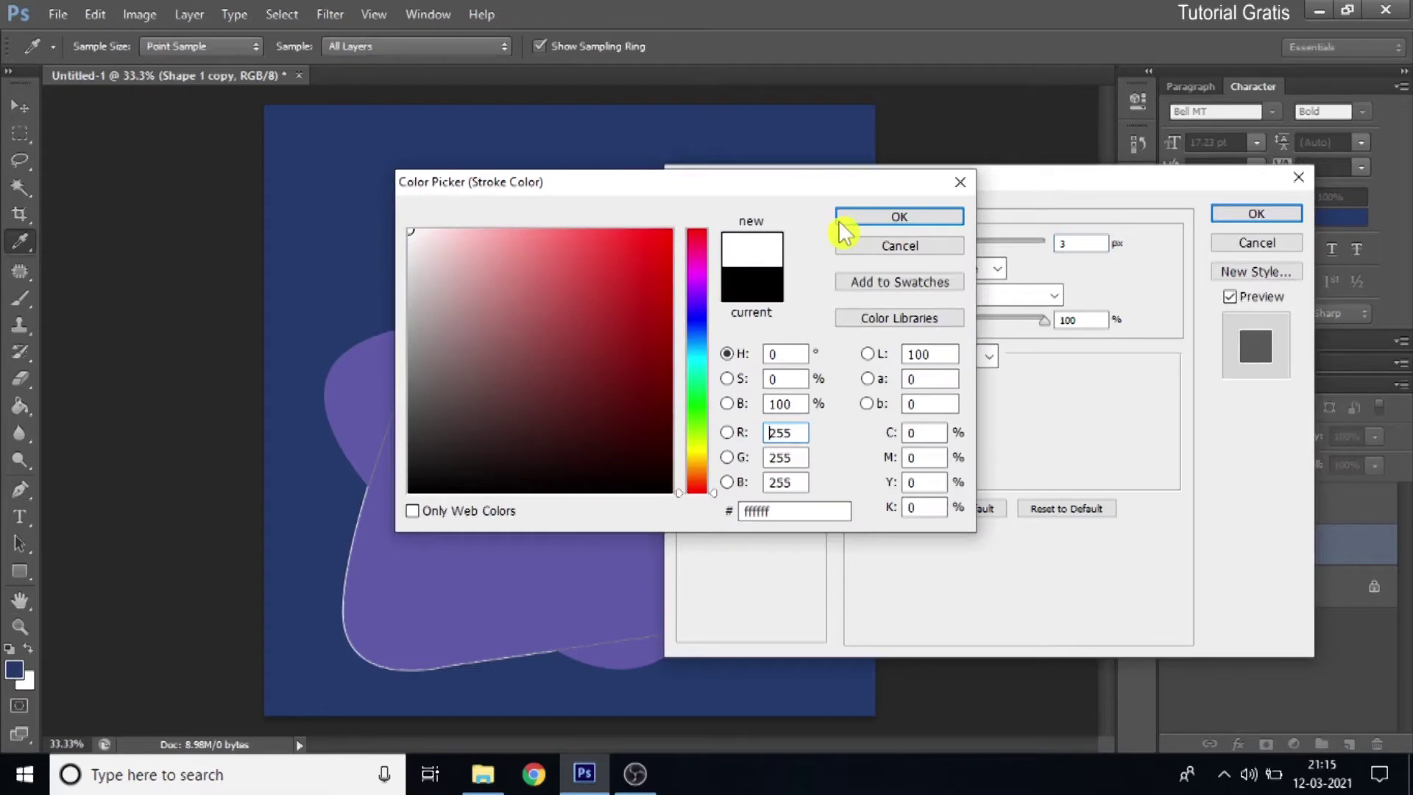
left_click(861, 218)
Set the stroke to 25 px at 65% opacity and lower the copy's fill.
type("2")
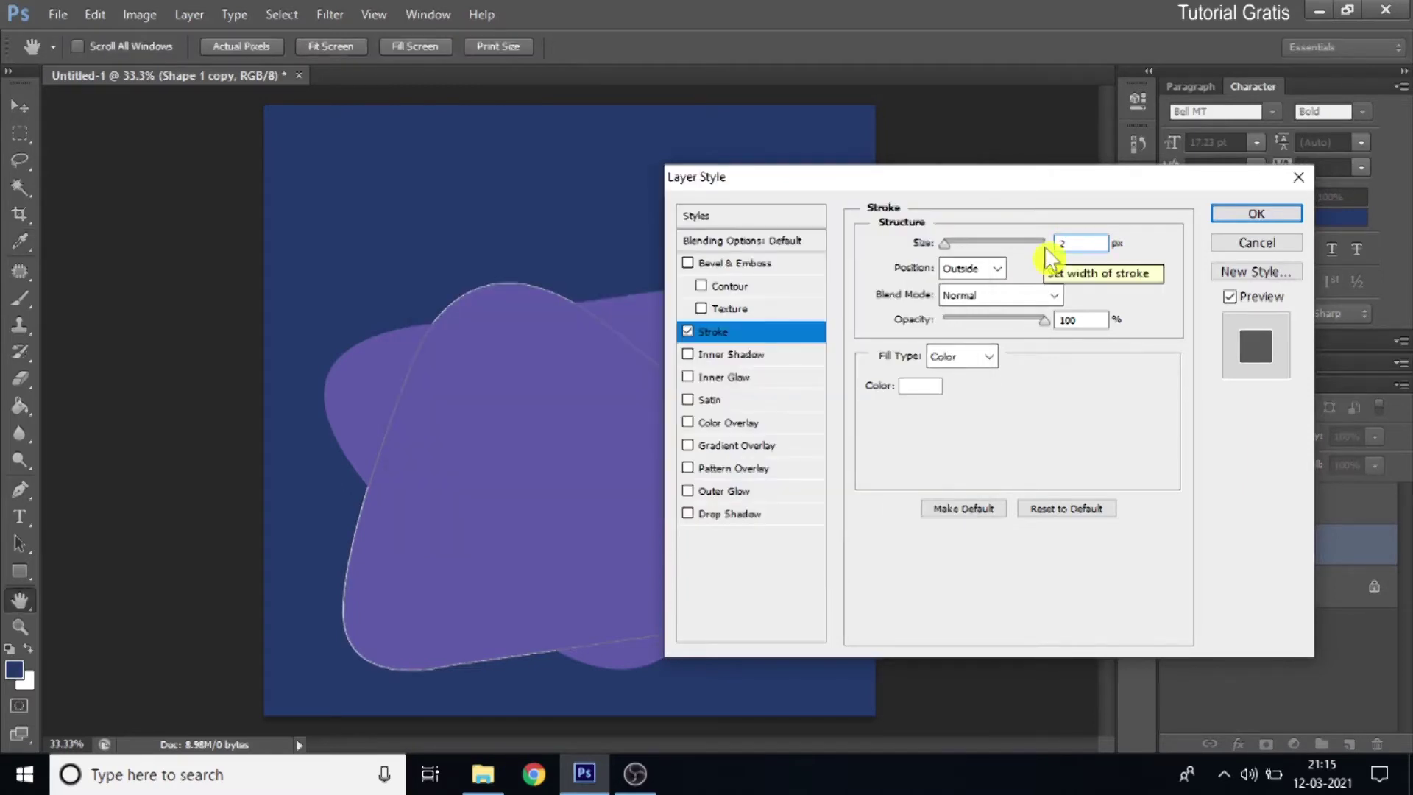
type("5")
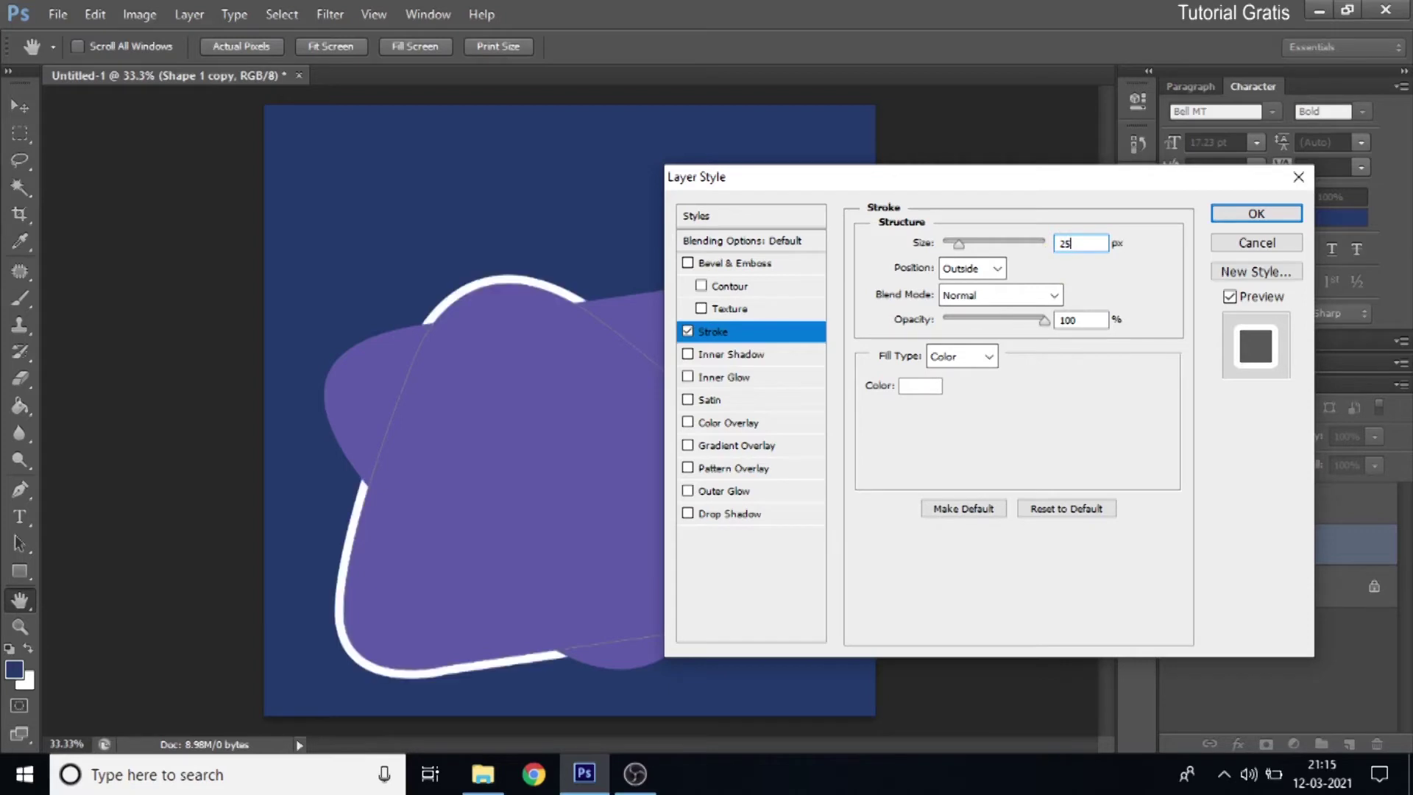
key("Tab")
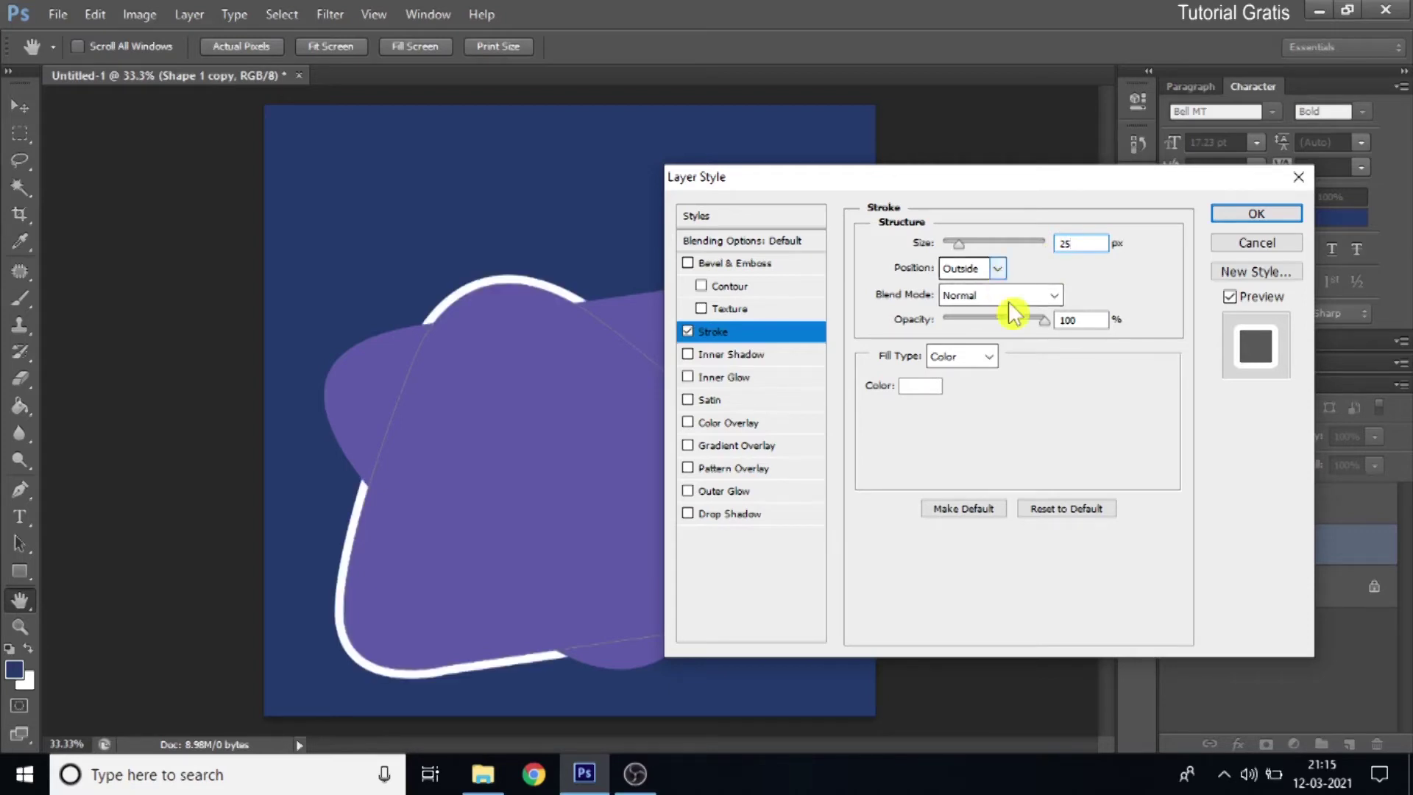
key("shift+Tab")
left_click(1013, 319)
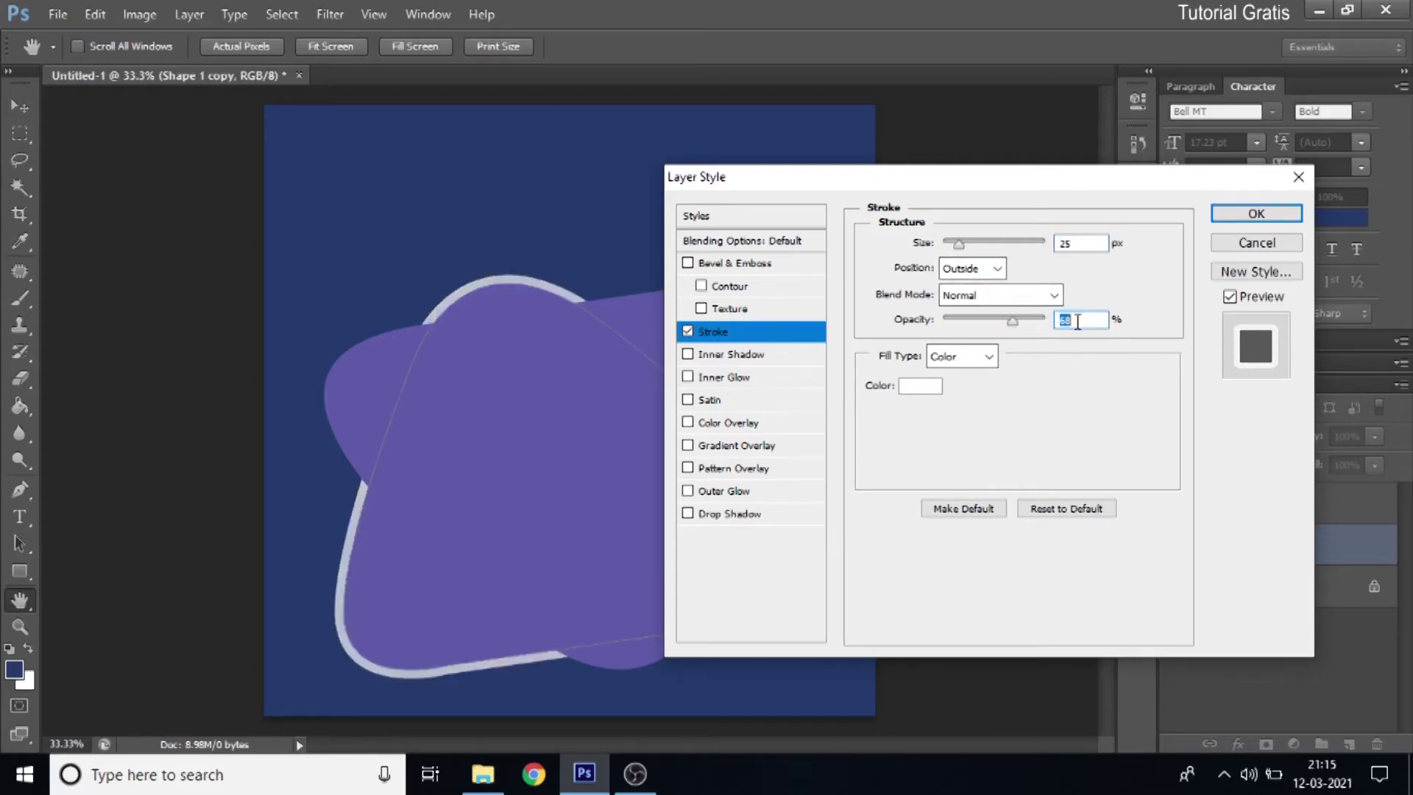
key("BackSpace")
type("5")
left_click(1231, 215)
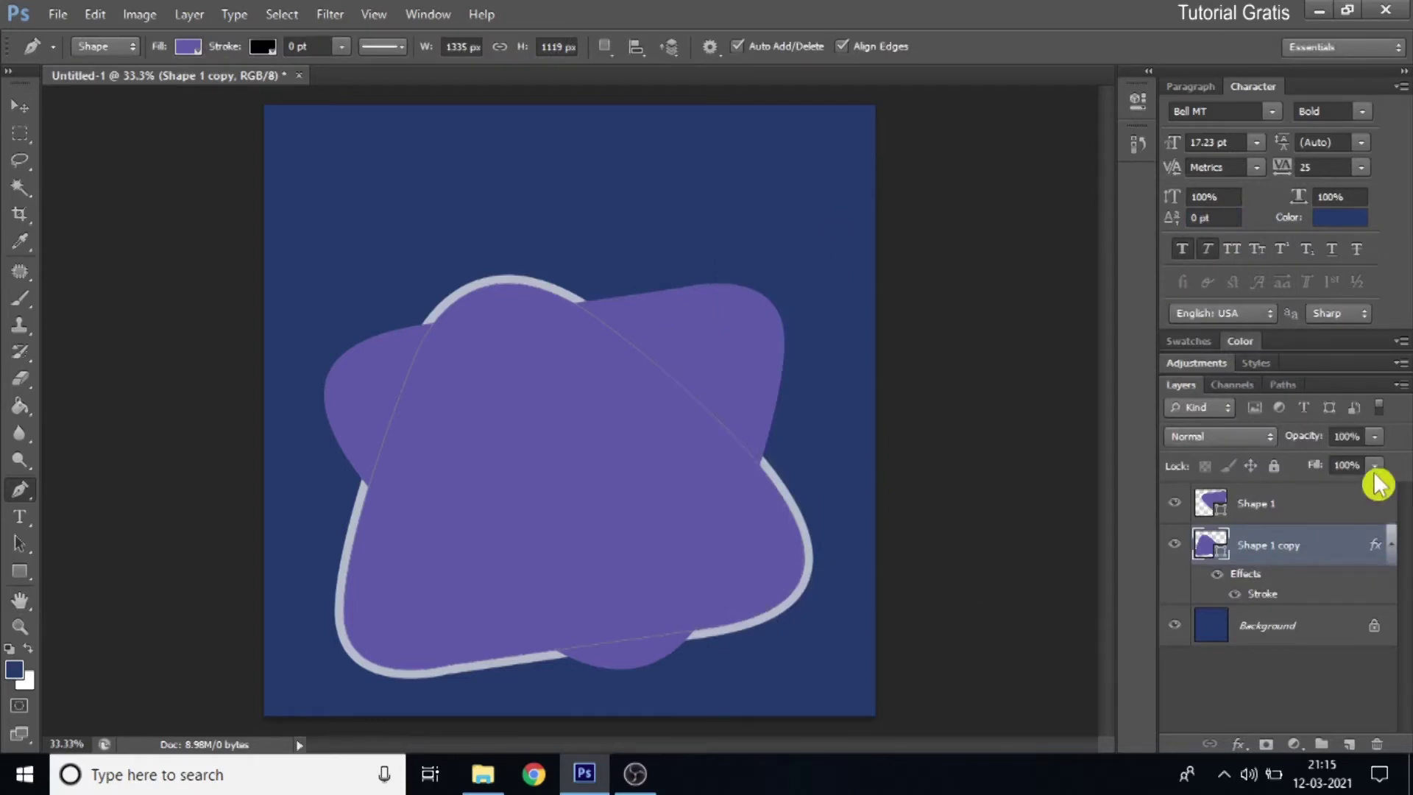
mouse_move(1373, 474)
left_mouse_down()
mouse_move(1371, 492)
mouse_move(888, 491)
left_mouse_up()
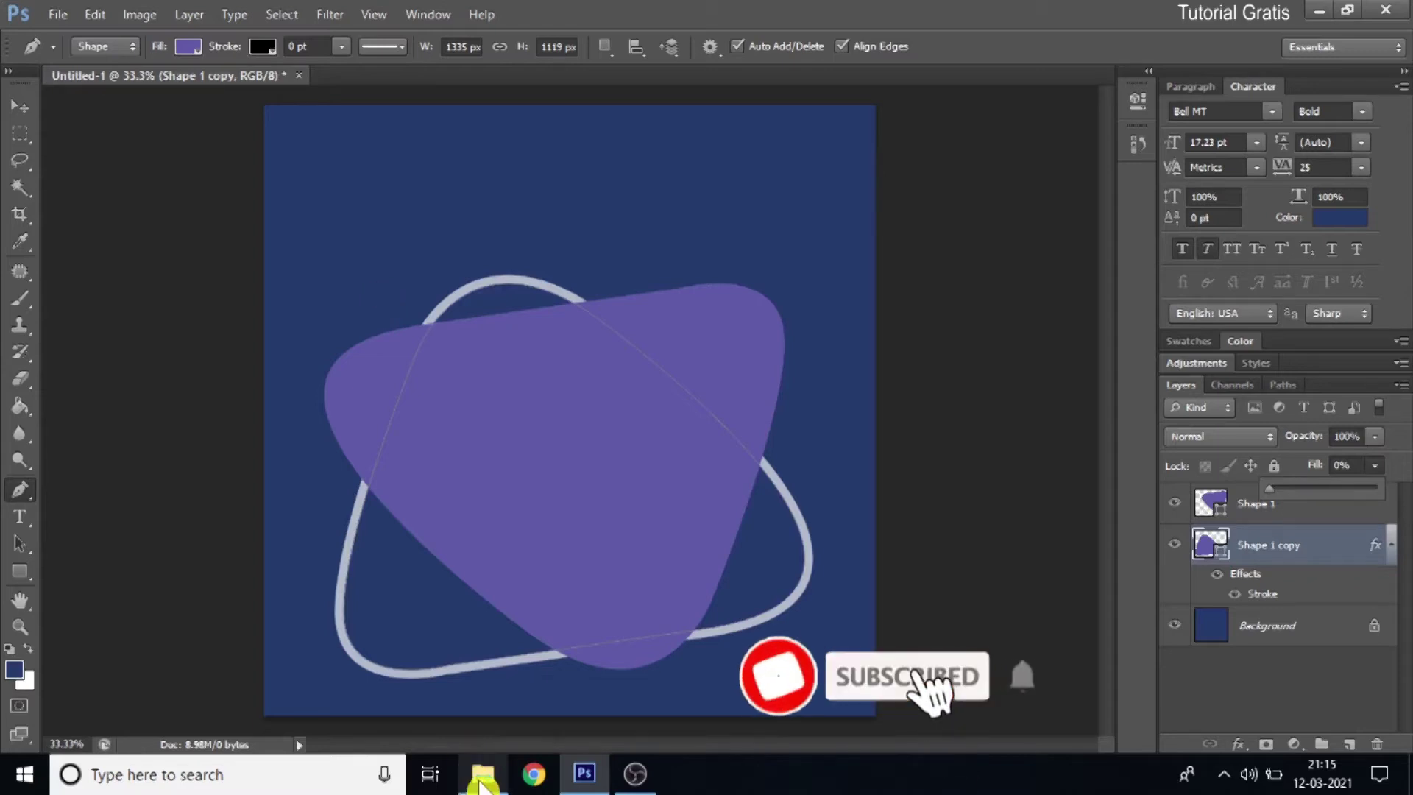
Select Shape 1 and its outlined copy, then move both slightly upward.
left_click(1262, 515)
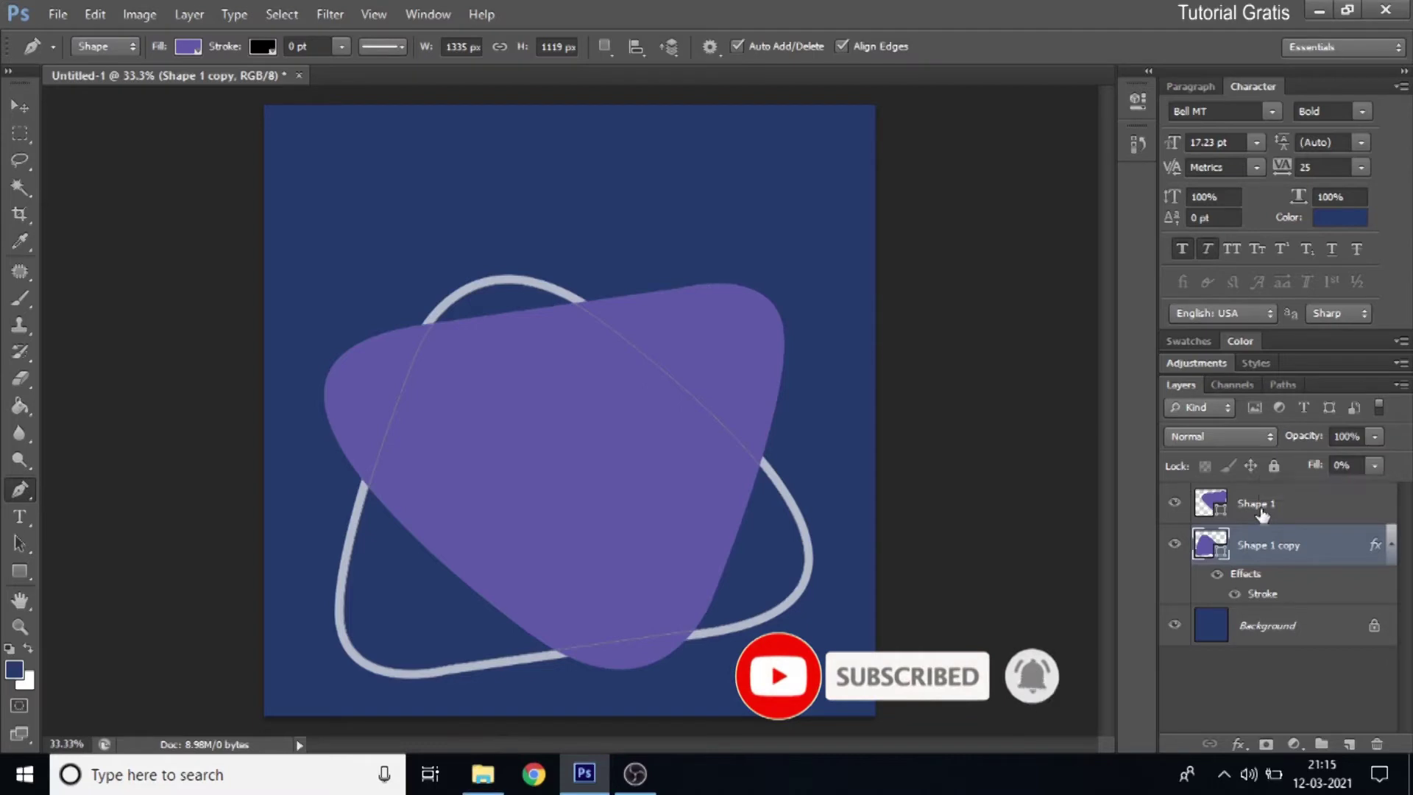
left_click(1262, 512)
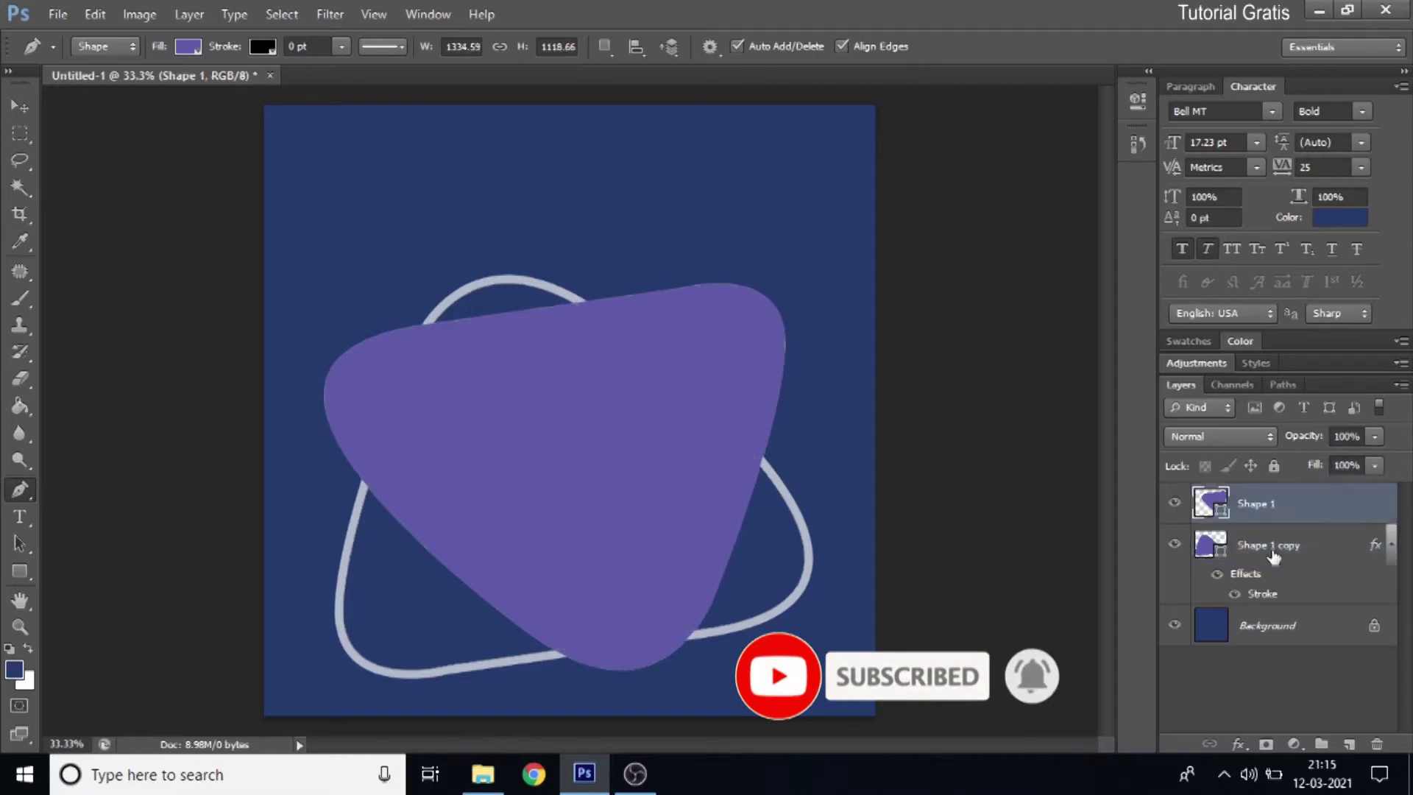
left_click(1273, 548, "shift")
key("v")
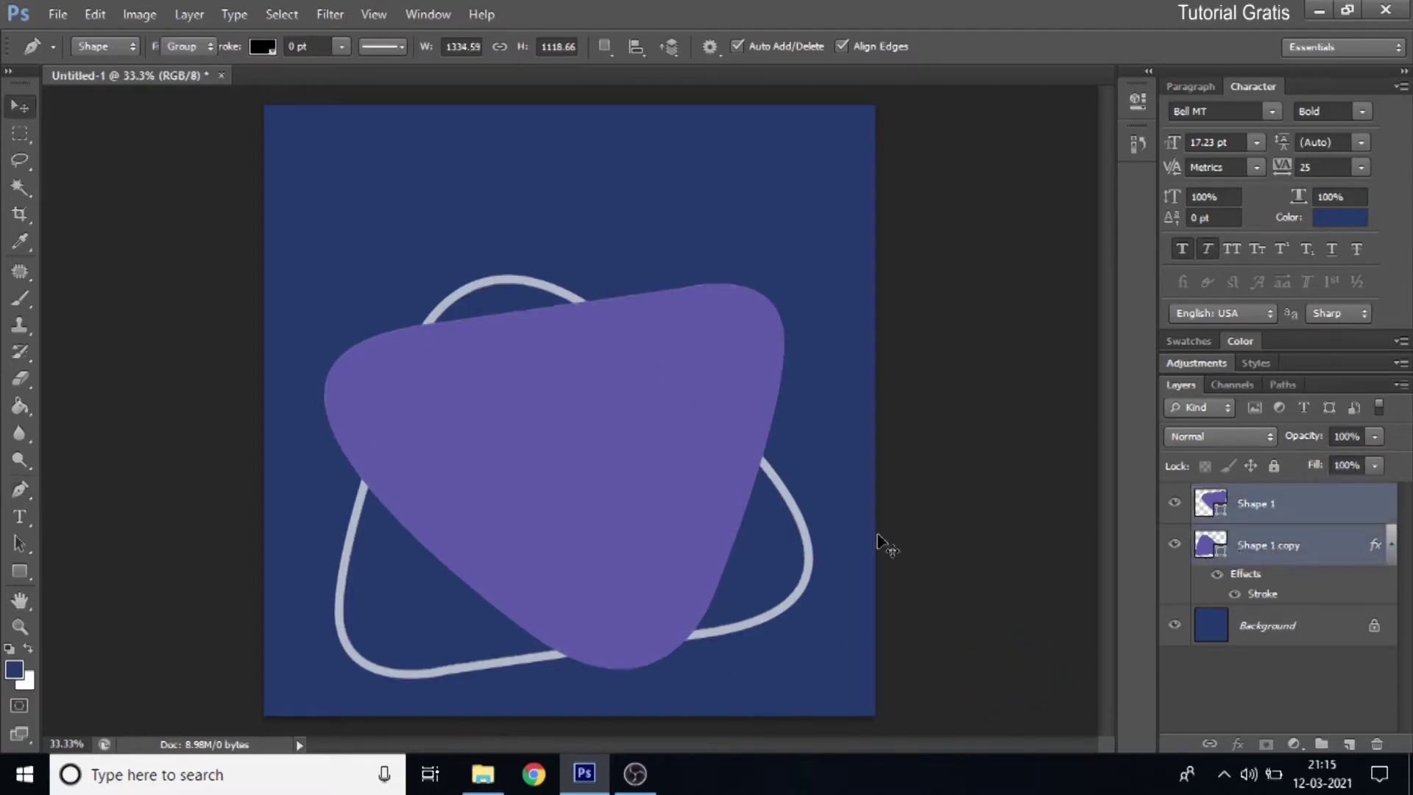
left_click_drag(656, 515, 660, 478)
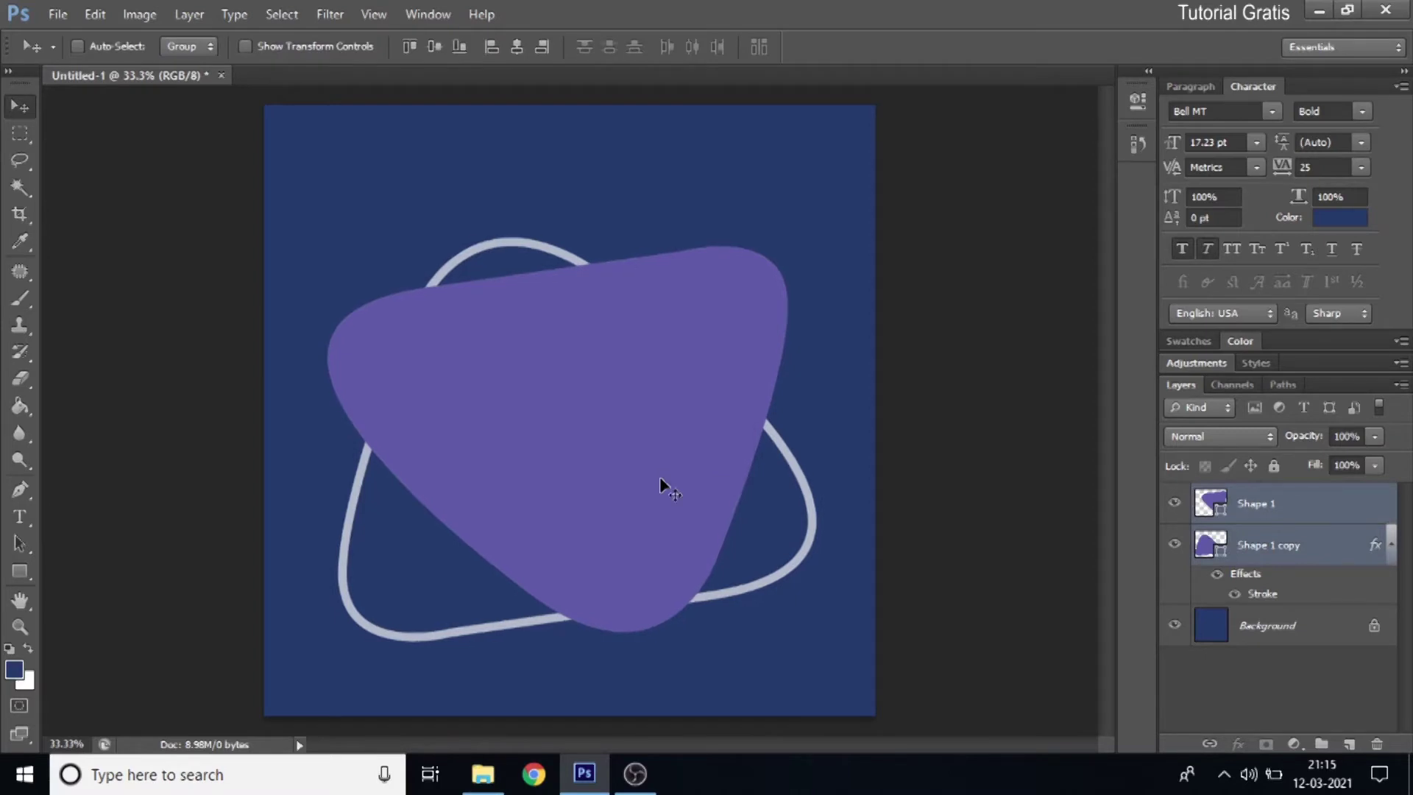
Open foto.png and ornament.psd from the keluar dari objek bebas folder in Photoshop.
left_click(482, 779)
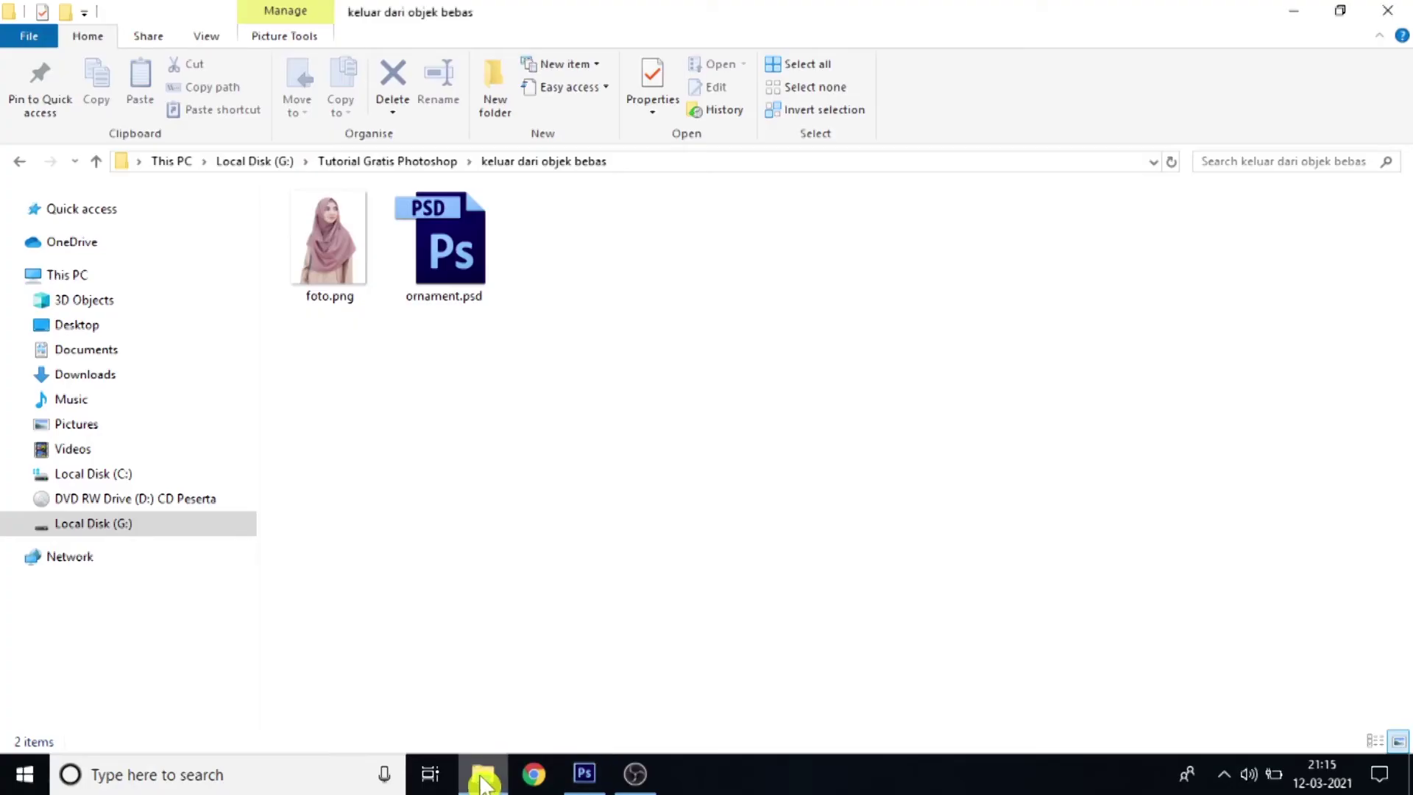
mouse_move(630, 398)
left_mouse_down()
mouse_move(304, 217)
mouse_move(582, 712)
mouse_move(585, 772)
mouse_move(605, 74)
left_mouse_up()
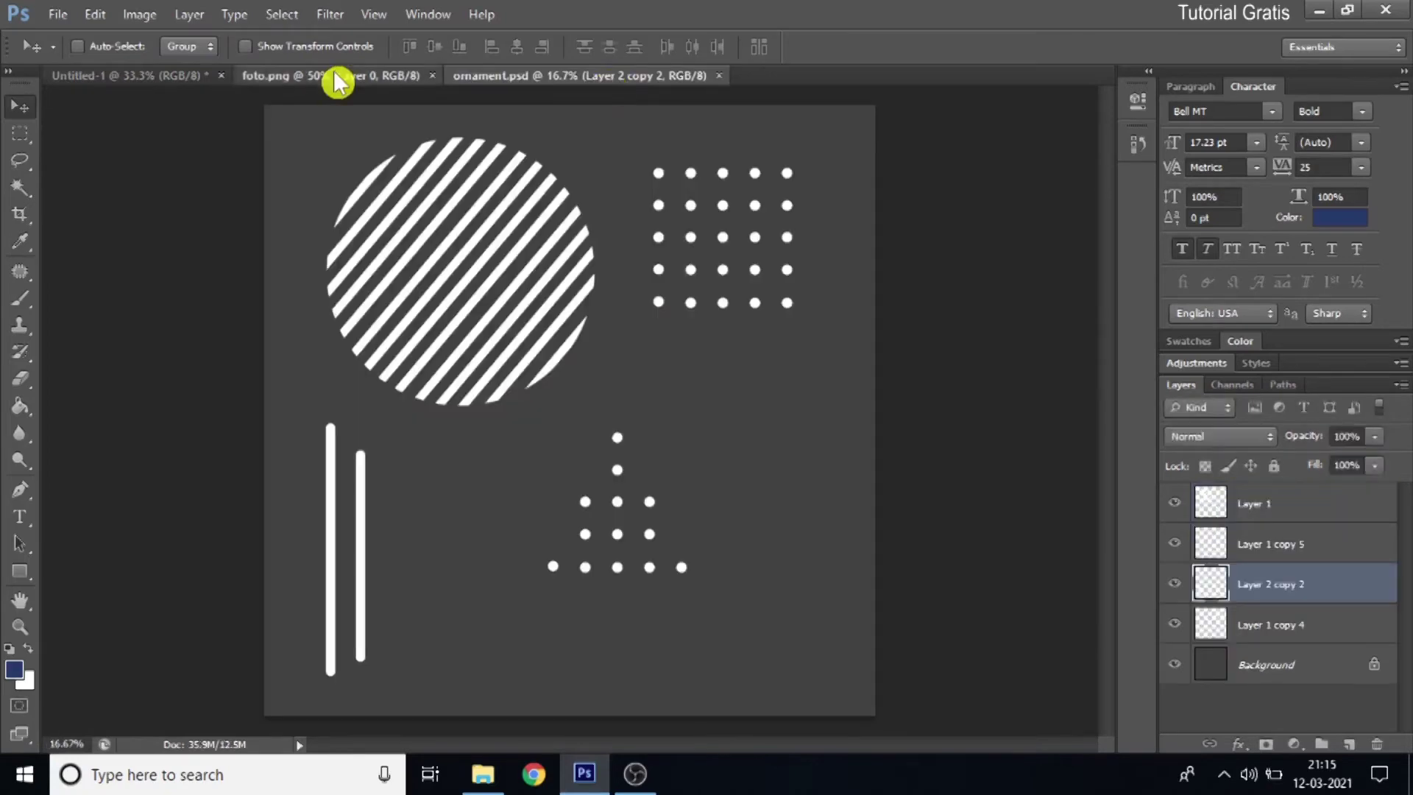
left_click(337, 76)
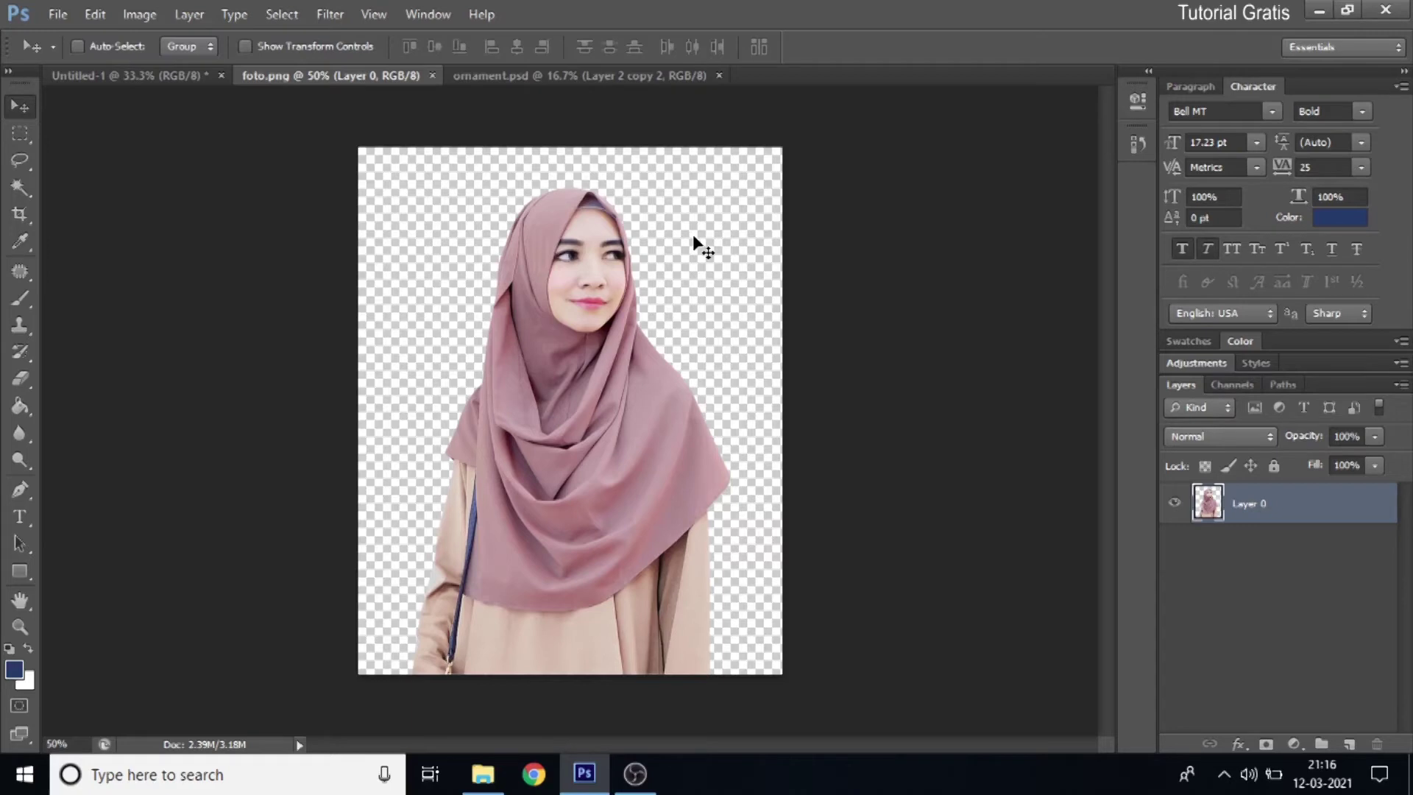
Select all of foto.png, copy it, and return to the Untitled-1 poster.
left_click(280, 15)
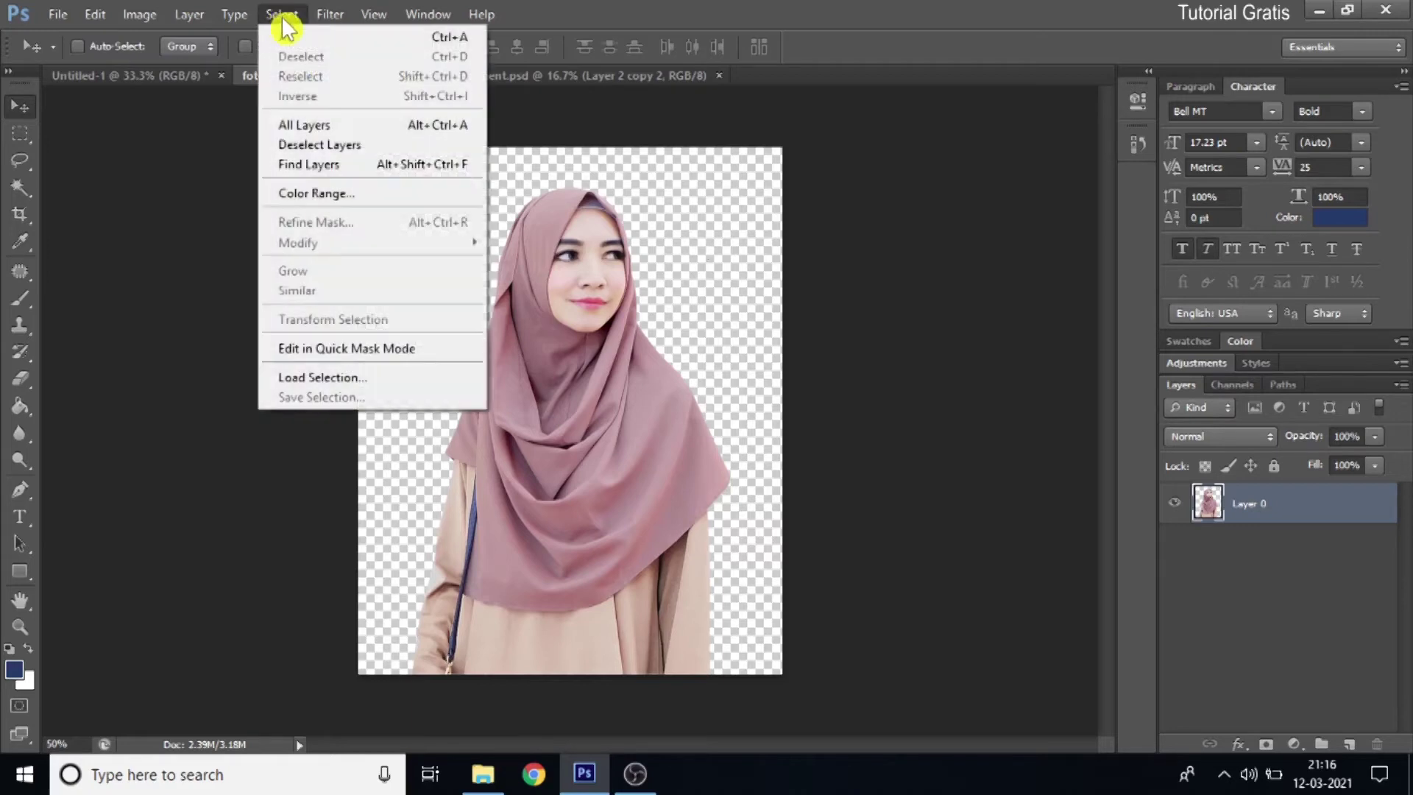
left_click(308, 41)
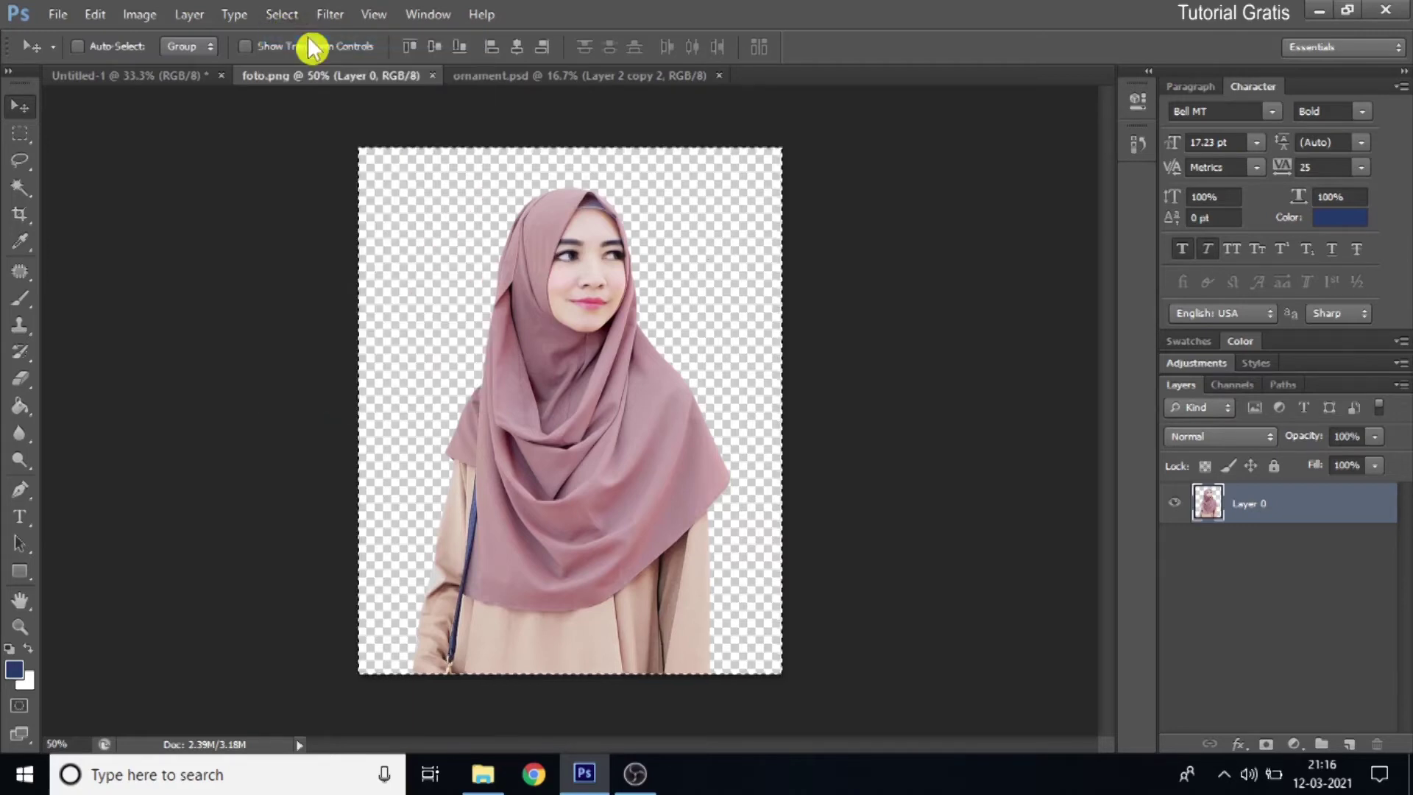
left_click(94, 15)
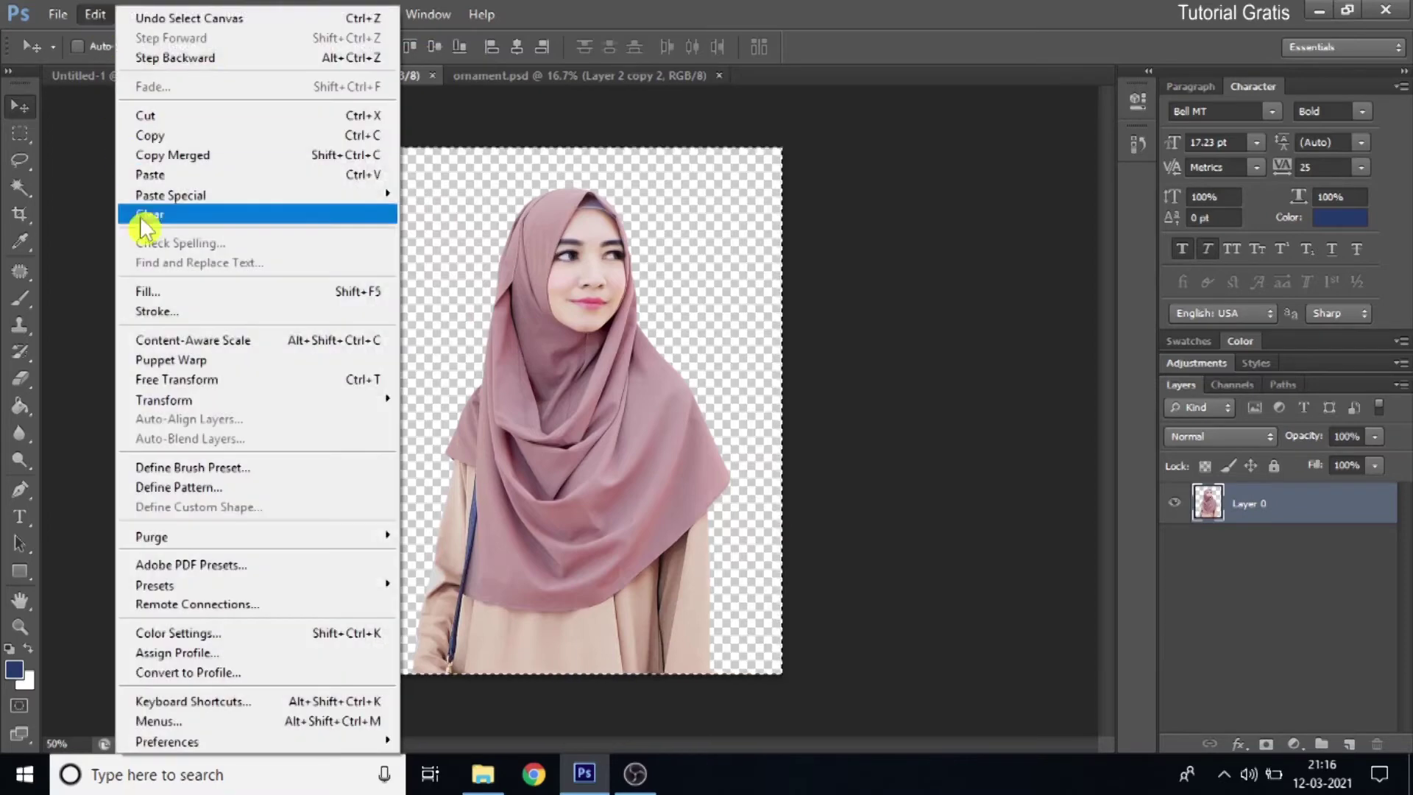
left_click(157, 137)
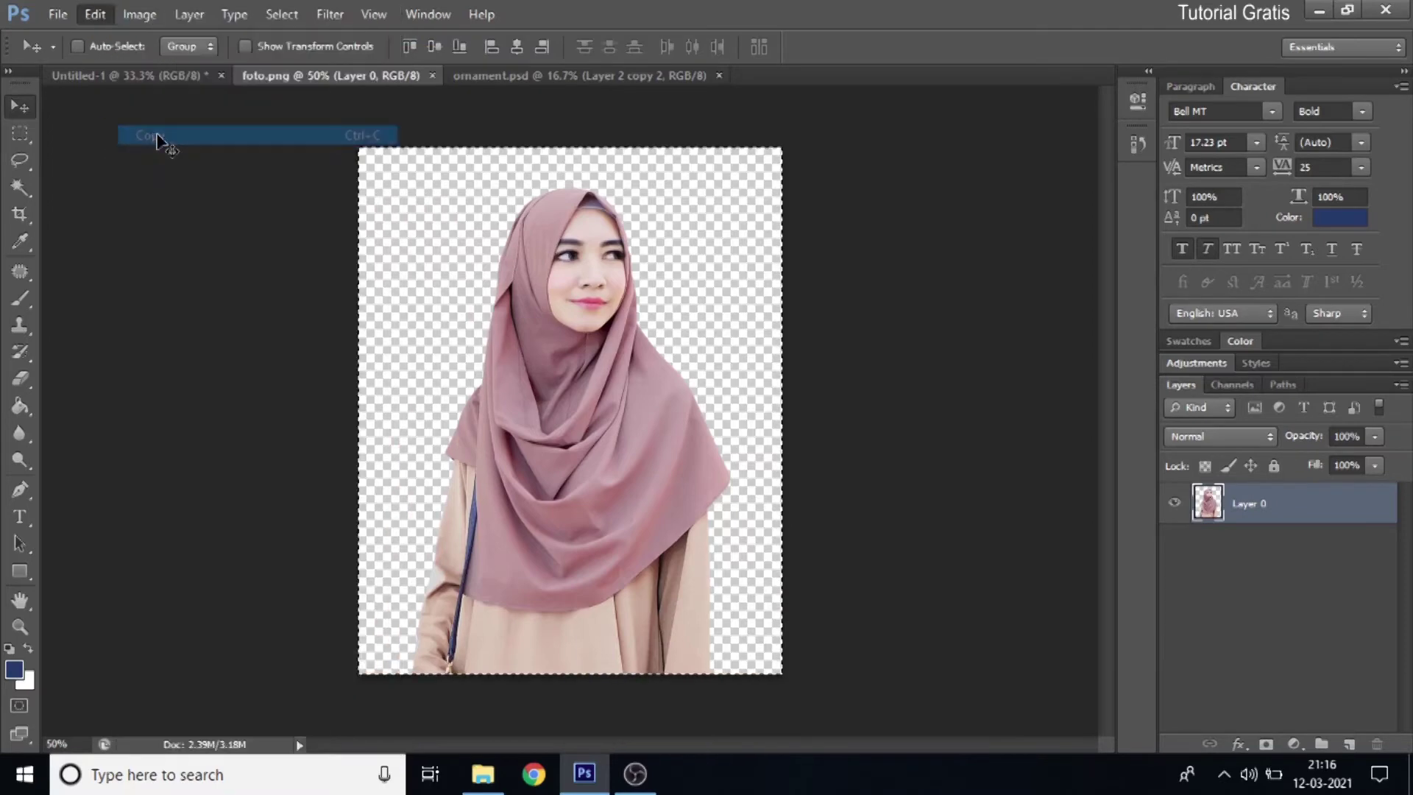
left_click(147, 79)
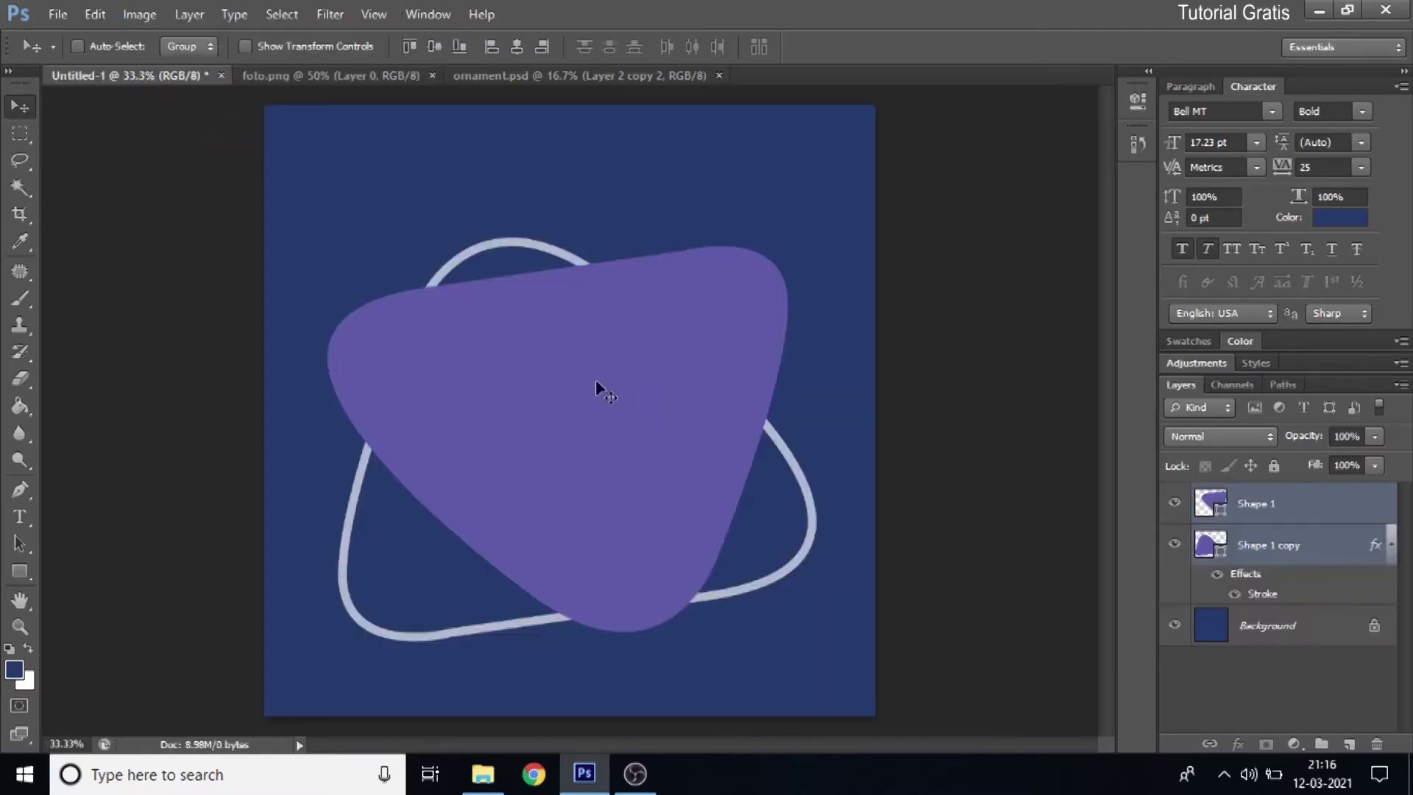
Load Shape 1's outline as a selection and Paste Into it the hijab photo.
right_click(692, 344)
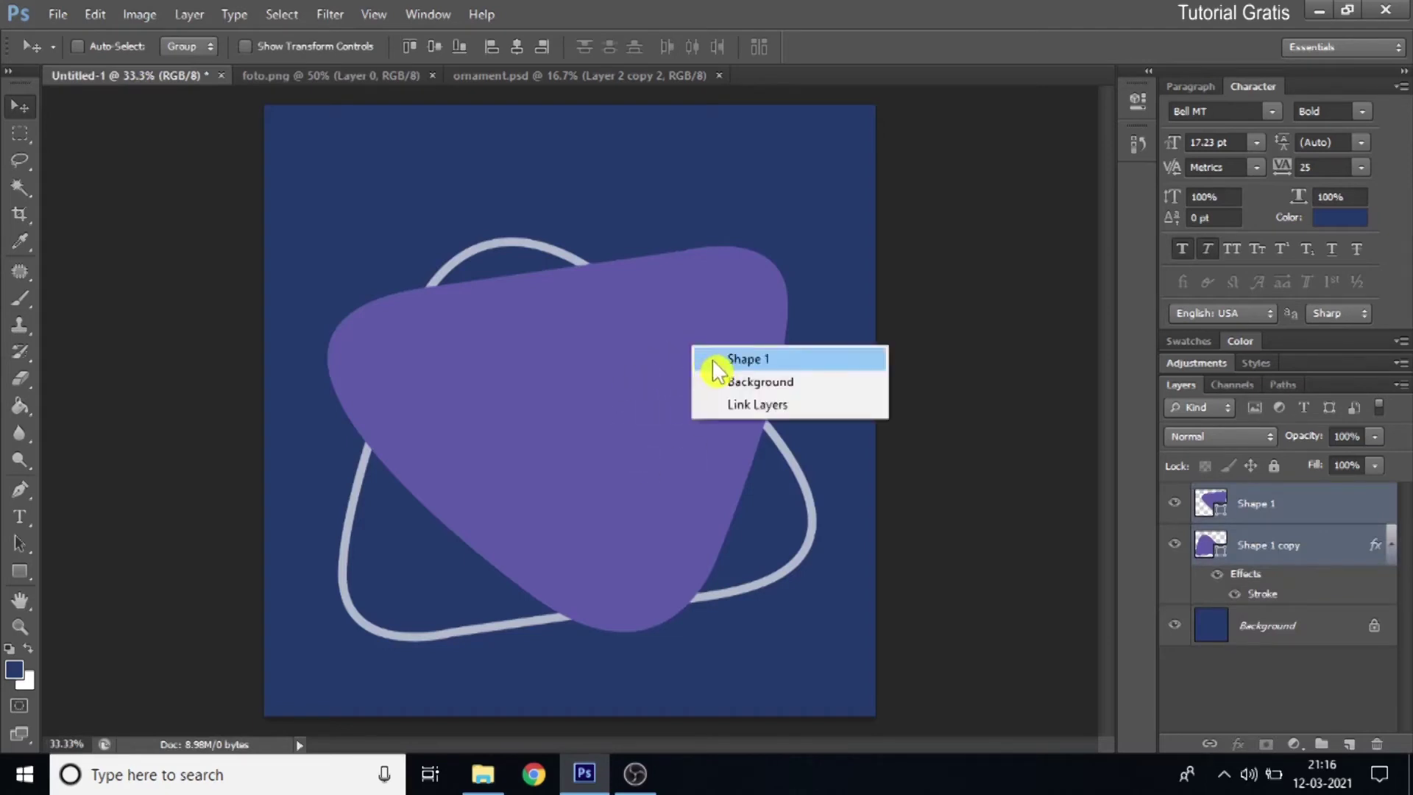
left_click(714, 361)
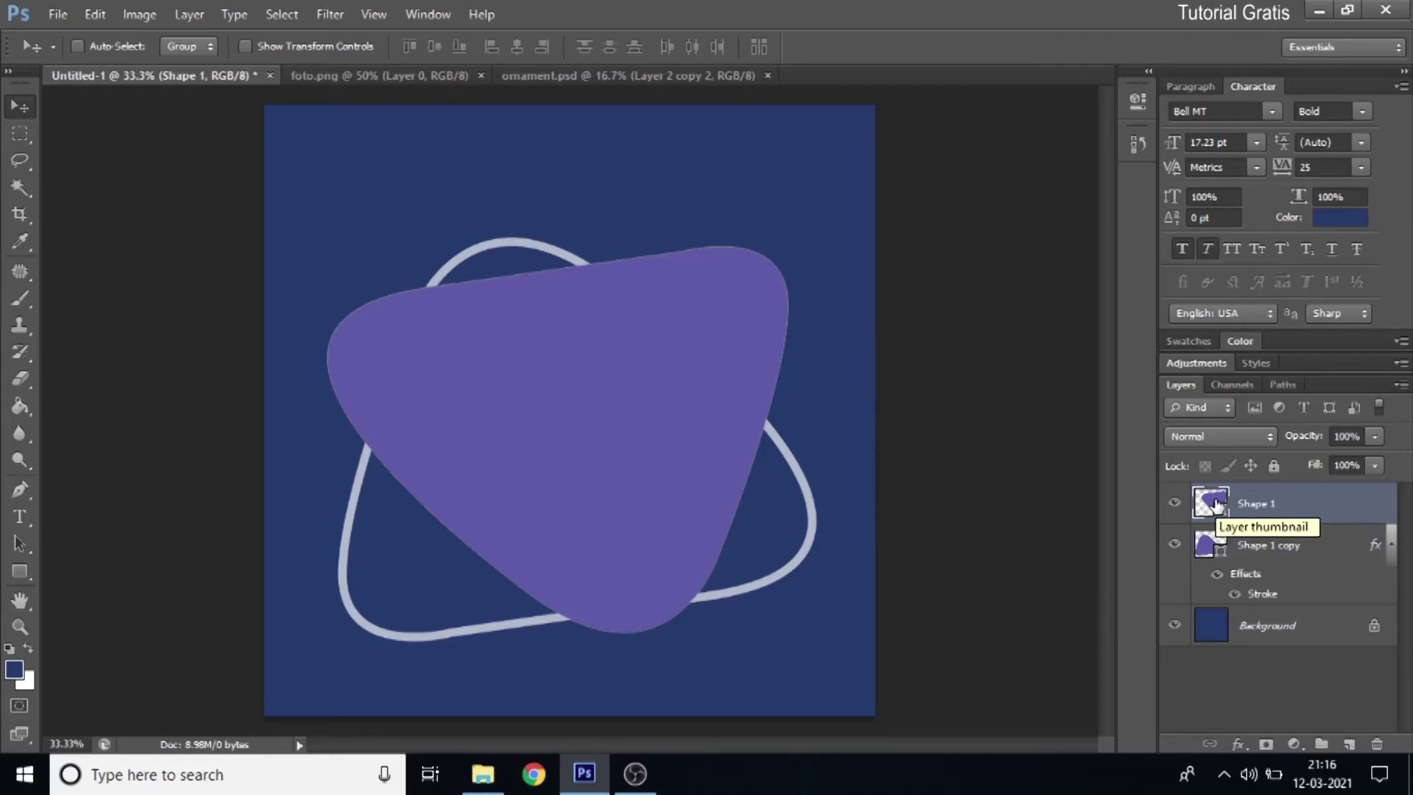
key("ctrl")
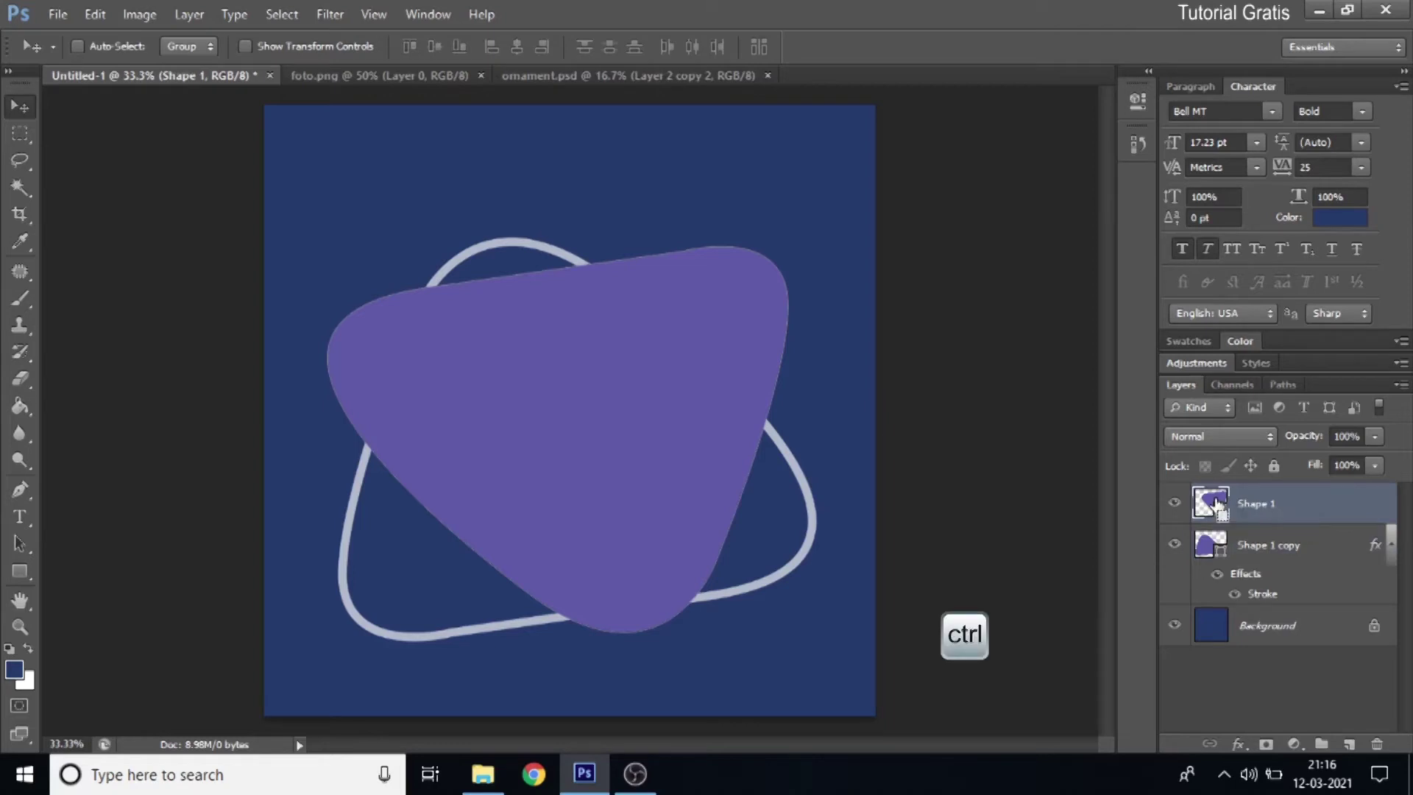
left_click(1216, 507, "ctrl")
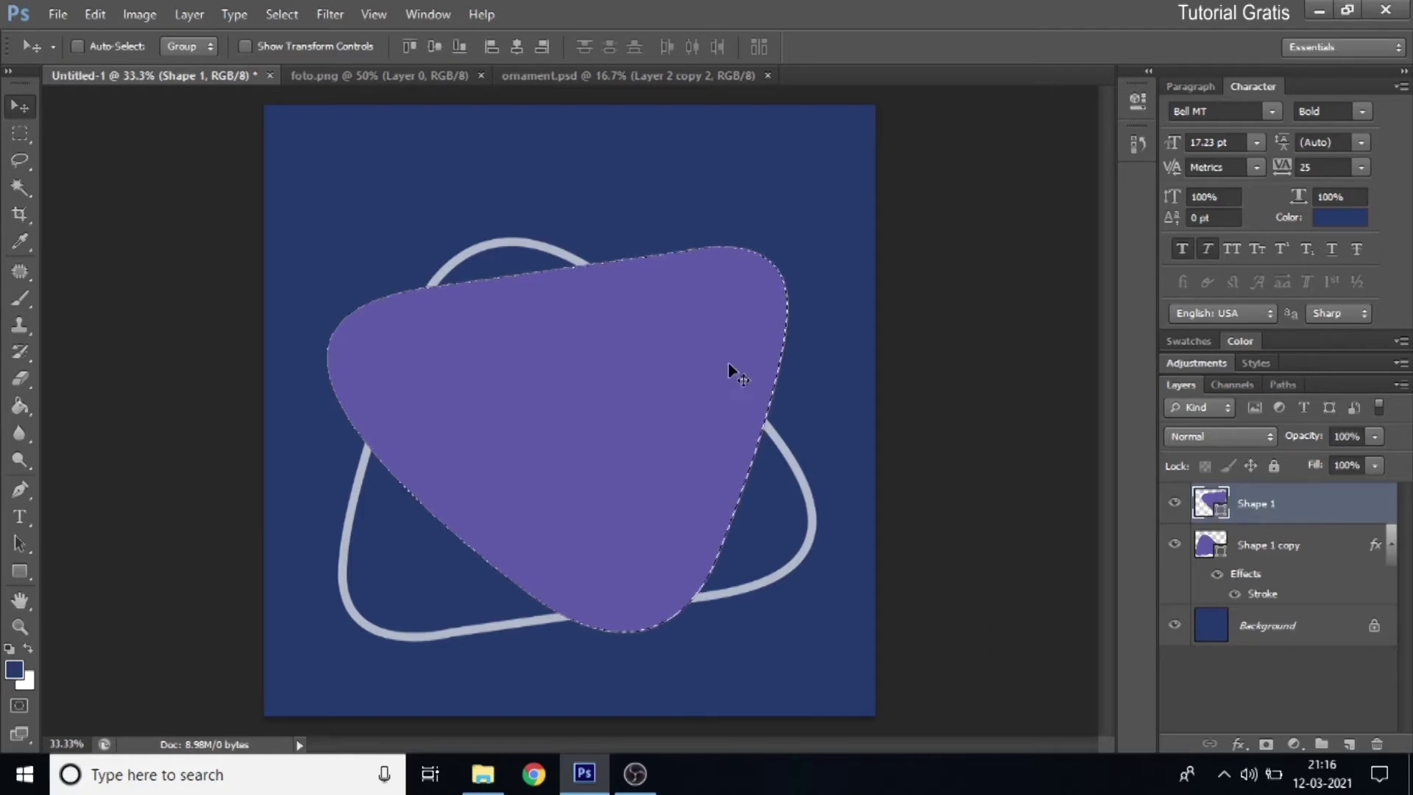
left_click(100, 16)
mouse_move(170, 196)
left_click(489, 213)
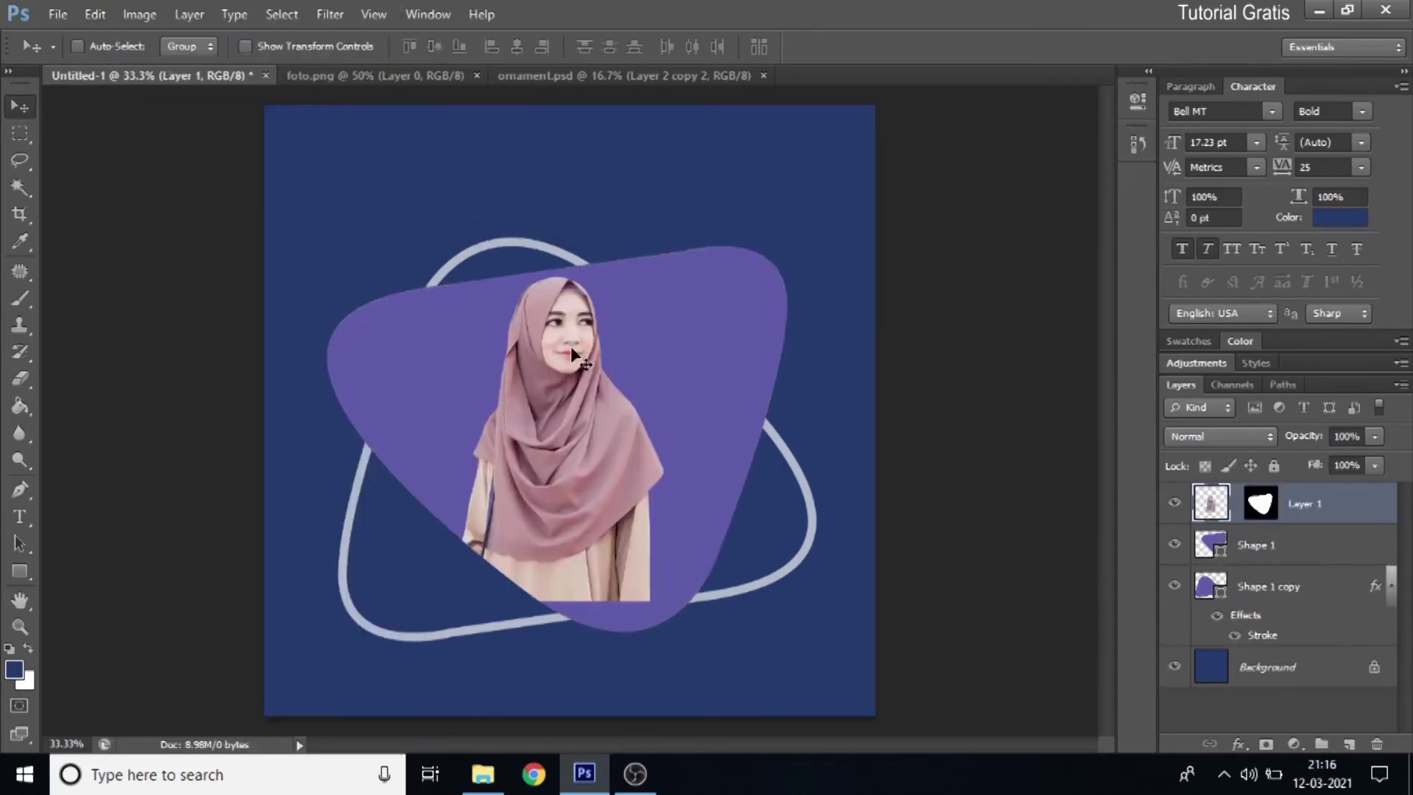
Scale the pasted portrait to about 149%, nudge it left, and tilt it about −2.8°.
key("ctrl+t")
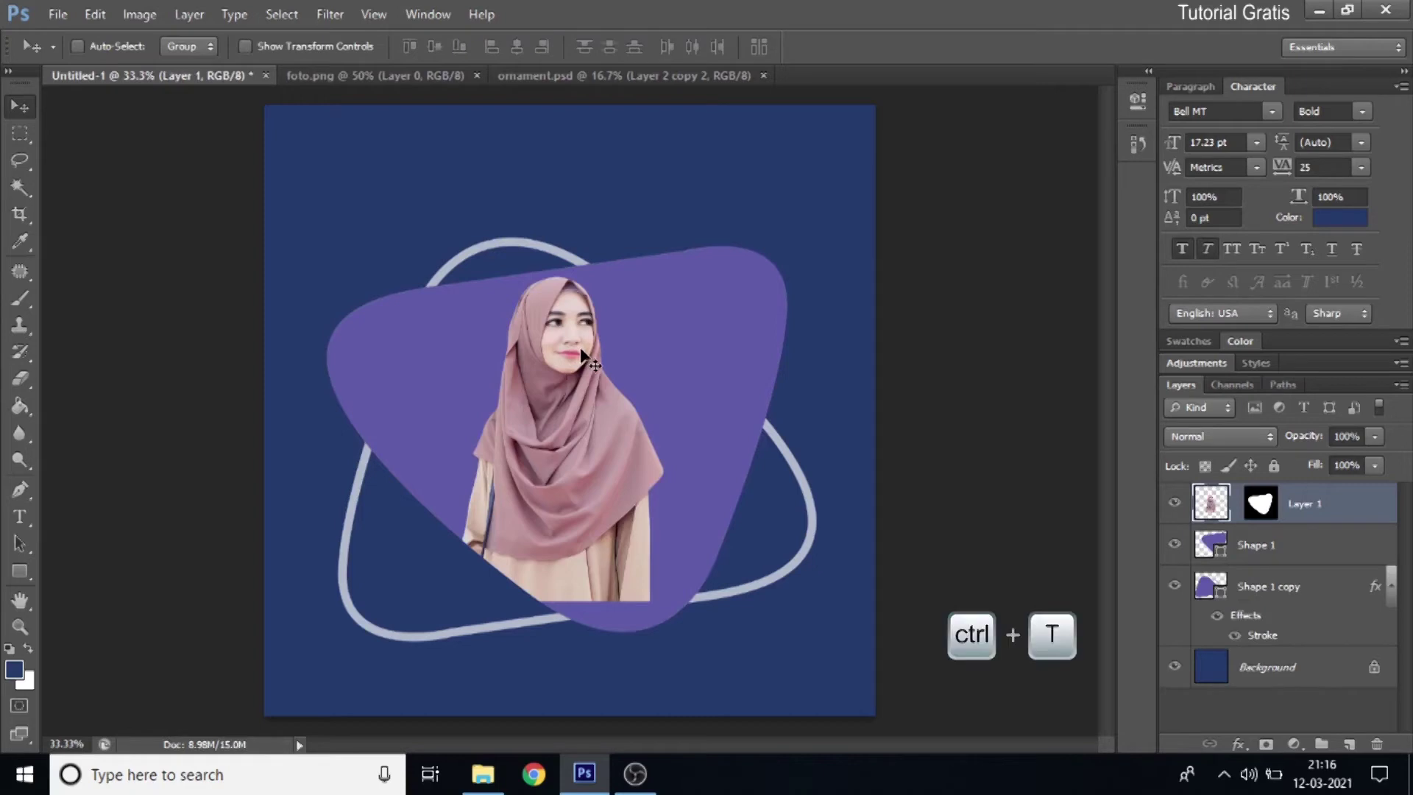
left_click_drag(657, 272, 740, 216)
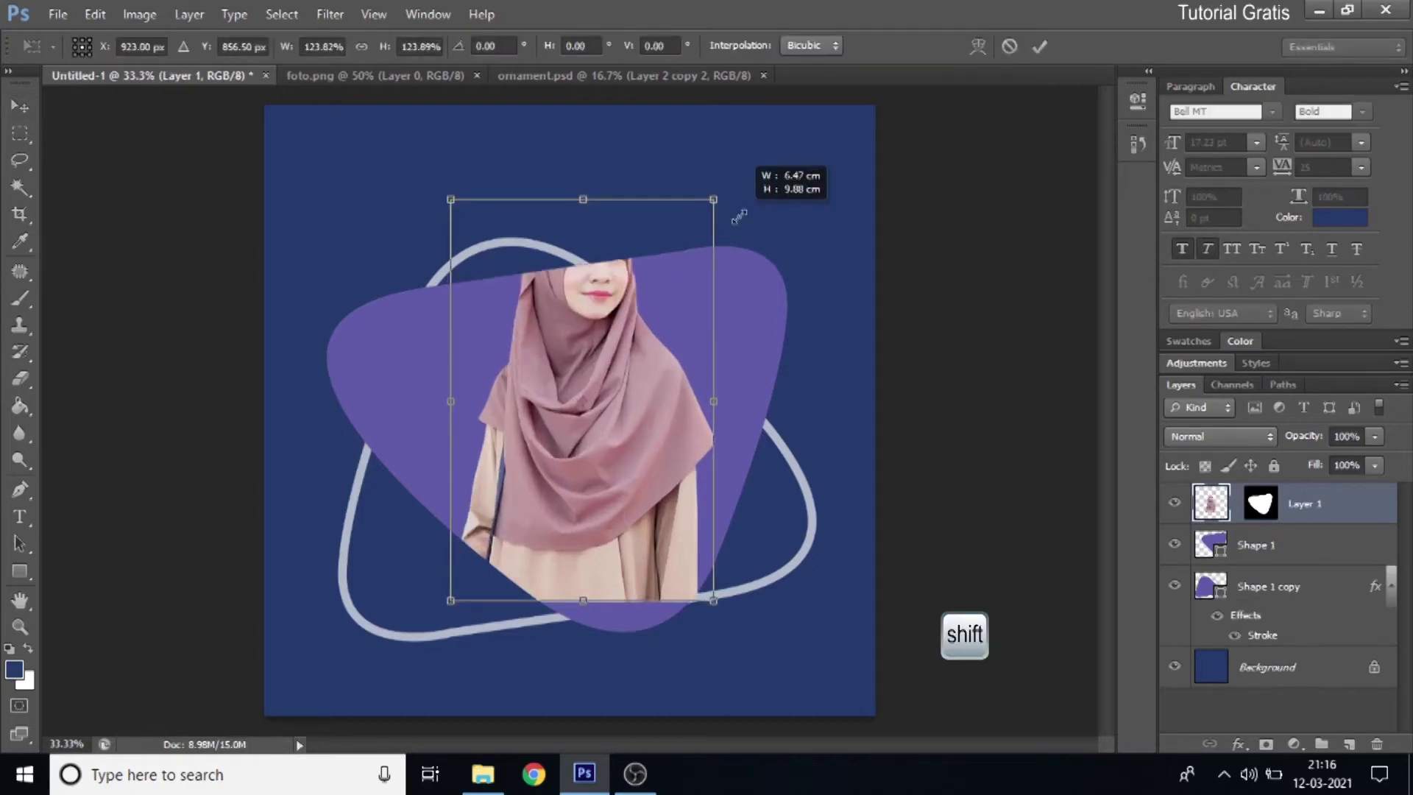
left_click_drag(713, 601, 748, 672)
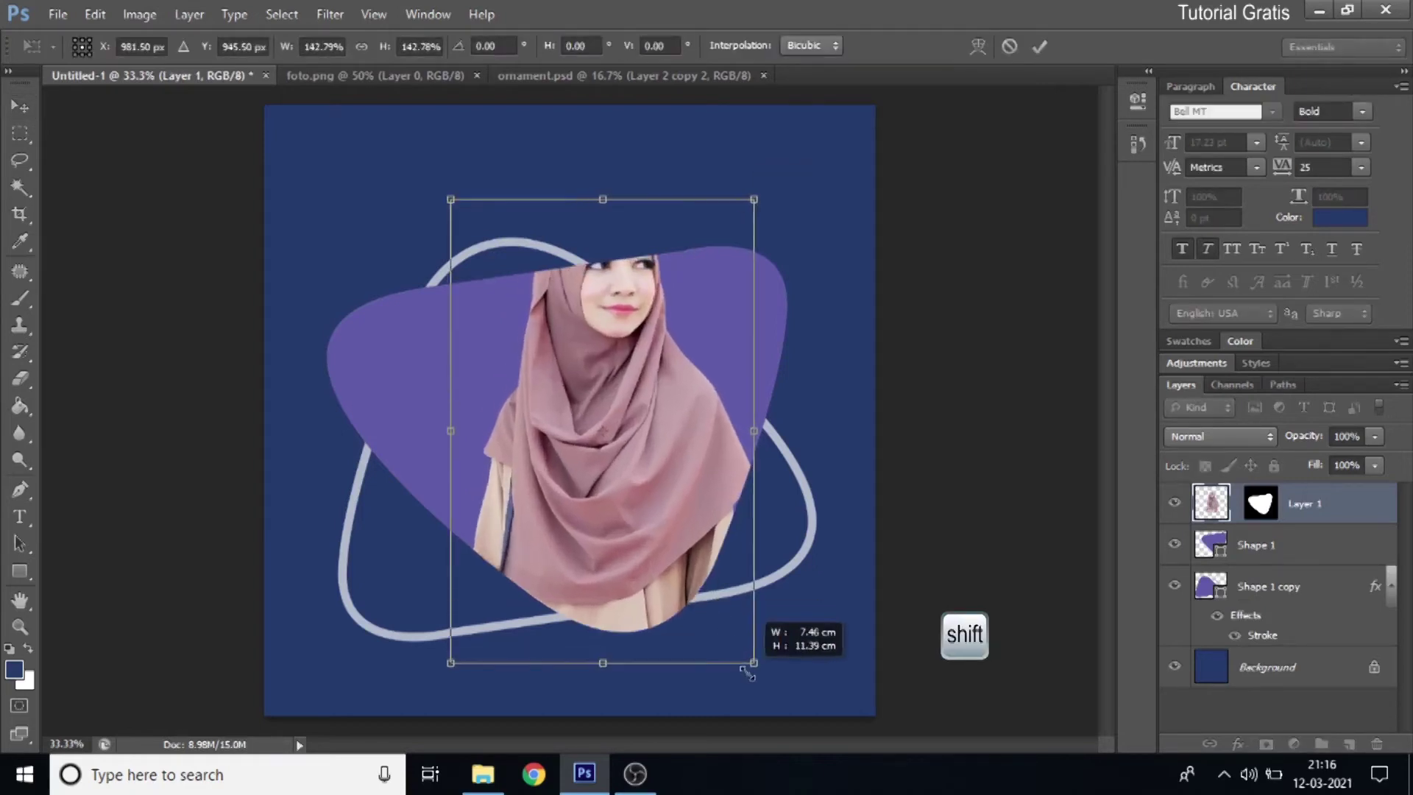
left_click_drag(450, 663, 438, 681)
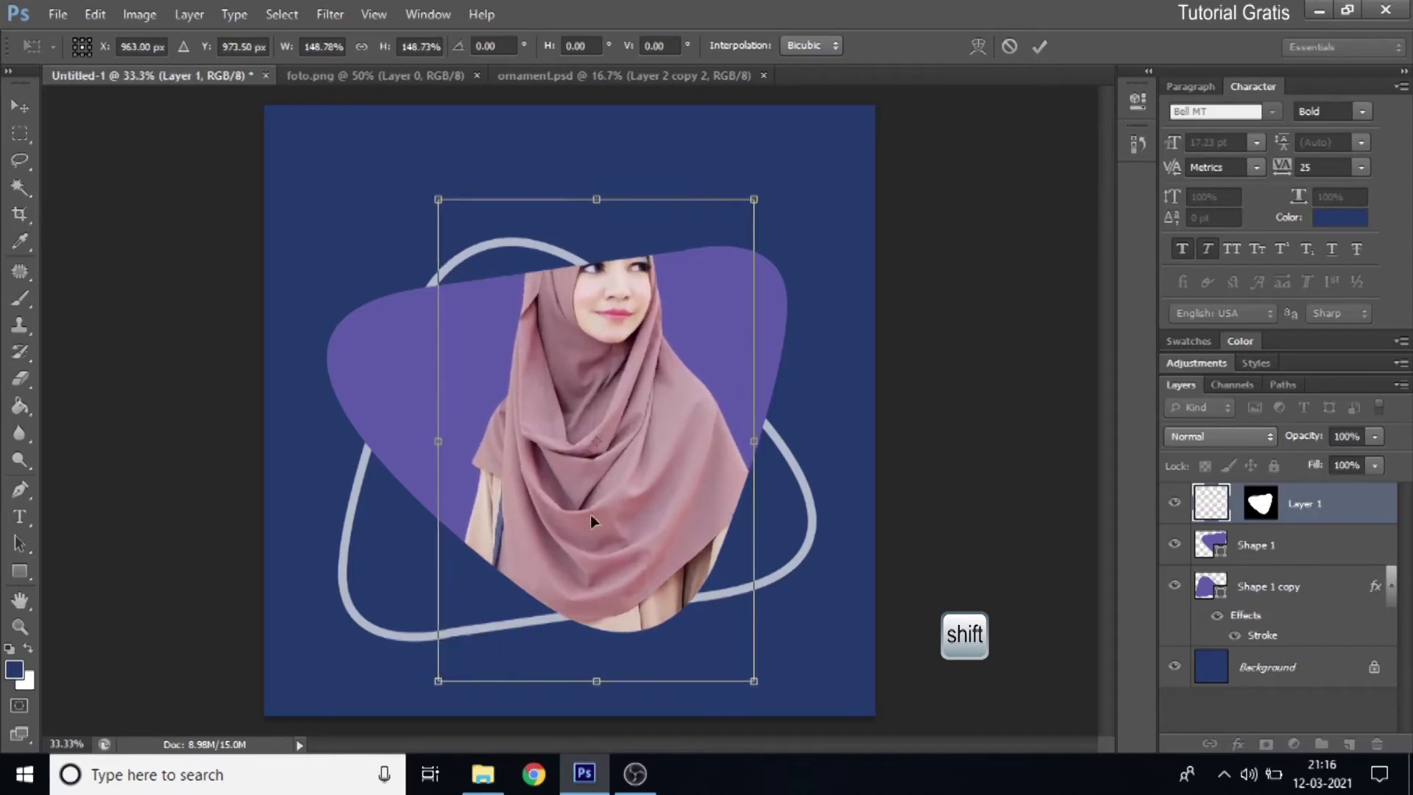
left_click_drag(626, 491, 615, 494)
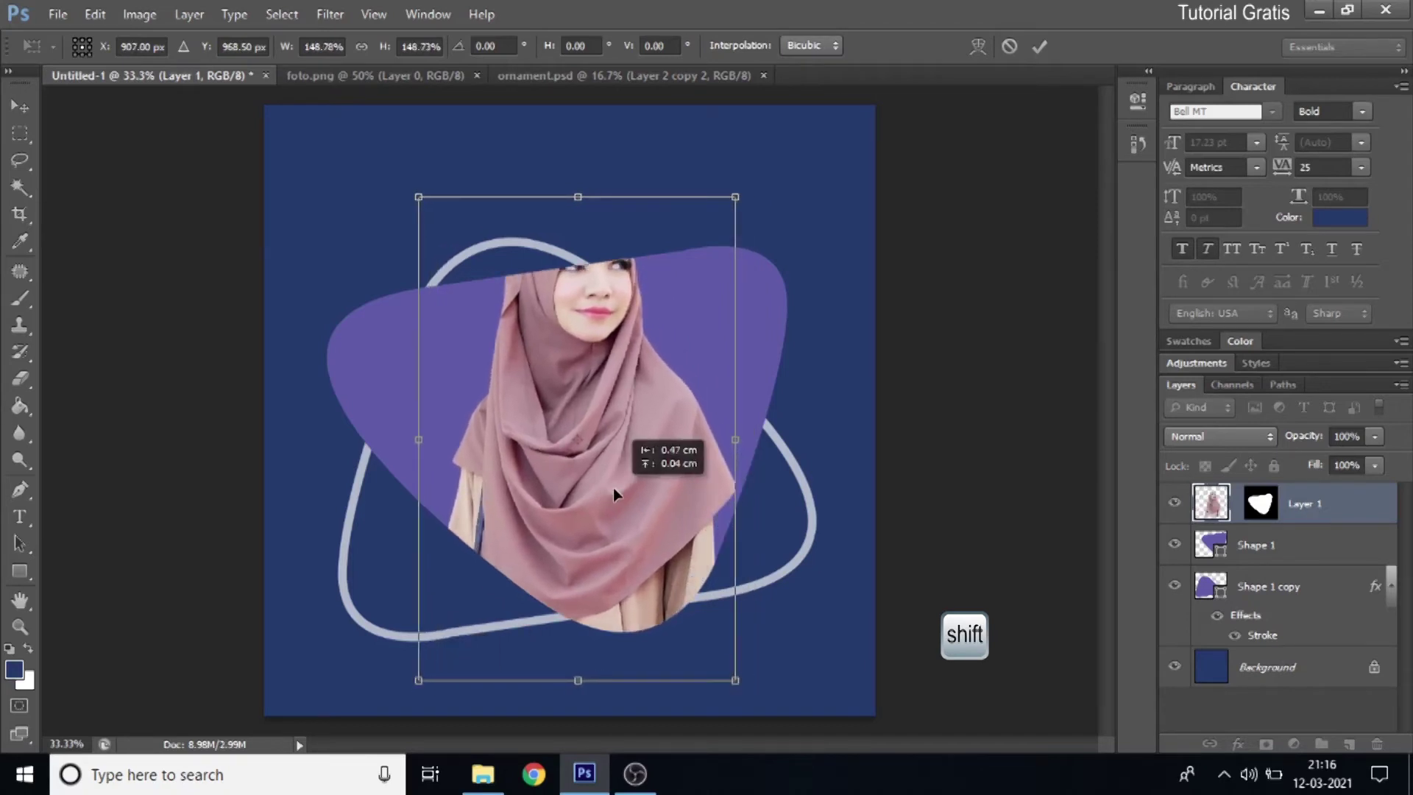
left_click_drag(821, 412, 804, 333)
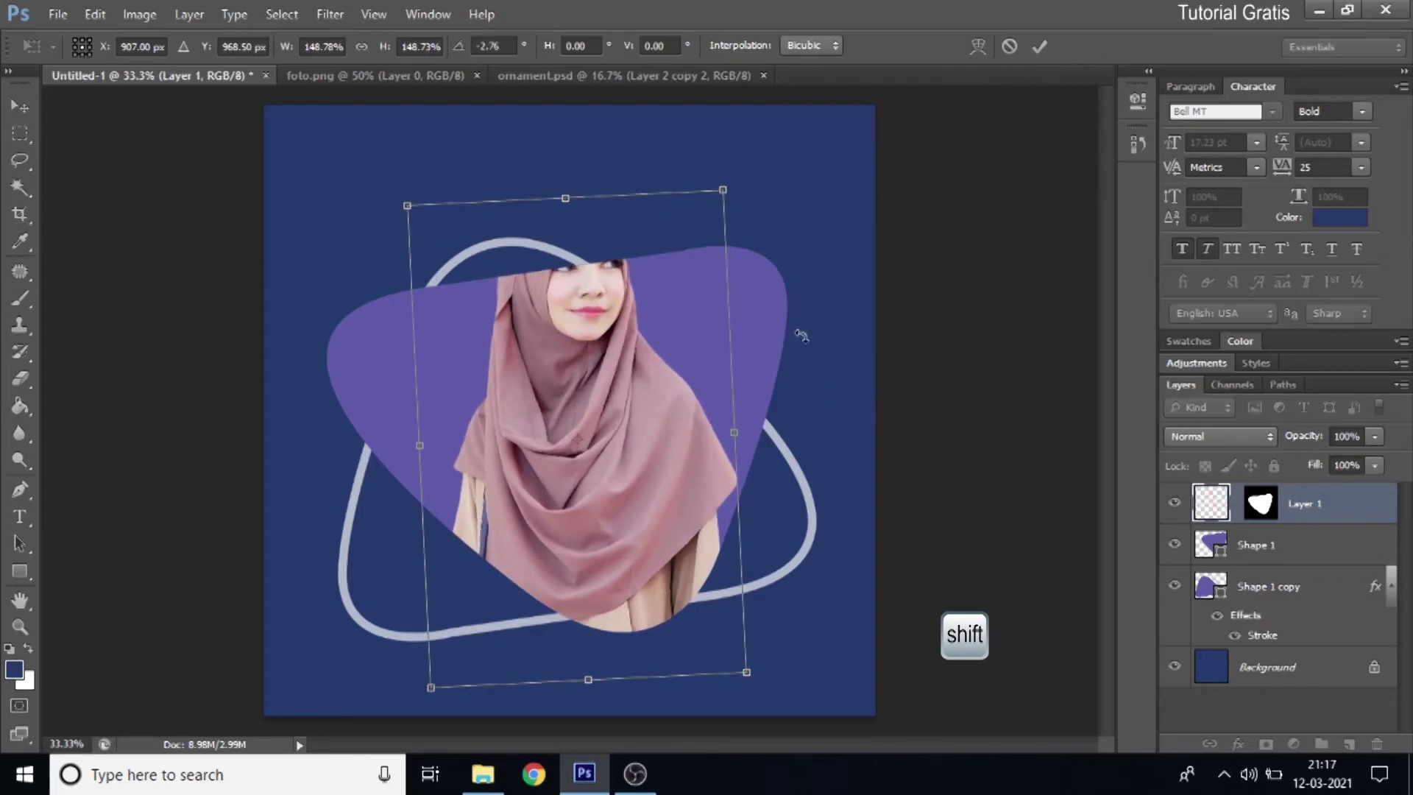
left_click(1045, 47)
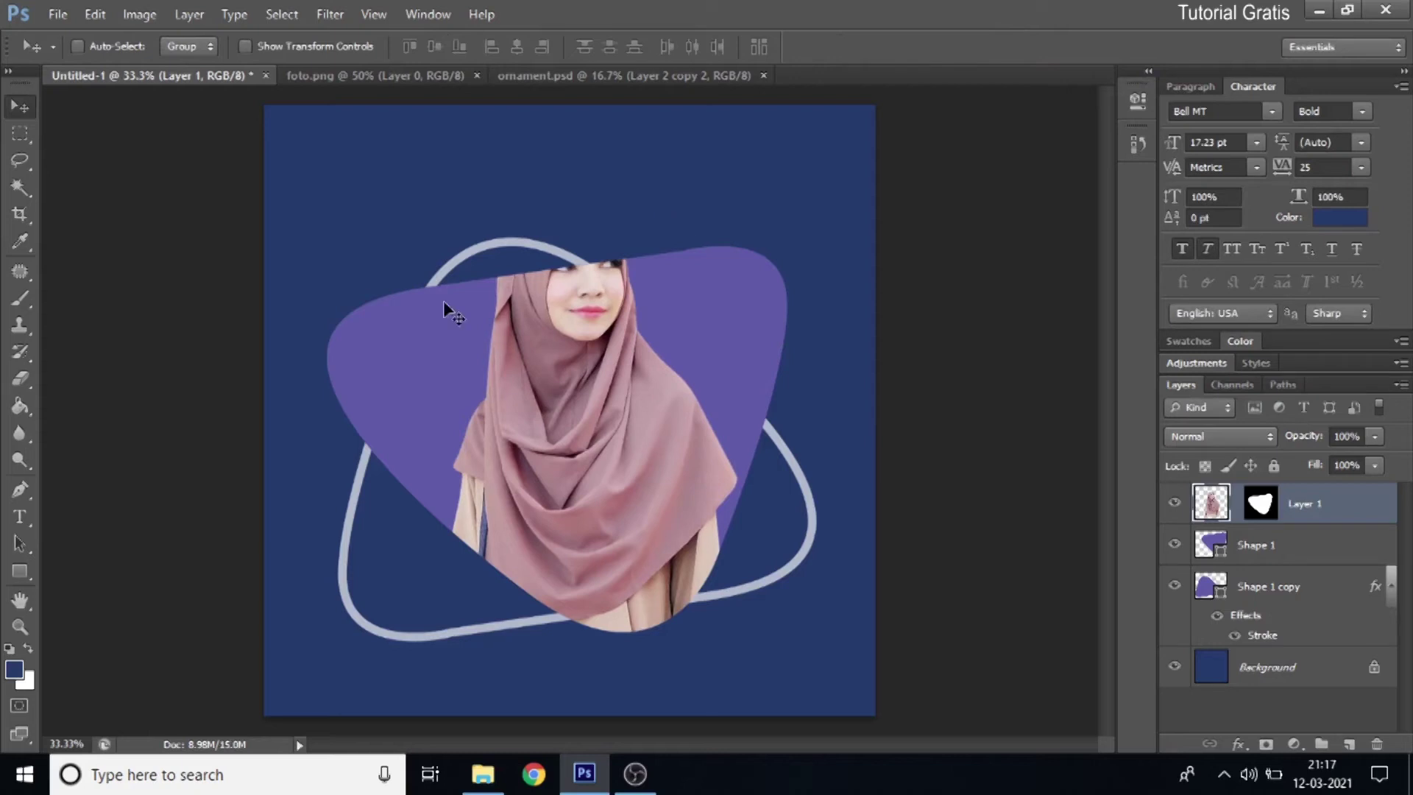
Lasso around the woman's head and fill that area of the photo's layer mask white.
left_click(23, 170)
mouse_move(25, 179)
left_mouse_down()
mouse_move(114, 175)
mouse_move(113, 162)
left_mouse_up()
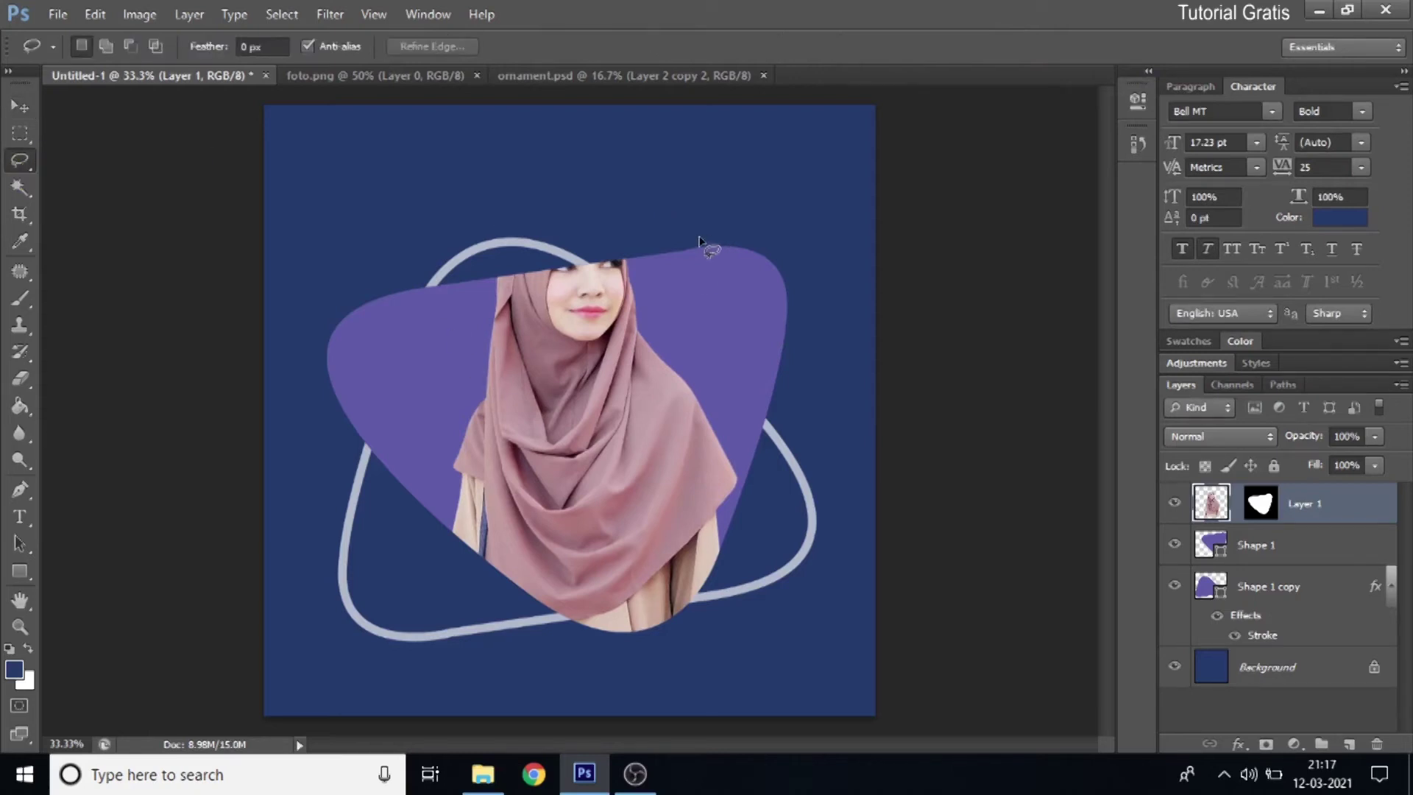
left_click_drag(699, 241, 710, 247)
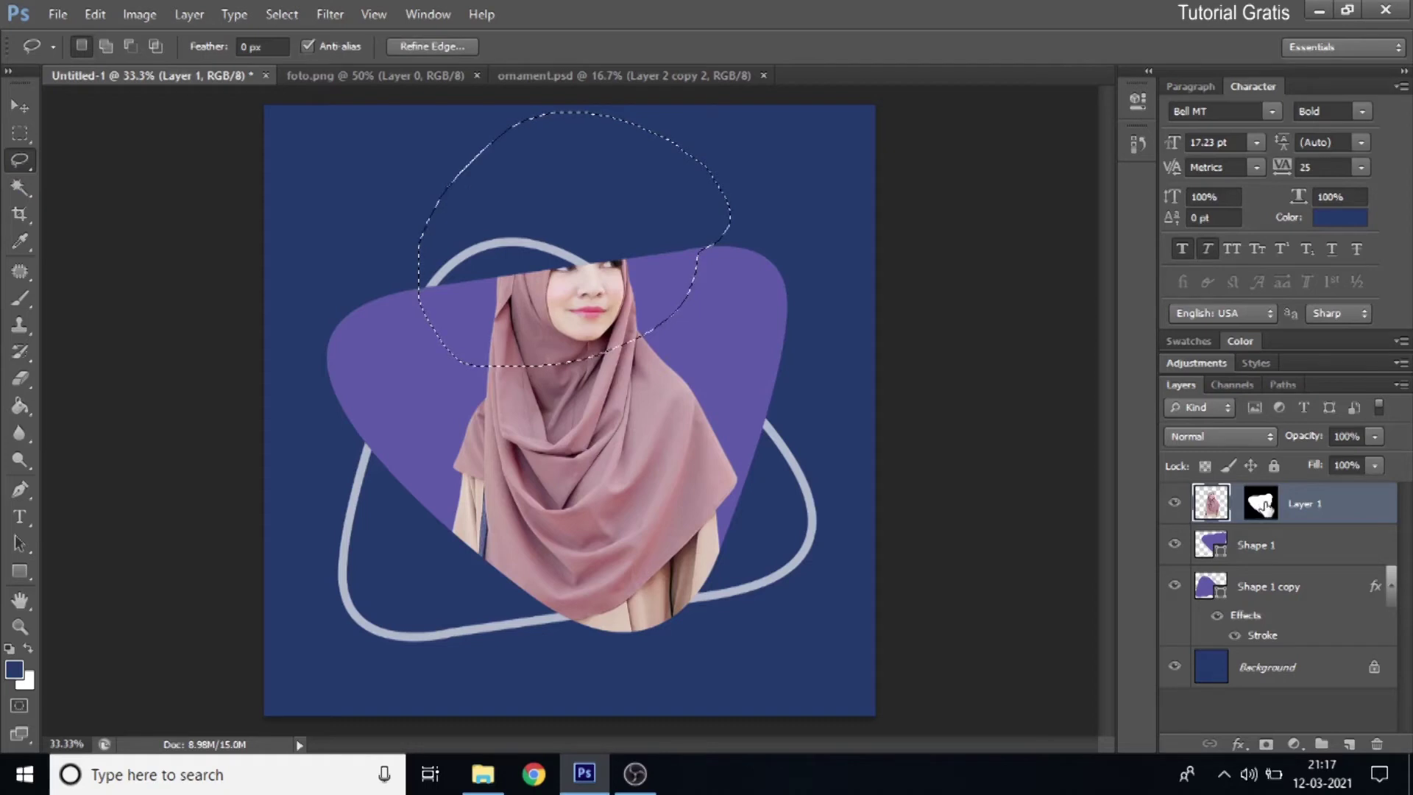
left_click(1262, 506)
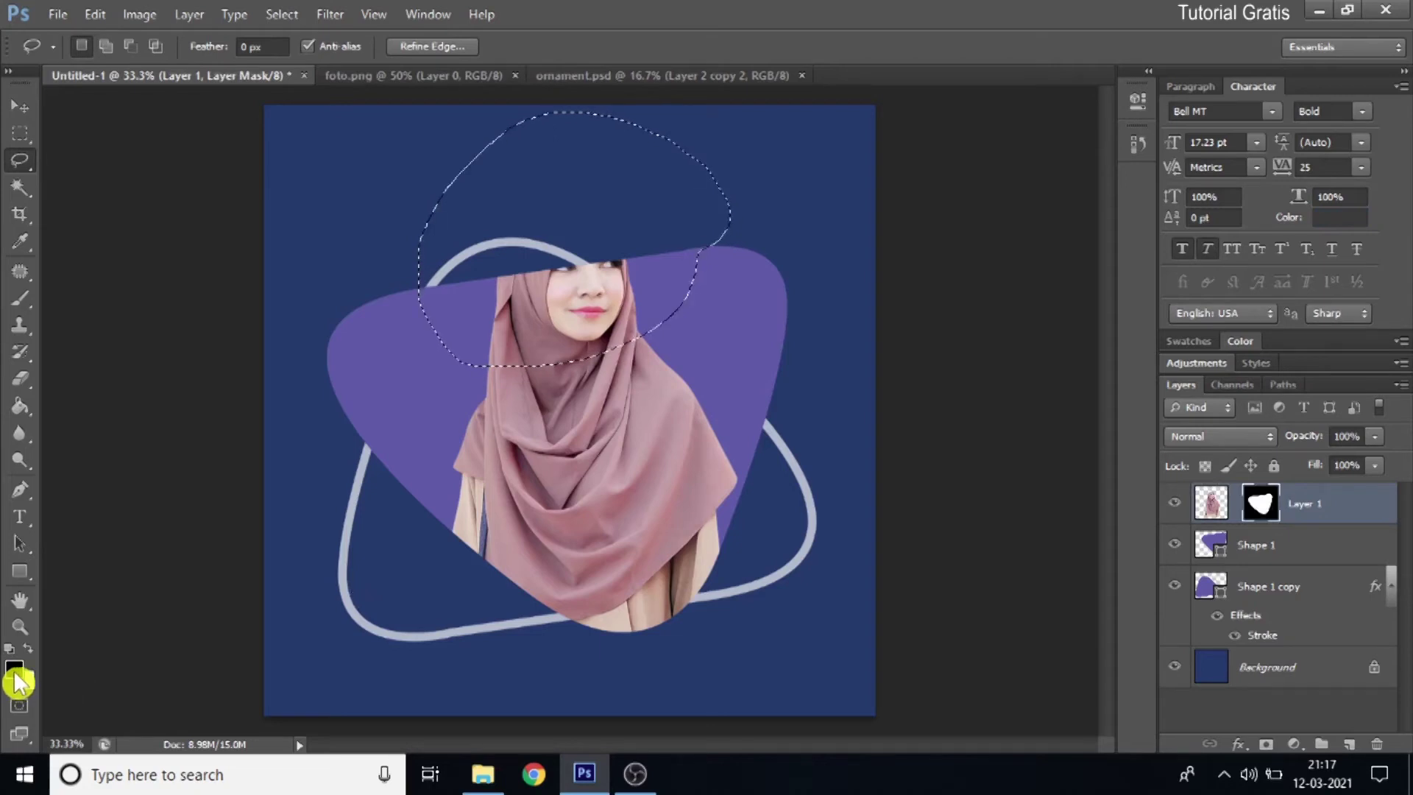
key("ctrl+Delete")
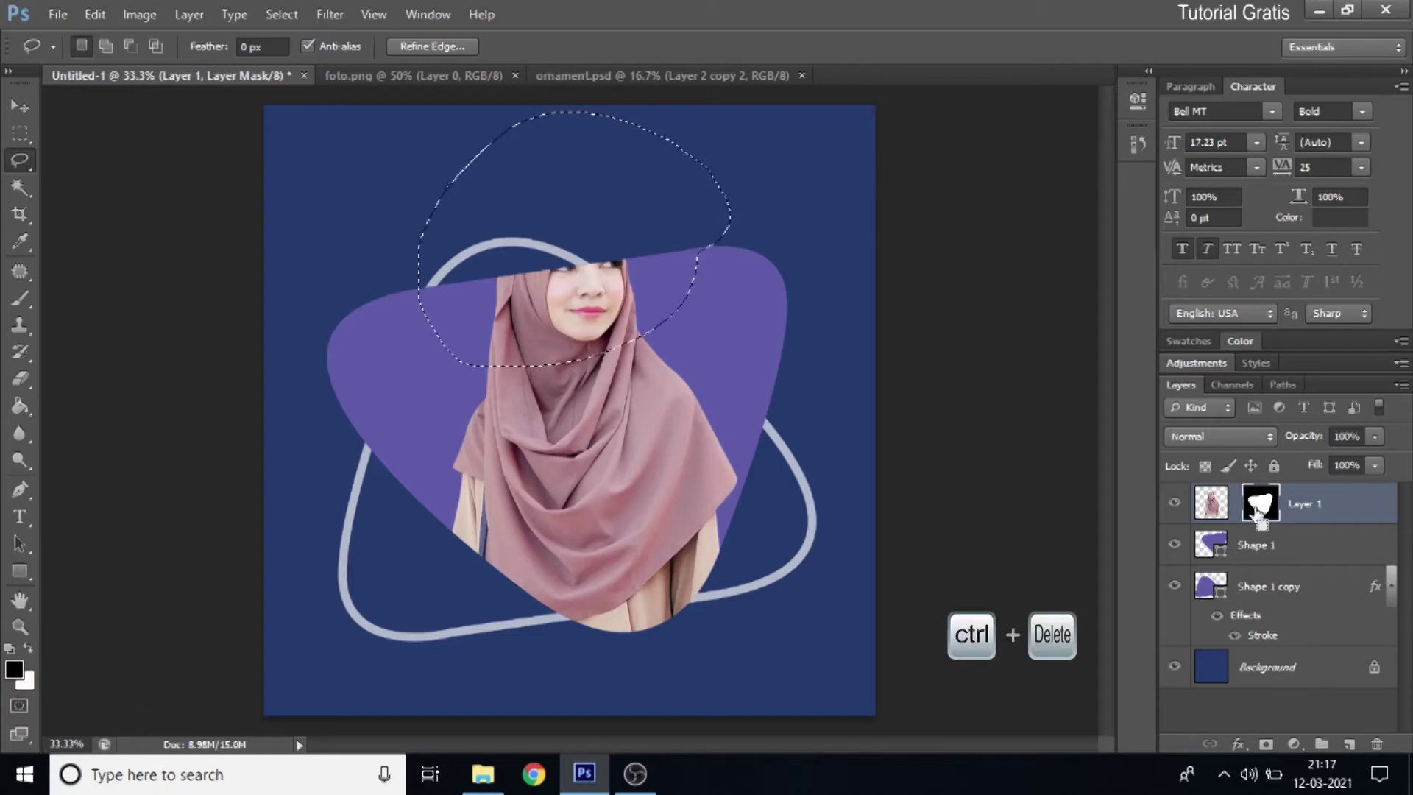
key("ctrl+Delete")
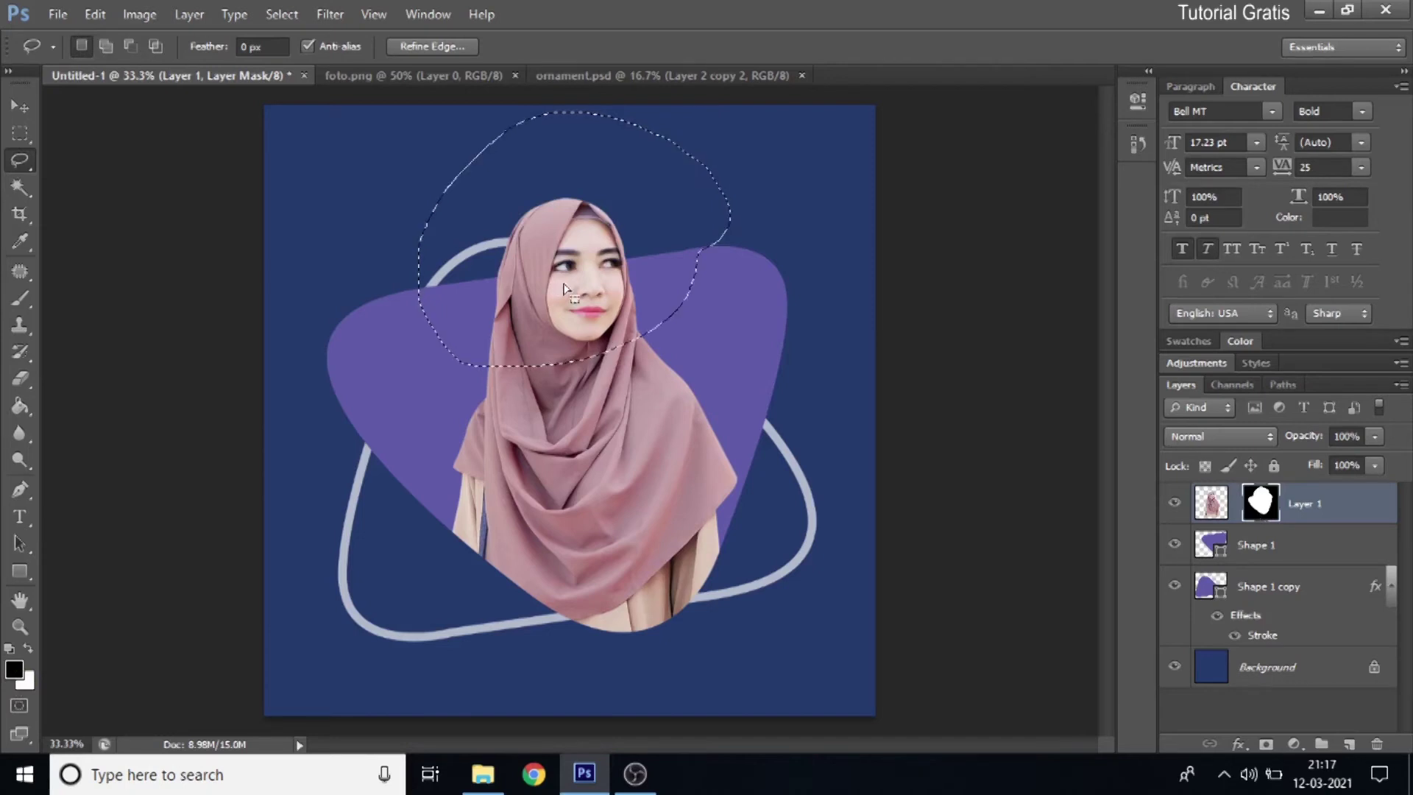
key("ctrl+d")
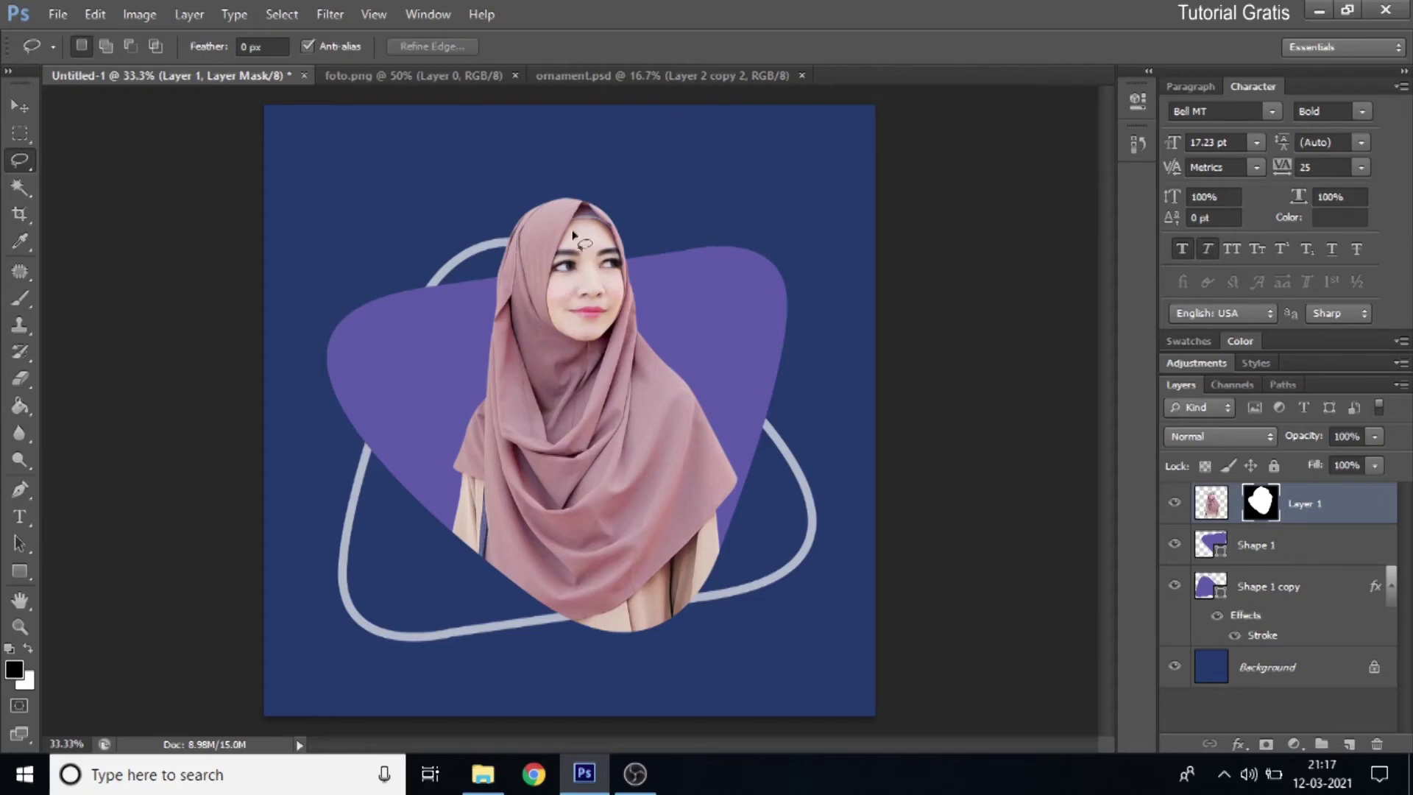
left_click(611, 76)
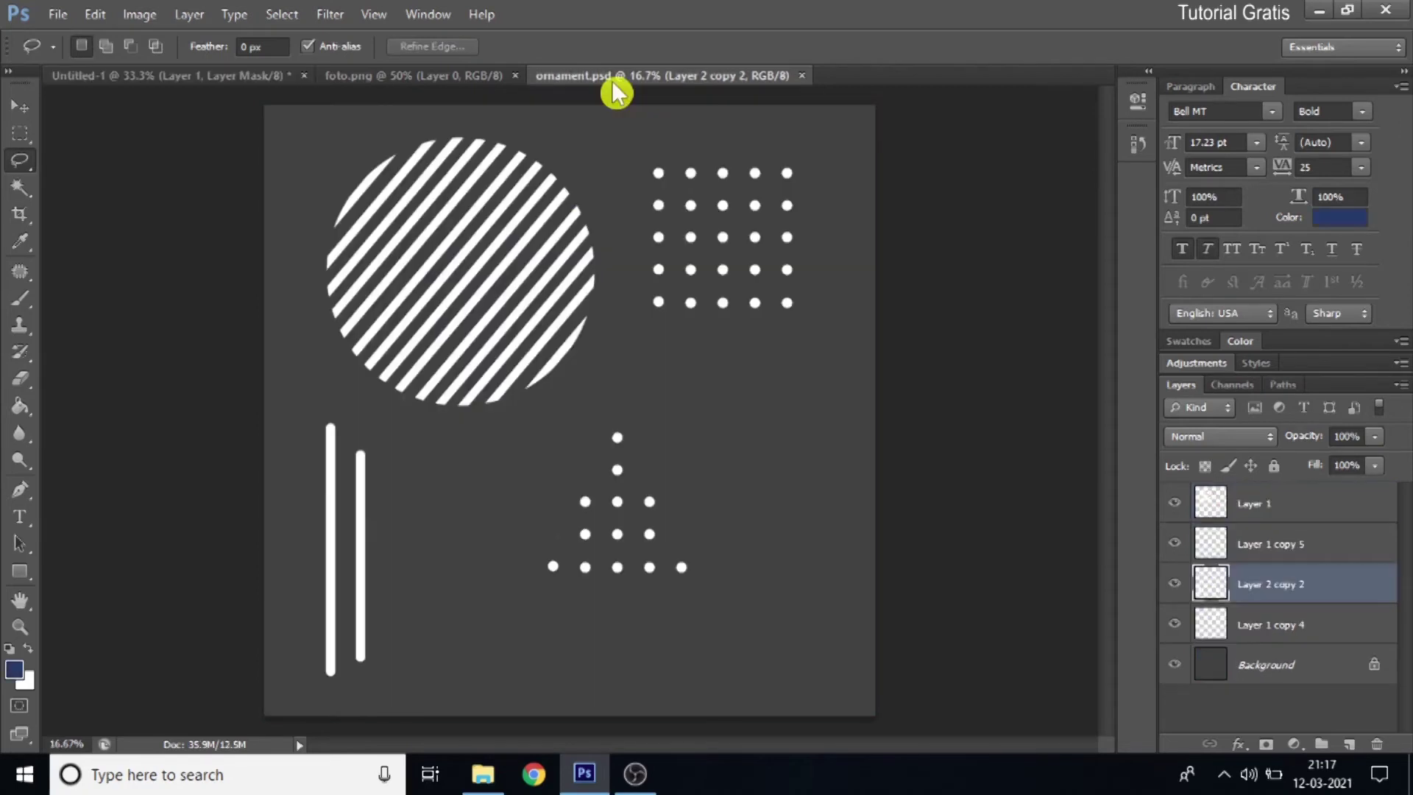
Drag the striped circle layer from ornament.psd into the poster document.
left_click(19, 106)
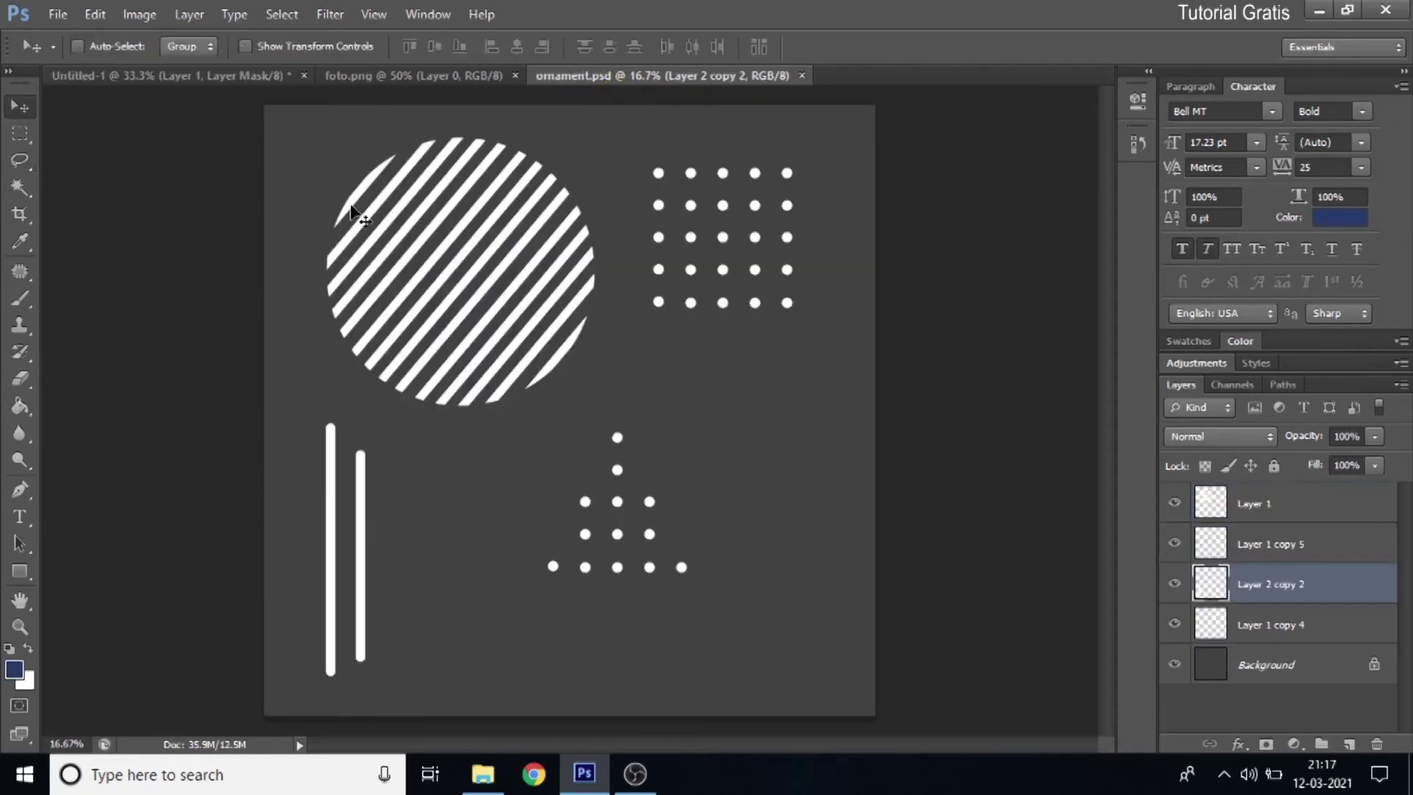
right_click(482, 177)
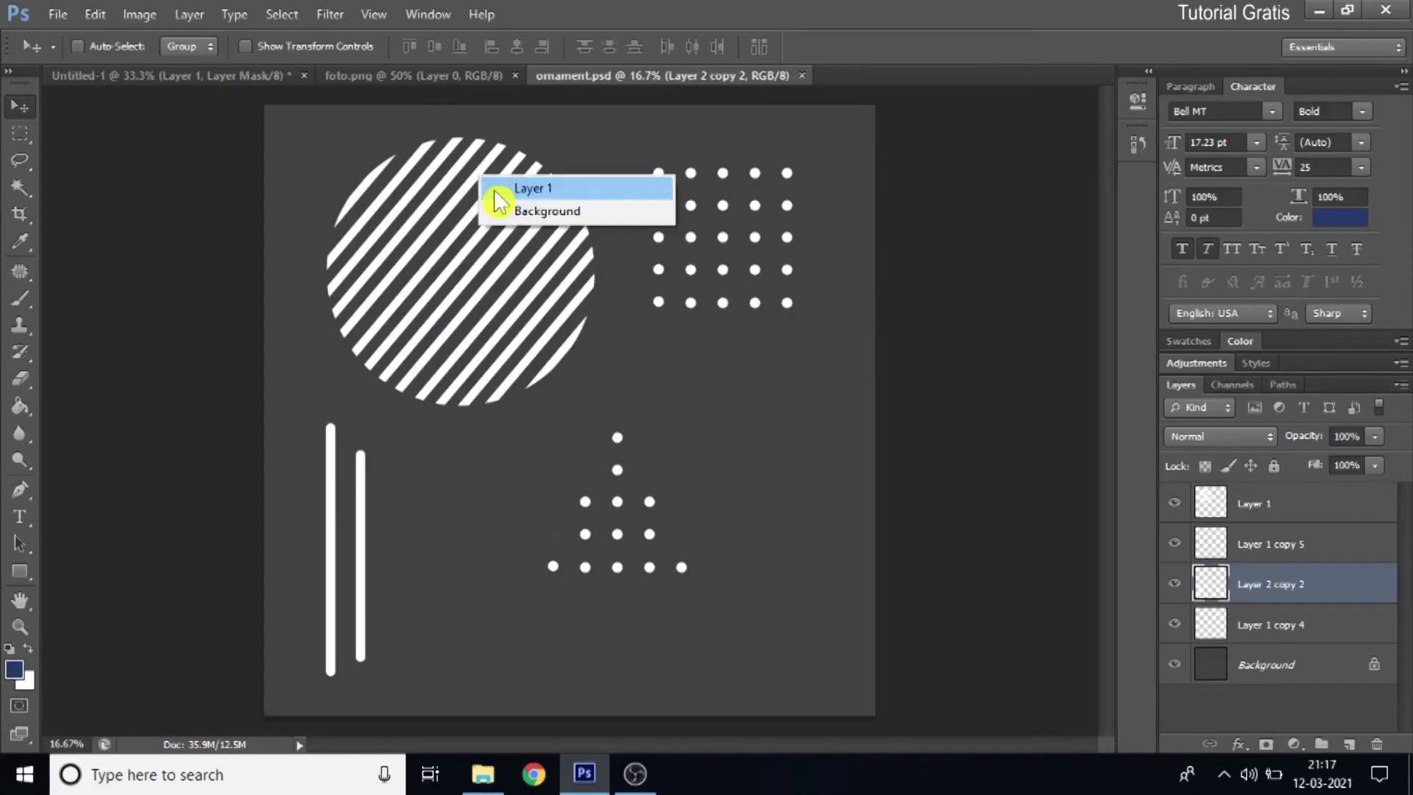
left_click(496, 190)
left_click_drag(446, 208, 157, 90)
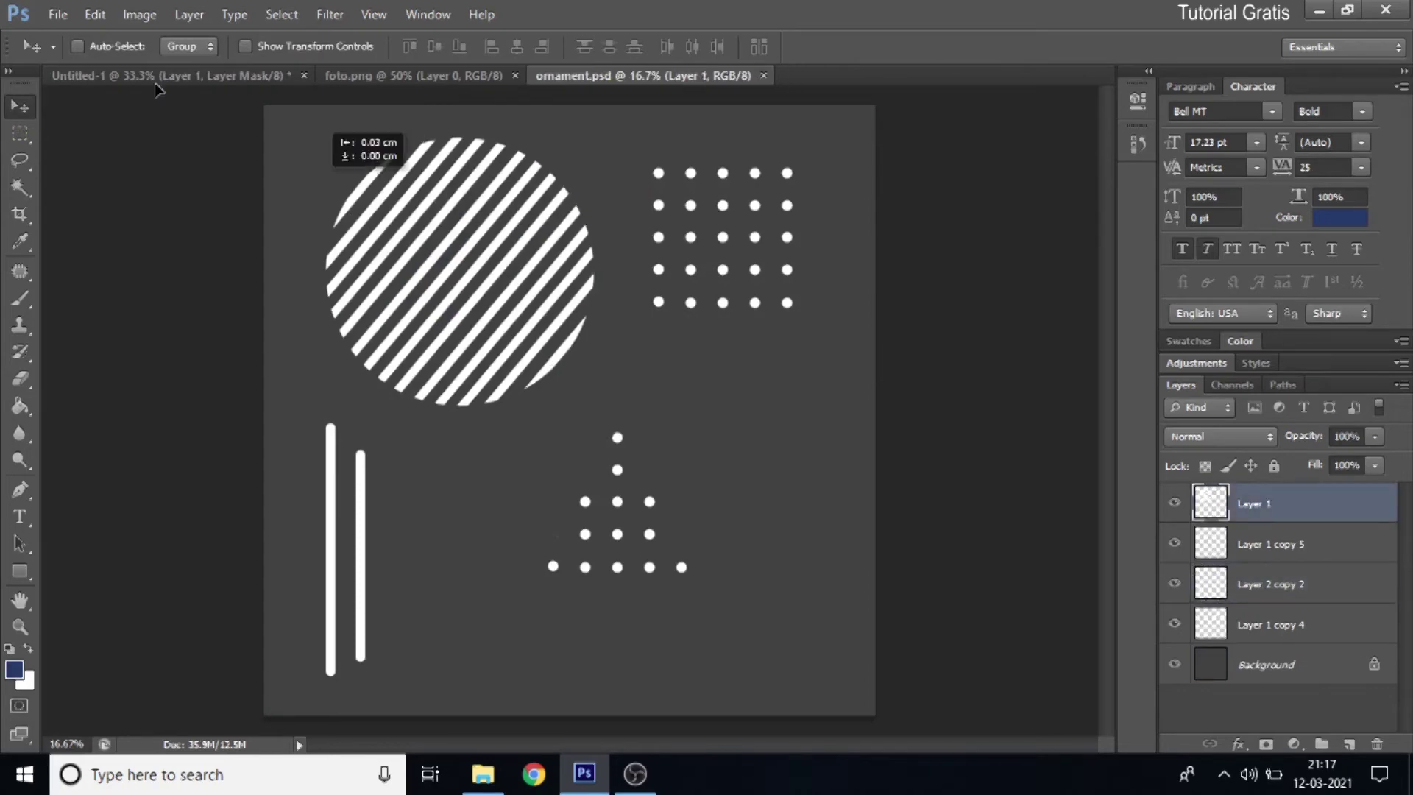
mouse_move(157, 90)
left_mouse_down()
mouse_move(646, 237)
mouse_move(560, 329)
left_mouse_up()
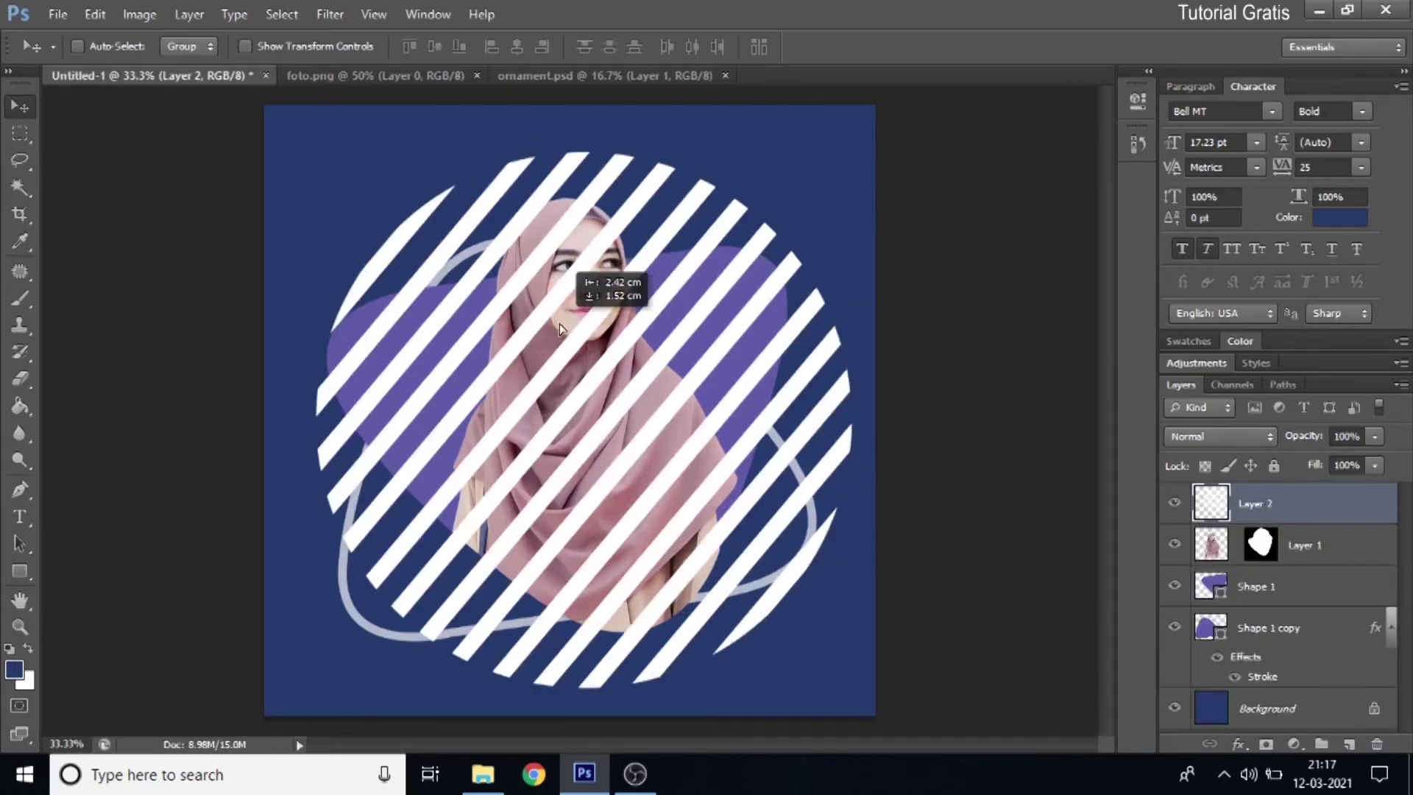
Convert the striped circle to a smart object and scale it to about 15% beside the face's upper right.
right_click(1306, 502)
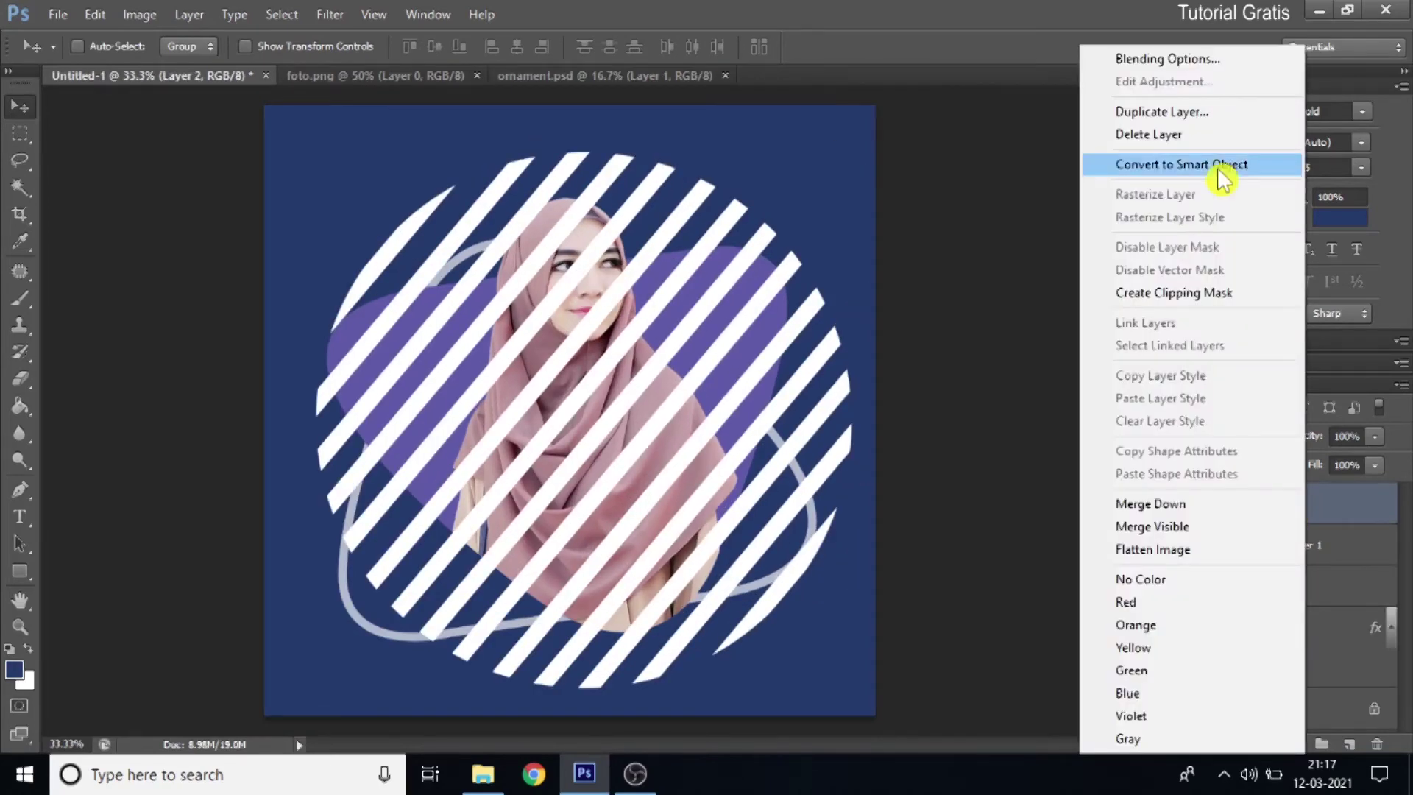
left_click(1219, 168)
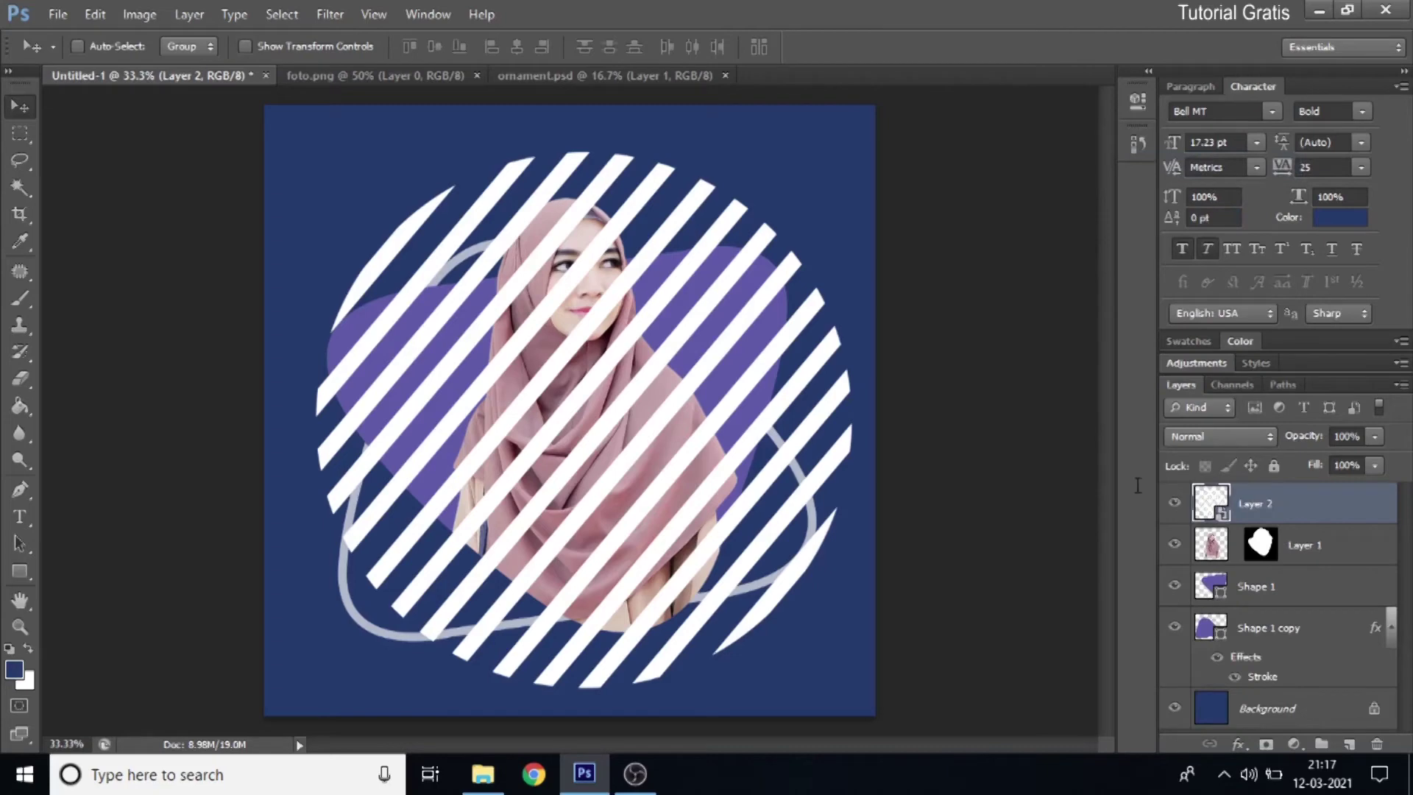
key("ctrl+t")
left_click_drag(849, 164, 648, 357)
left_click_drag(621, 426, 748, 251)
left_click_drag(782, 174, 742, 233)
left_click_drag(648, 315, 659, 298)
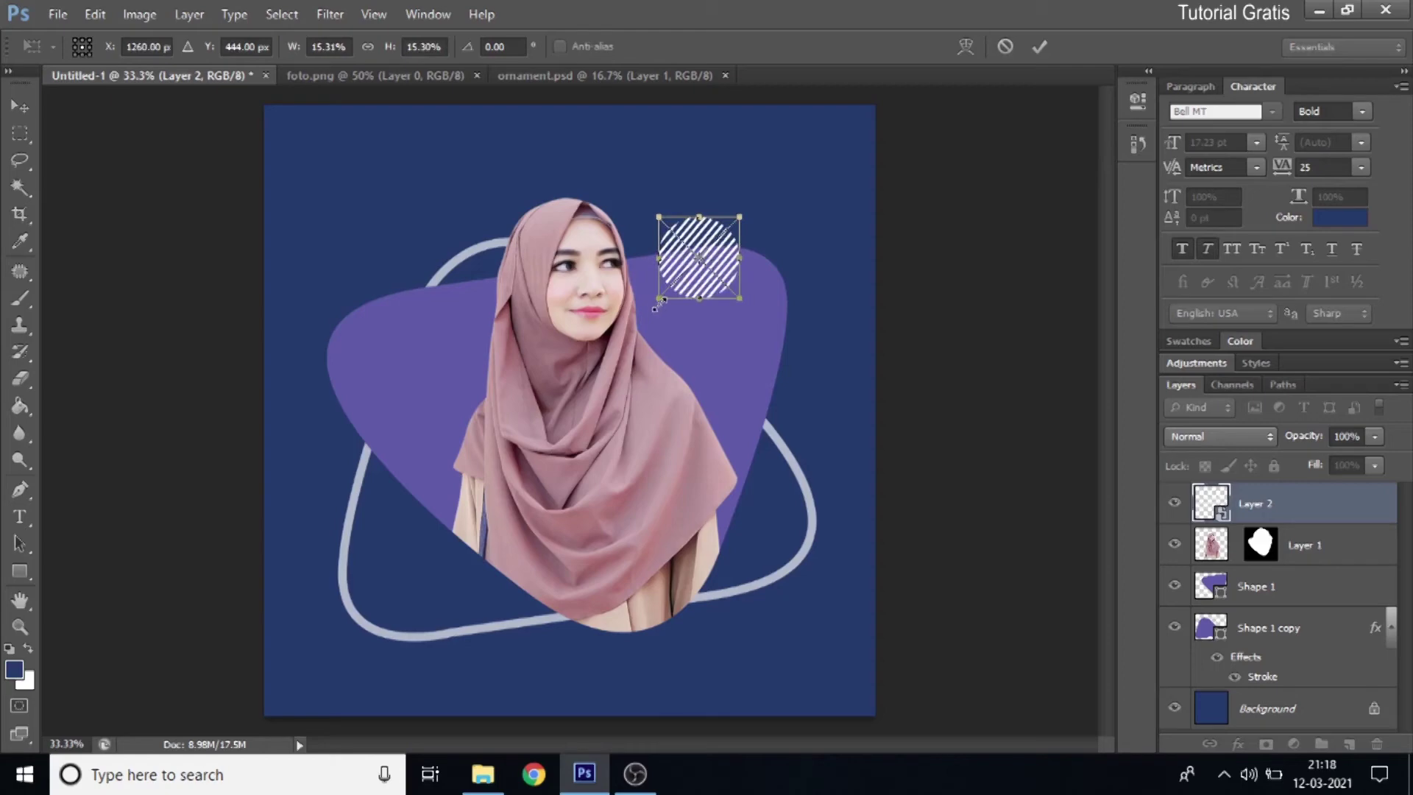
left_click(1031, 45)
left_click_drag(705, 279, 707, 271)
left_click(582, 76)
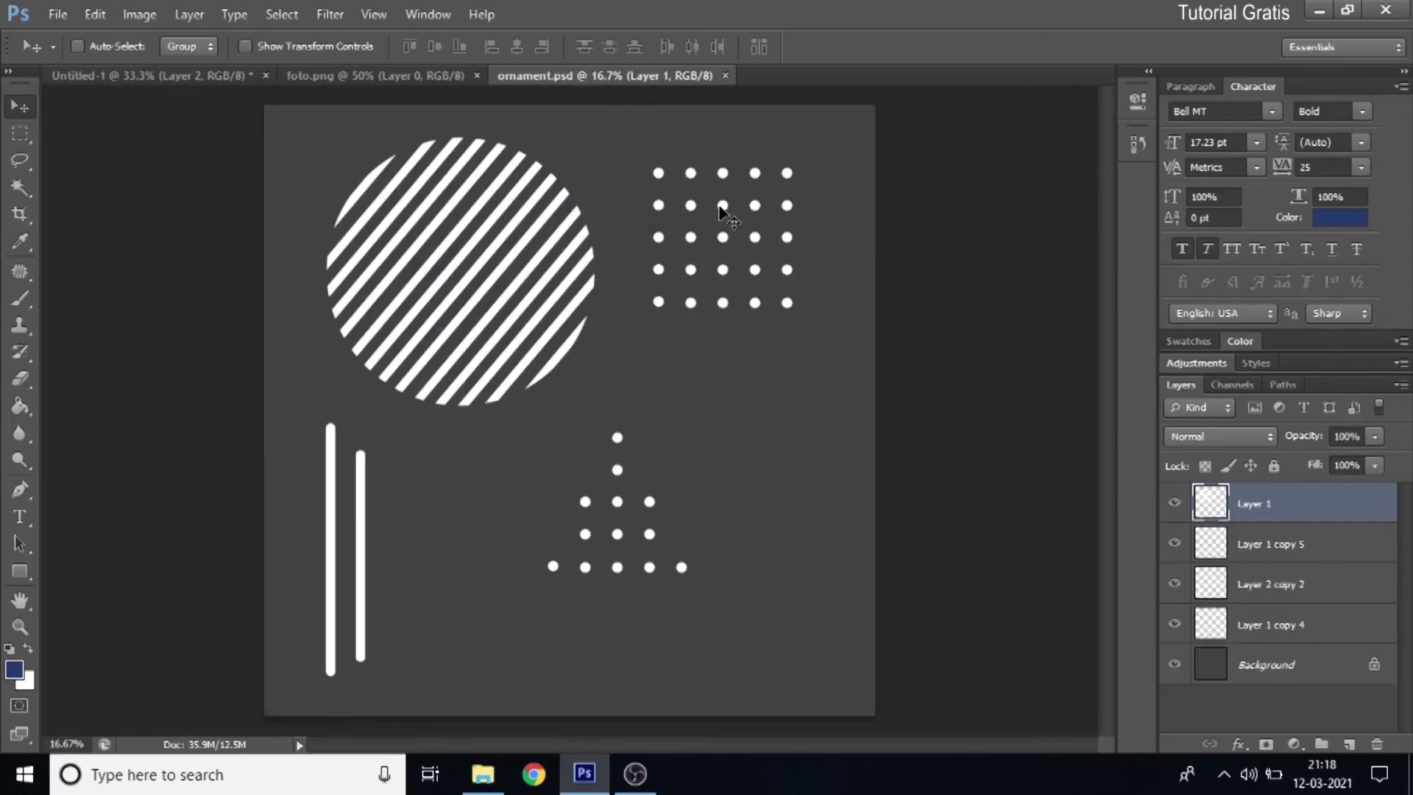
Bring the dot grid into the poster as a smart object, shrunk to a small block at lower left.
right_click(725, 209)
left_click(780, 219)
mouse_move(736, 221)
left_mouse_down()
mouse_move(85, 78)
mouse_move(451, 479)
left_mouse_up()
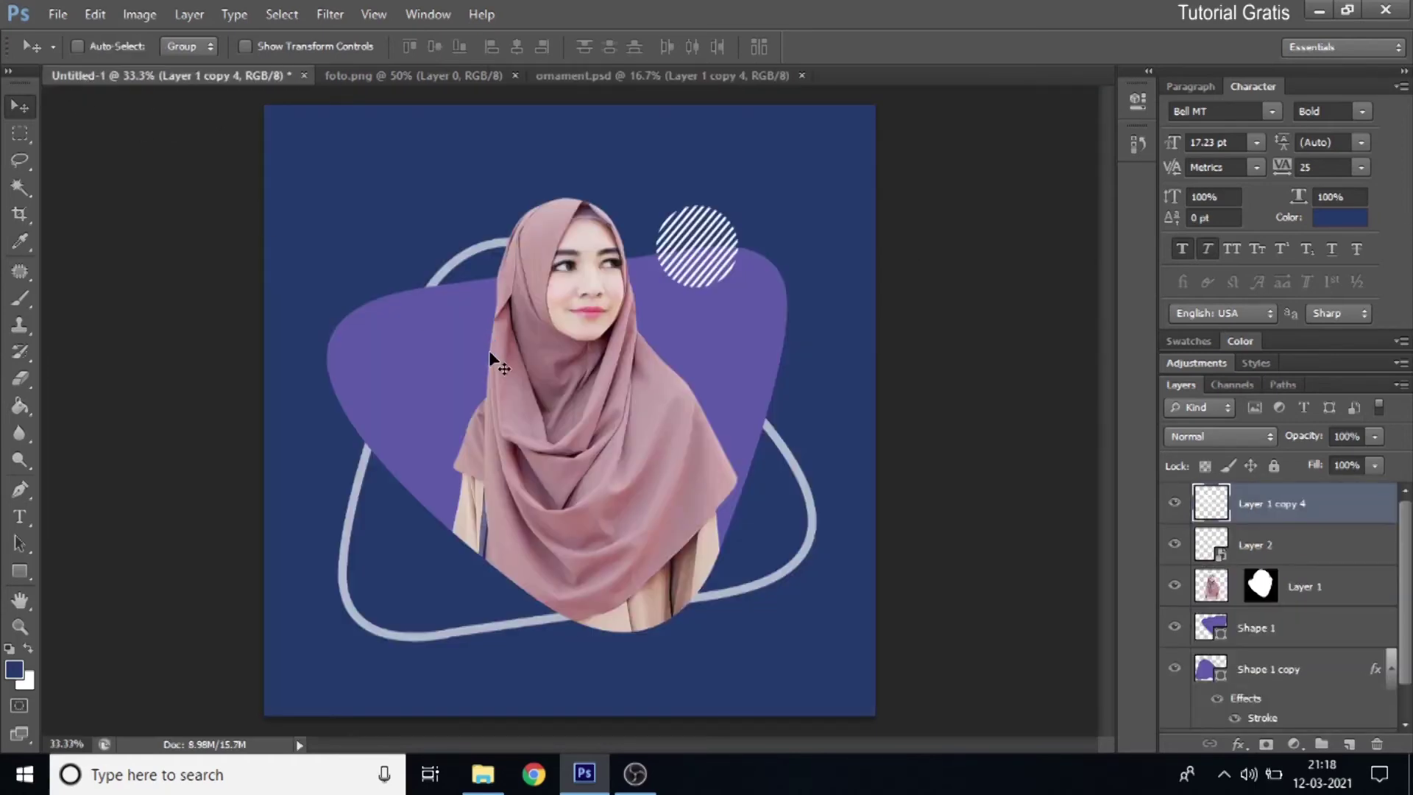
right_click(1325, 504)
left_click(1251, 165)
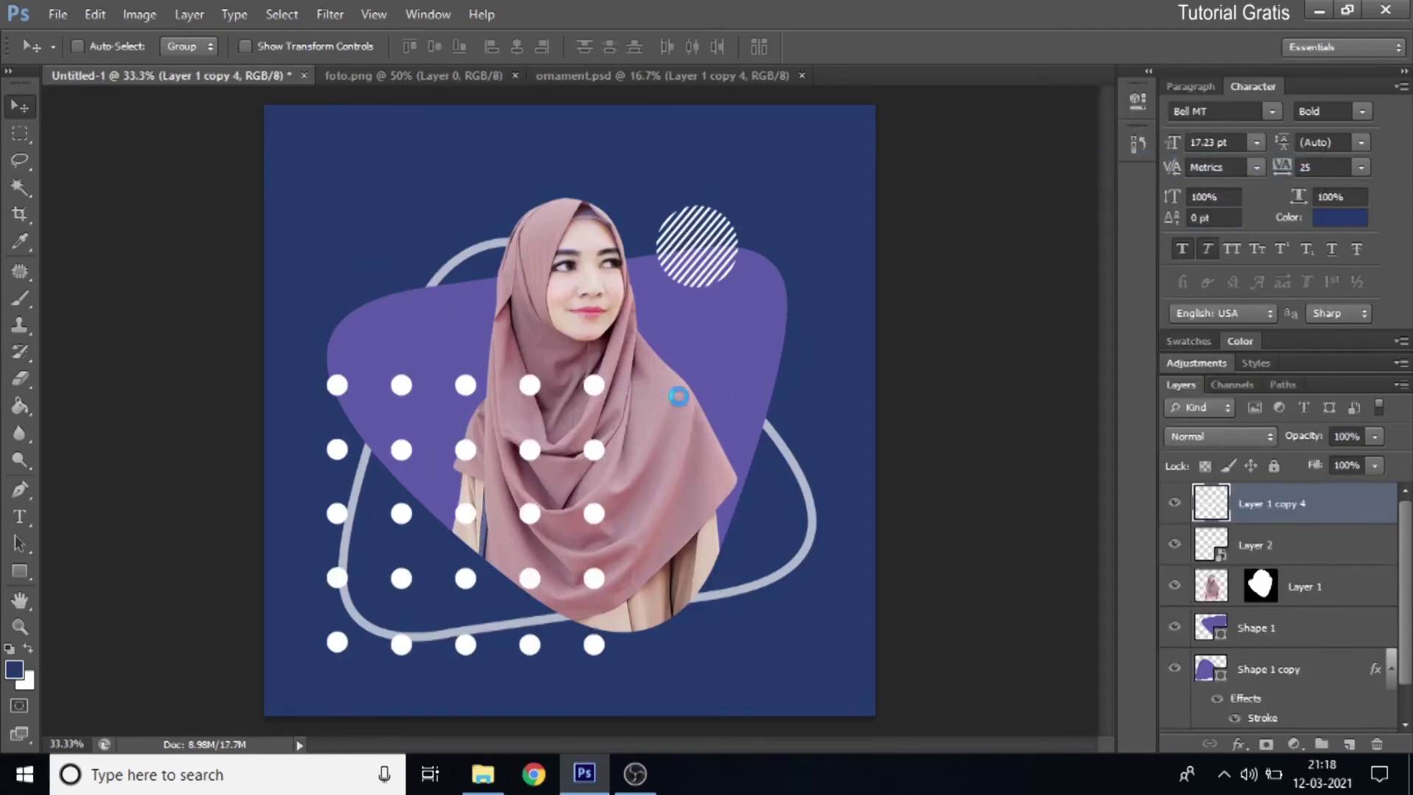
key("ctrl+t")
left_click_drag(594, 374, 421, 557)
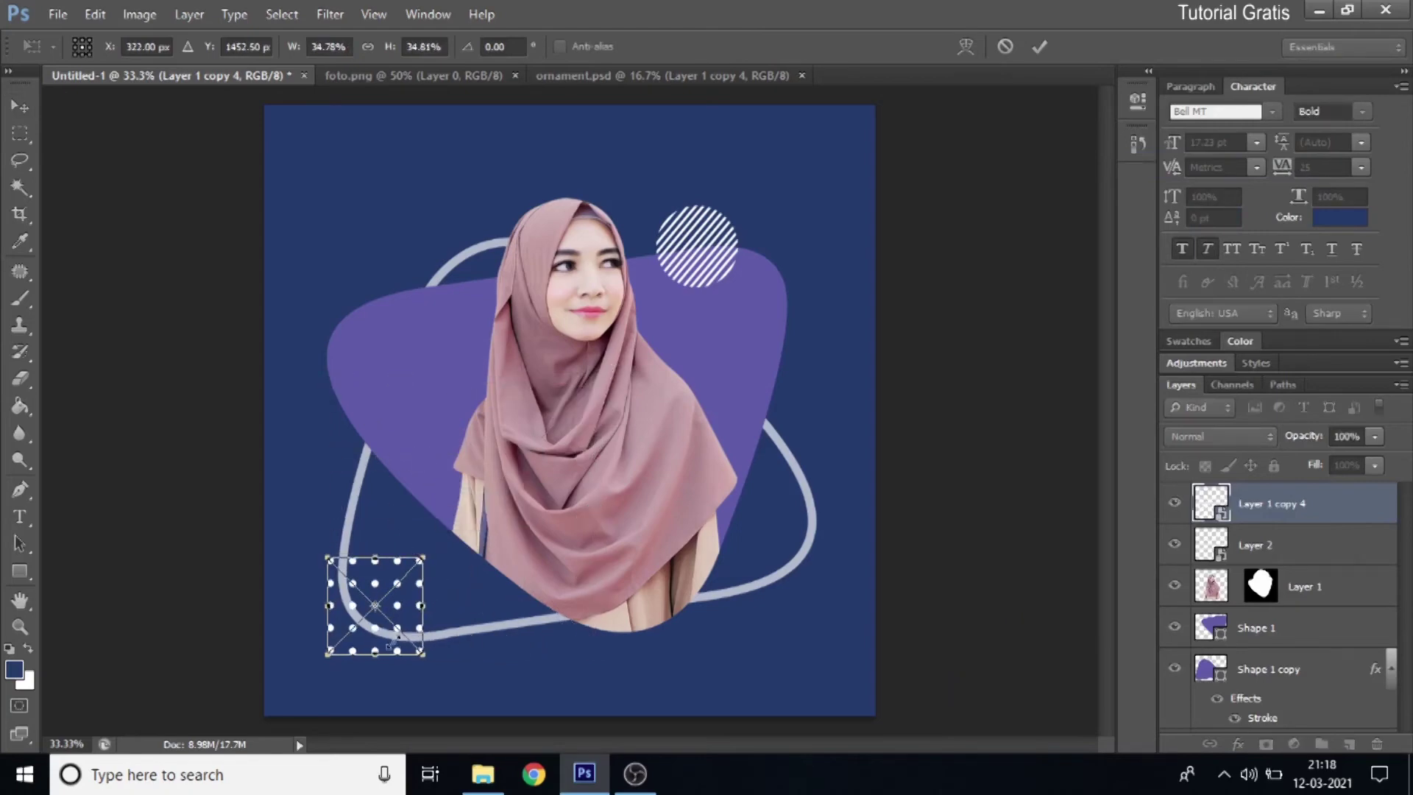
mouse_move(417, 648)
left_mouse_down()
mouse_move(398, 568)
mouse_move(383, 573)
left_mouse_up()
mouse_move(409, 509)
left_mouse_down()
mouse_move(388, 543)
mouse_move(396, 532)
left_mouse_up()
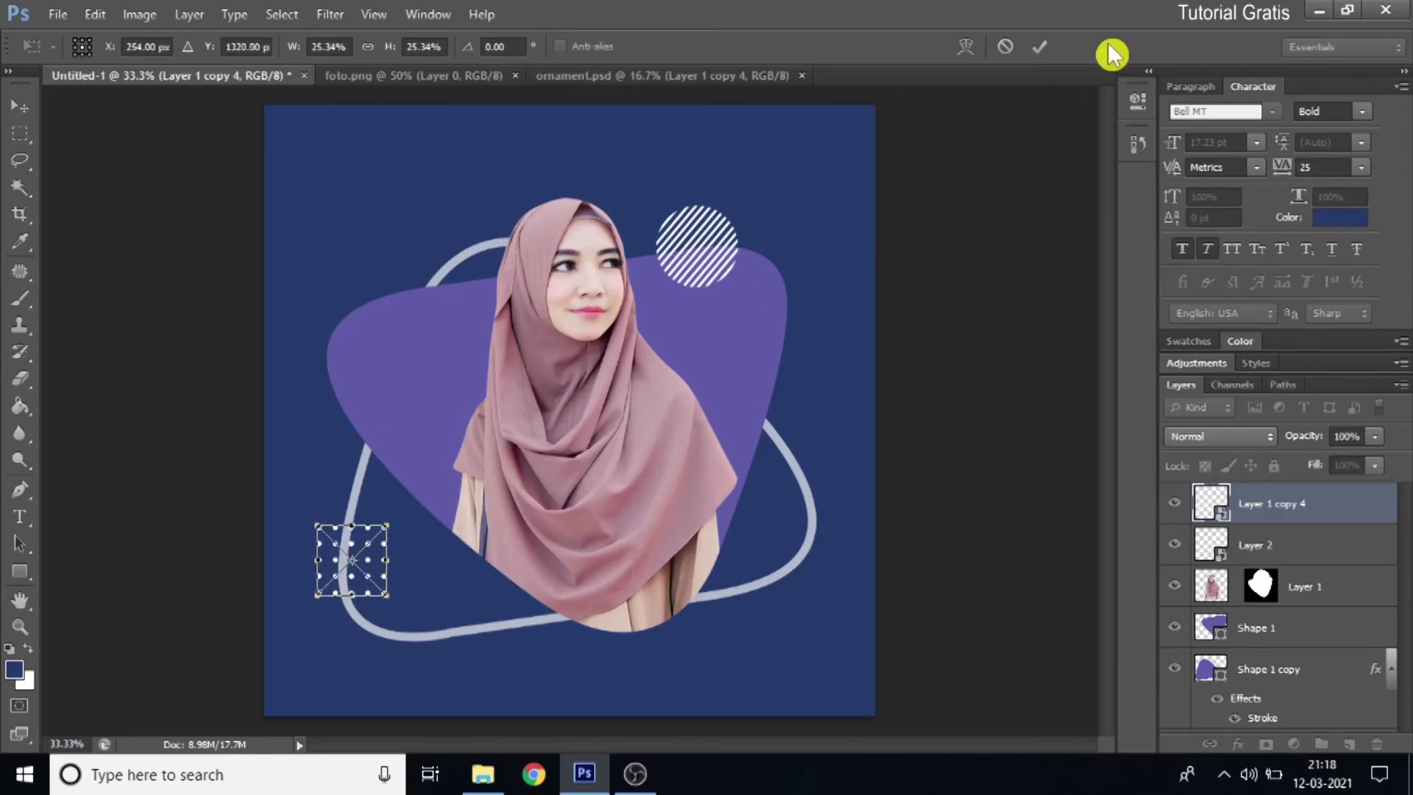
left_click(1039, 44)
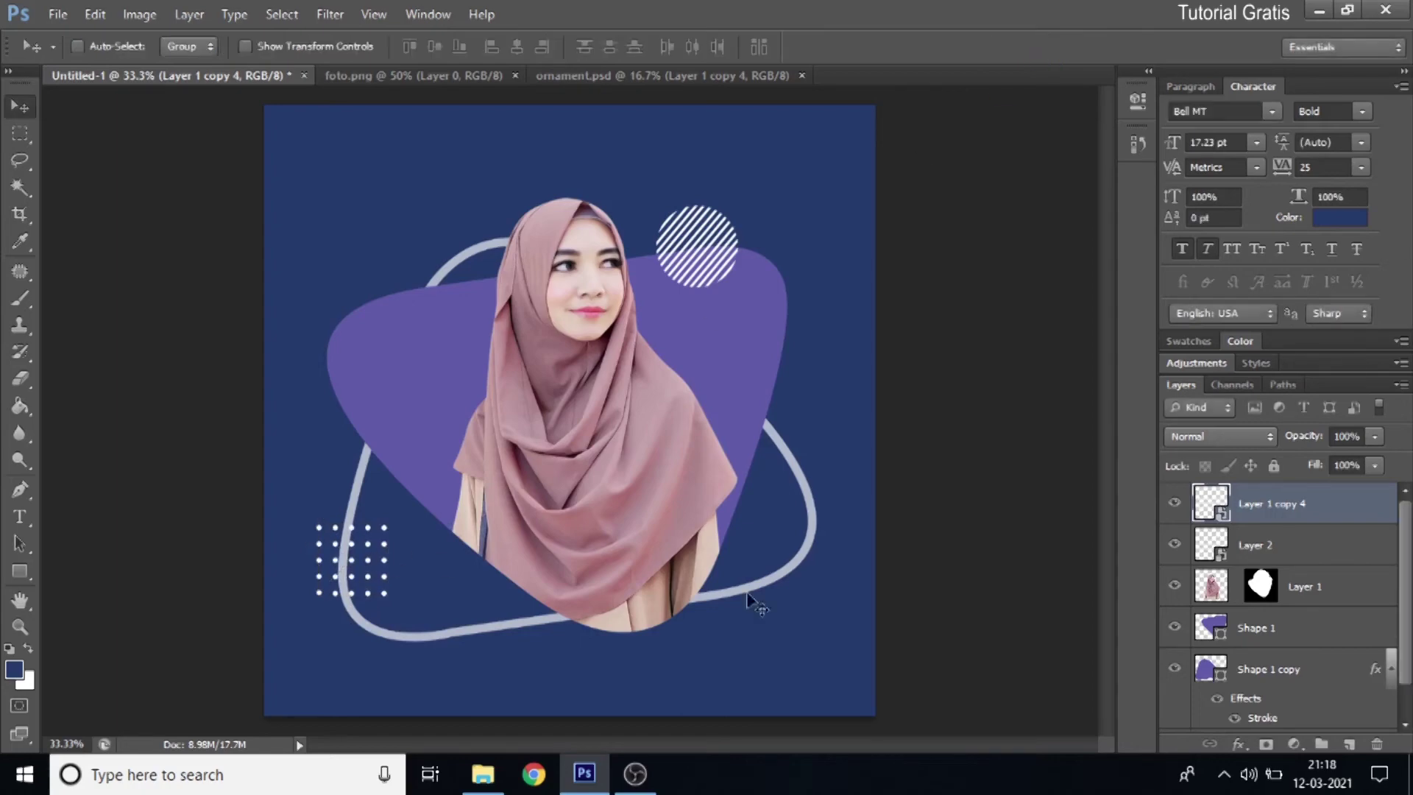
Duplicate the small dot grid layer and place the copy on the triangle's right side.
right_click(1314, 517)
left_click(1162, 70)
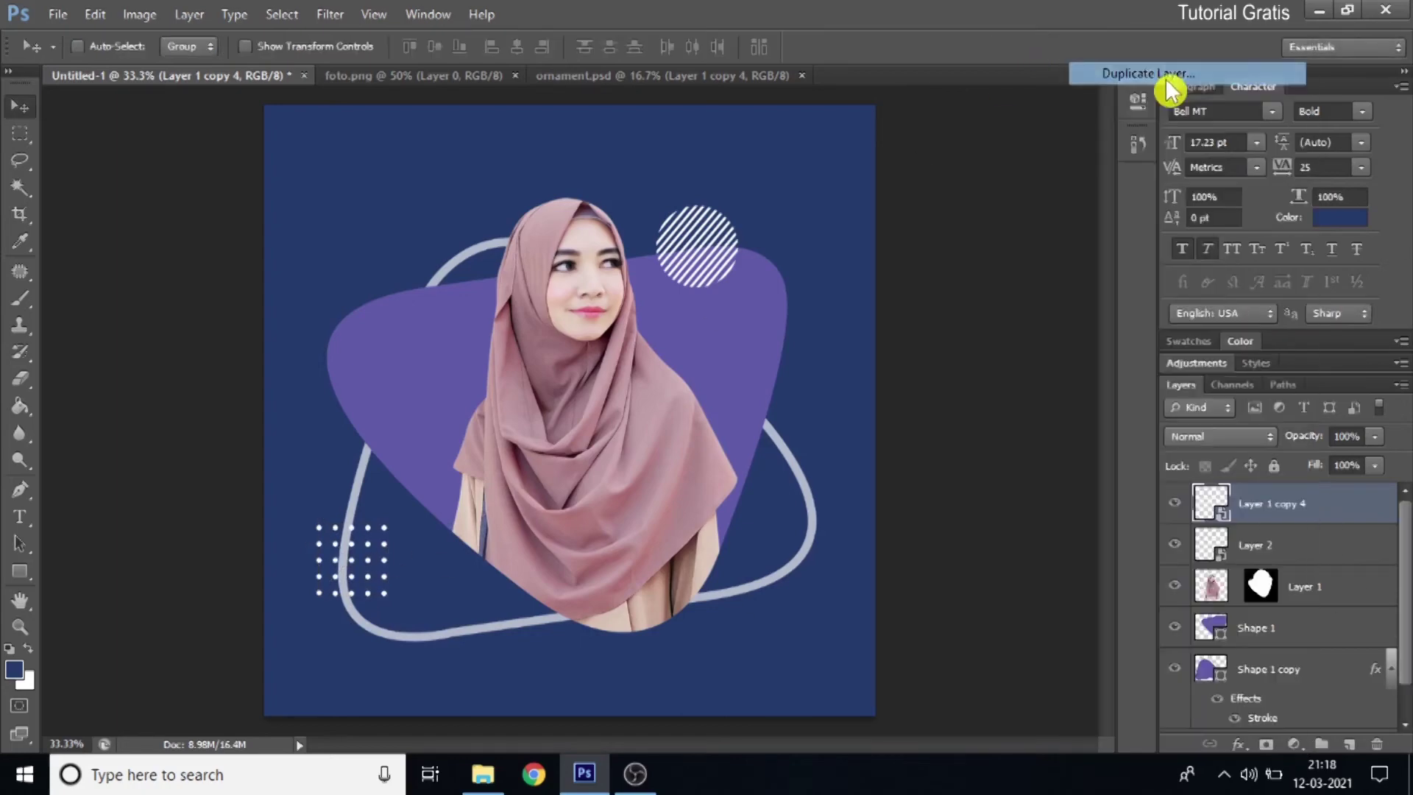
left_click(886, 233)
mouse_move(380, 574)
left_mouse_down()
mouse_move(815, 503)
mouse_move(815, 490)
left_mouse_up()
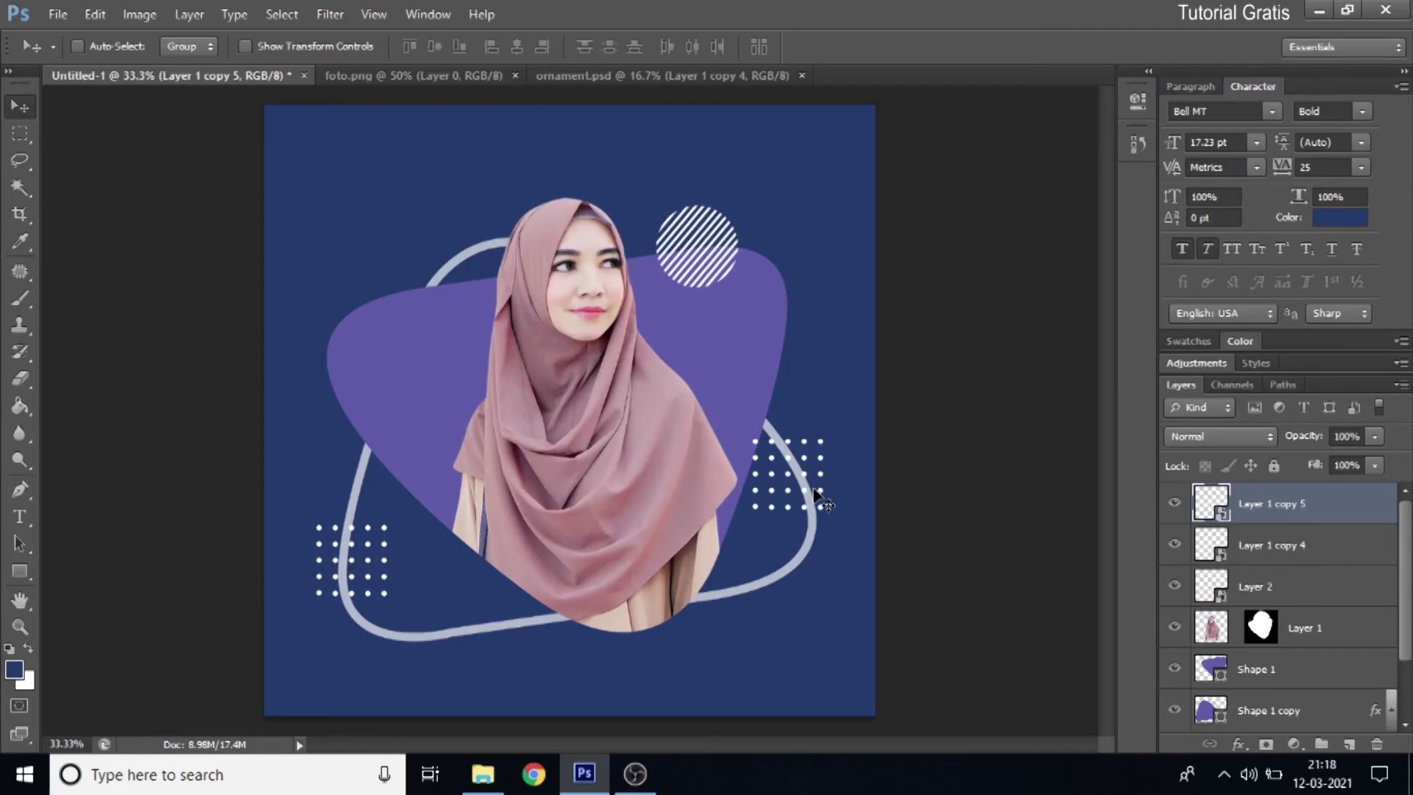
left_click(22, 575)
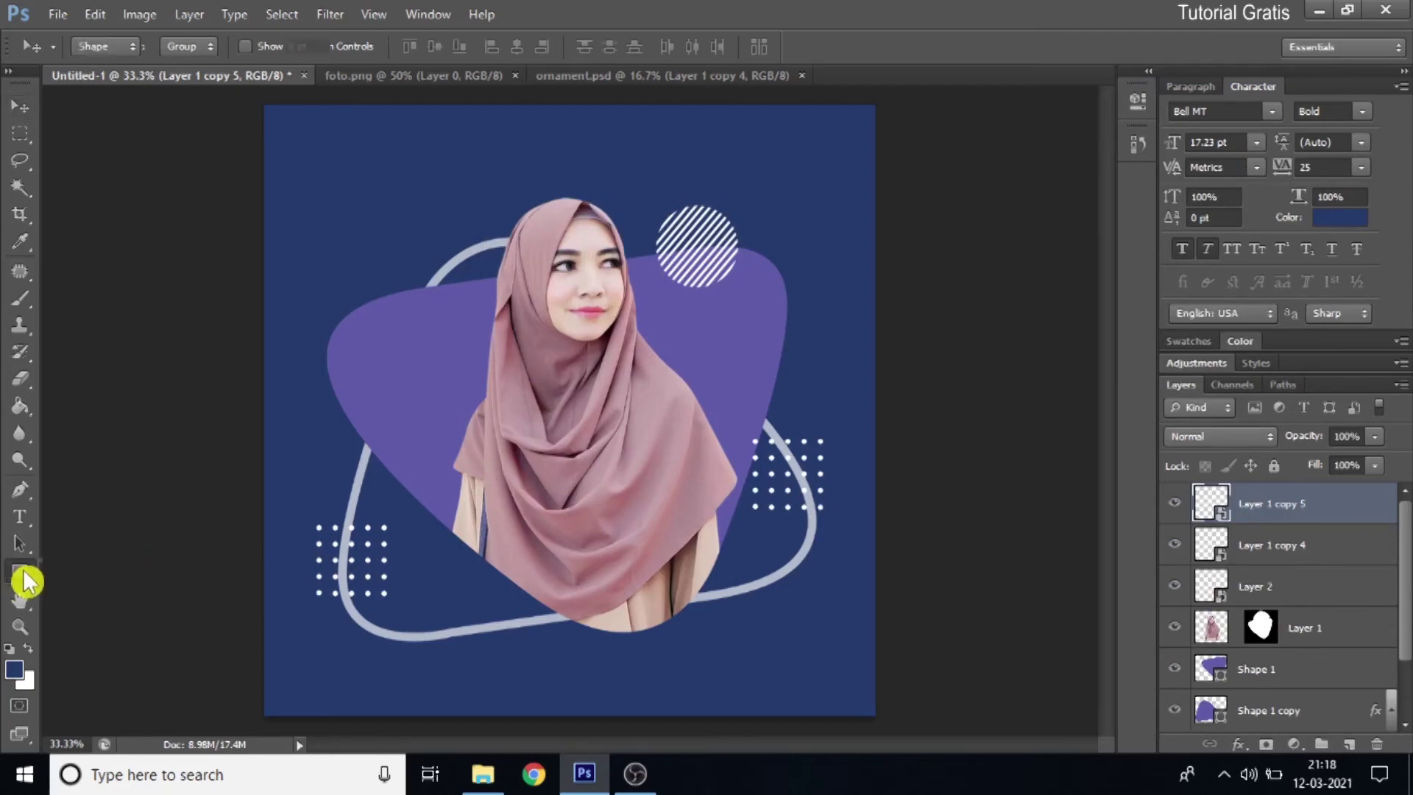
Draw a white-filled rectangle across the lower part of the portrait.
left_click(27, 581)
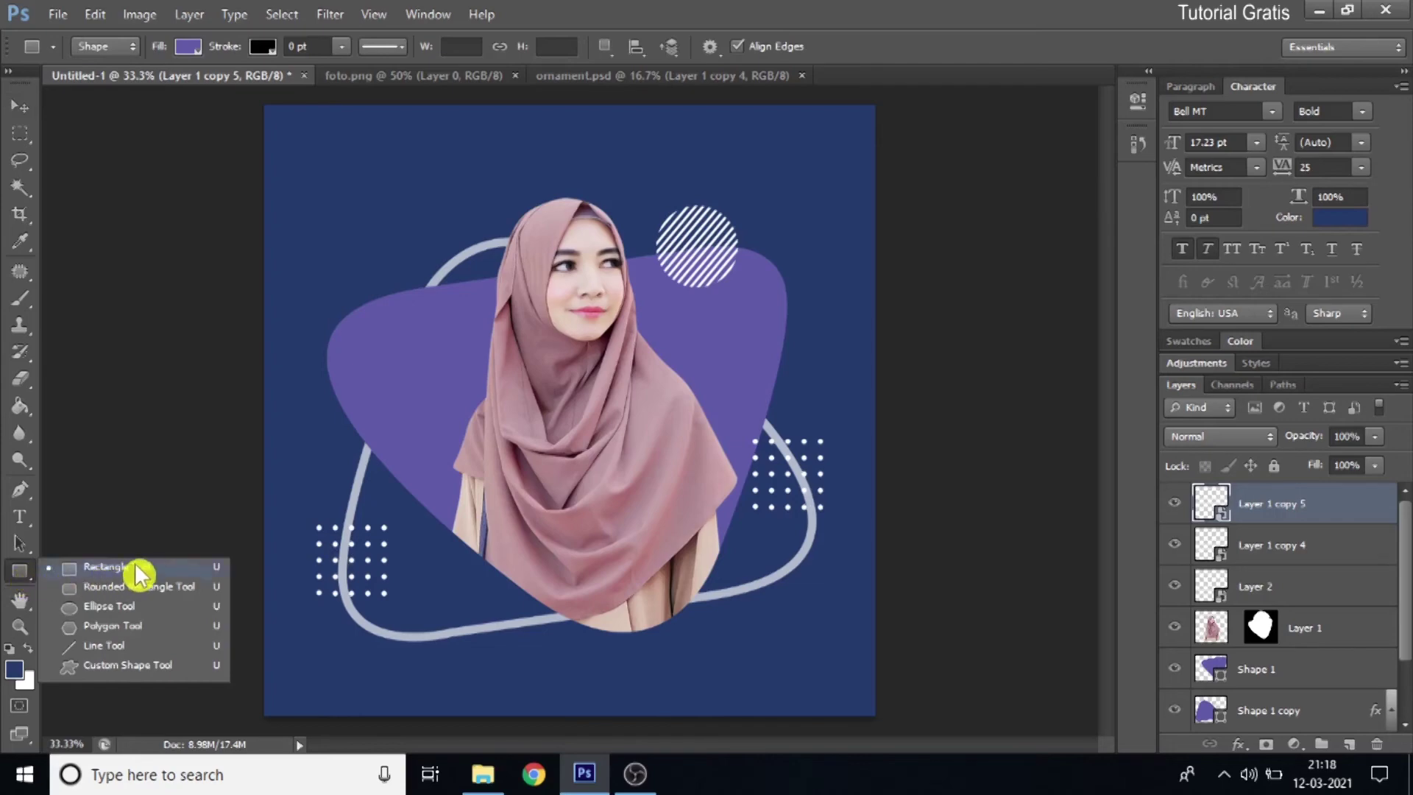
left_click(136, 567)
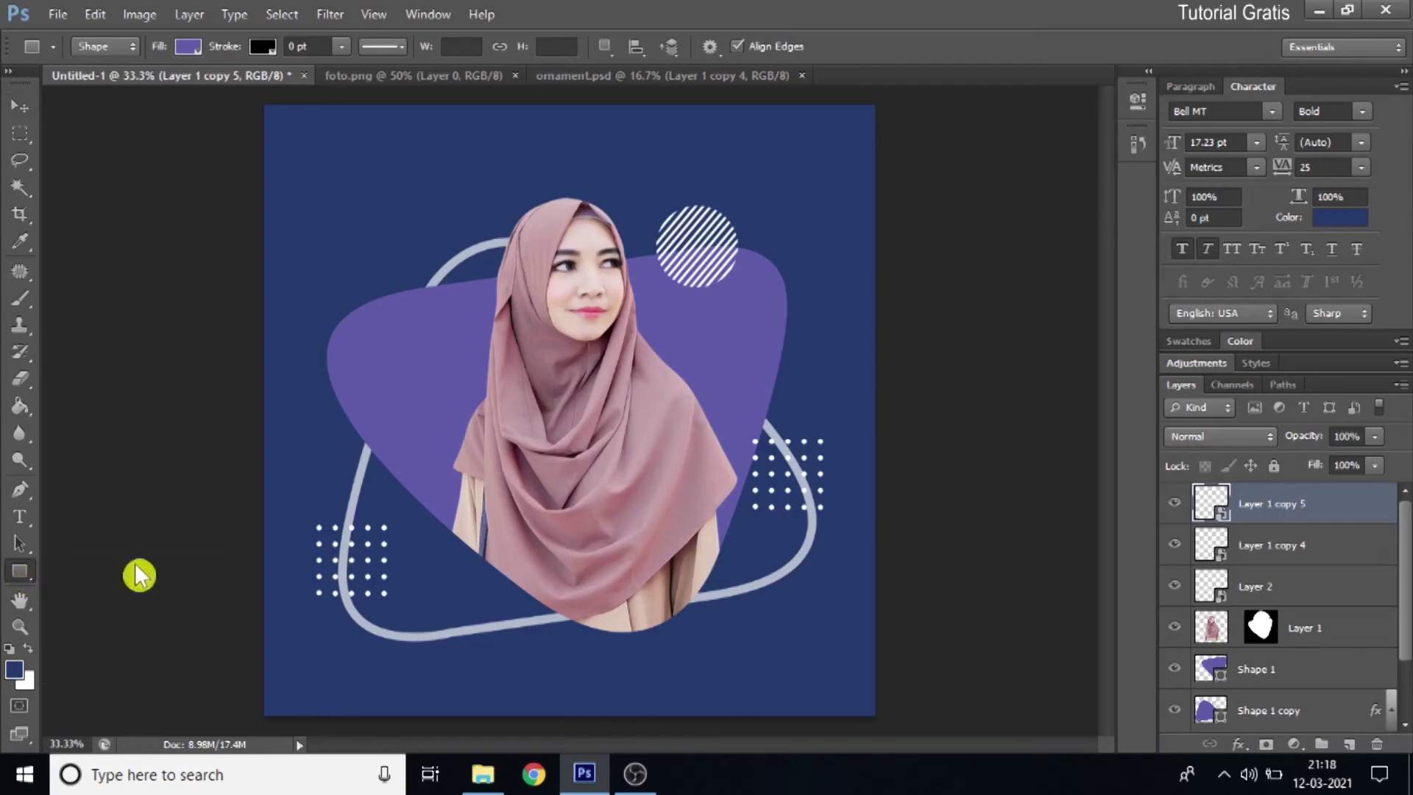
left_click(188, 47)
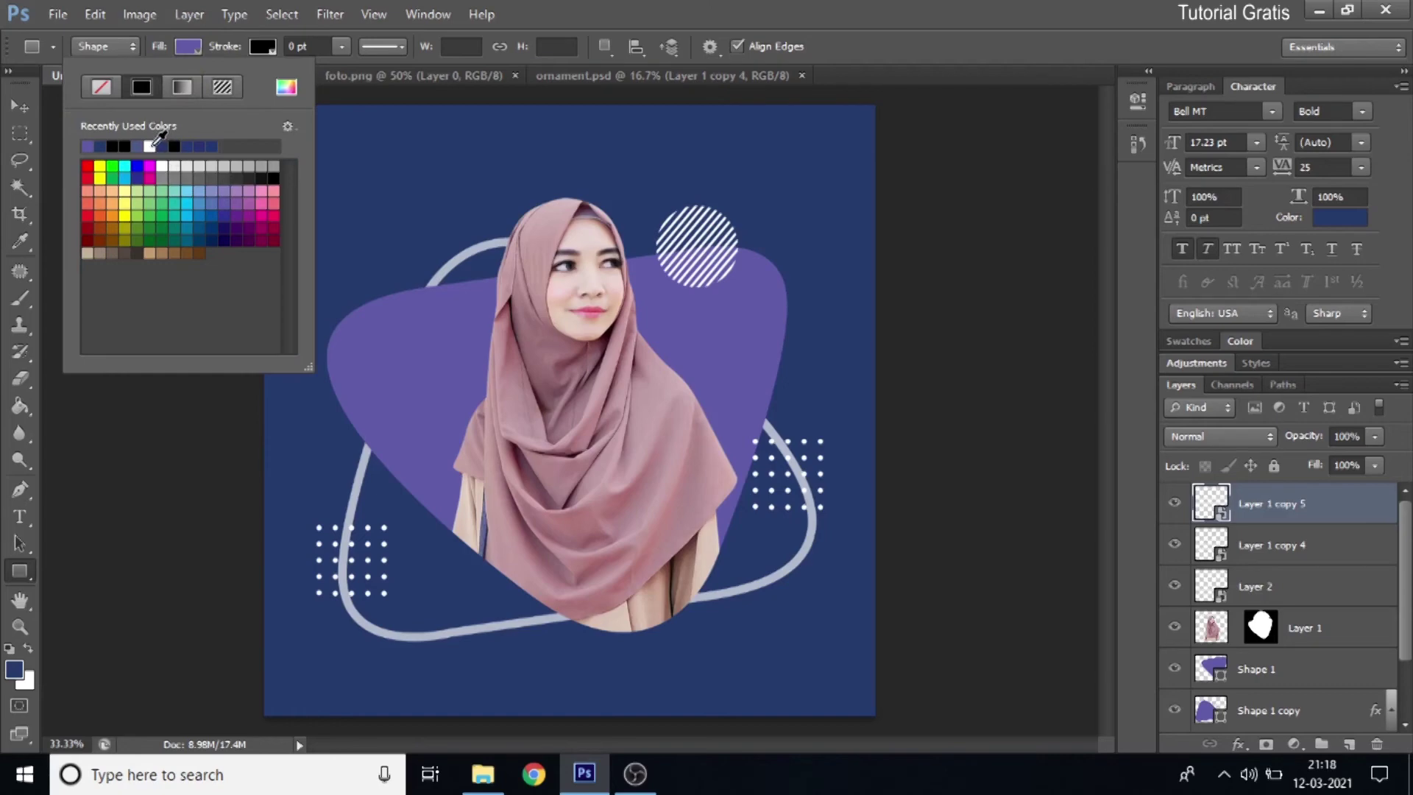
left_click(151, 146)
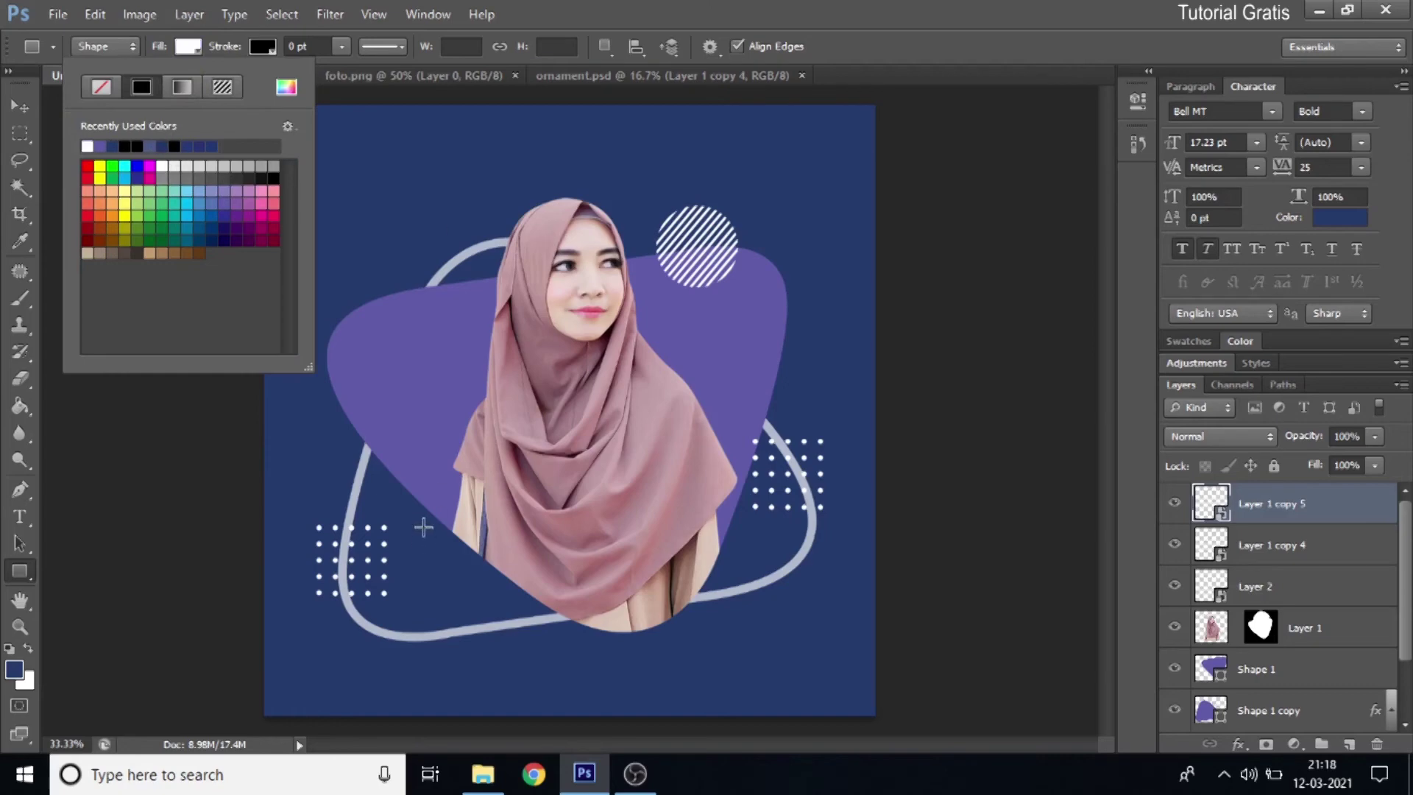
left_click_drag(423, 527, 751, 614)
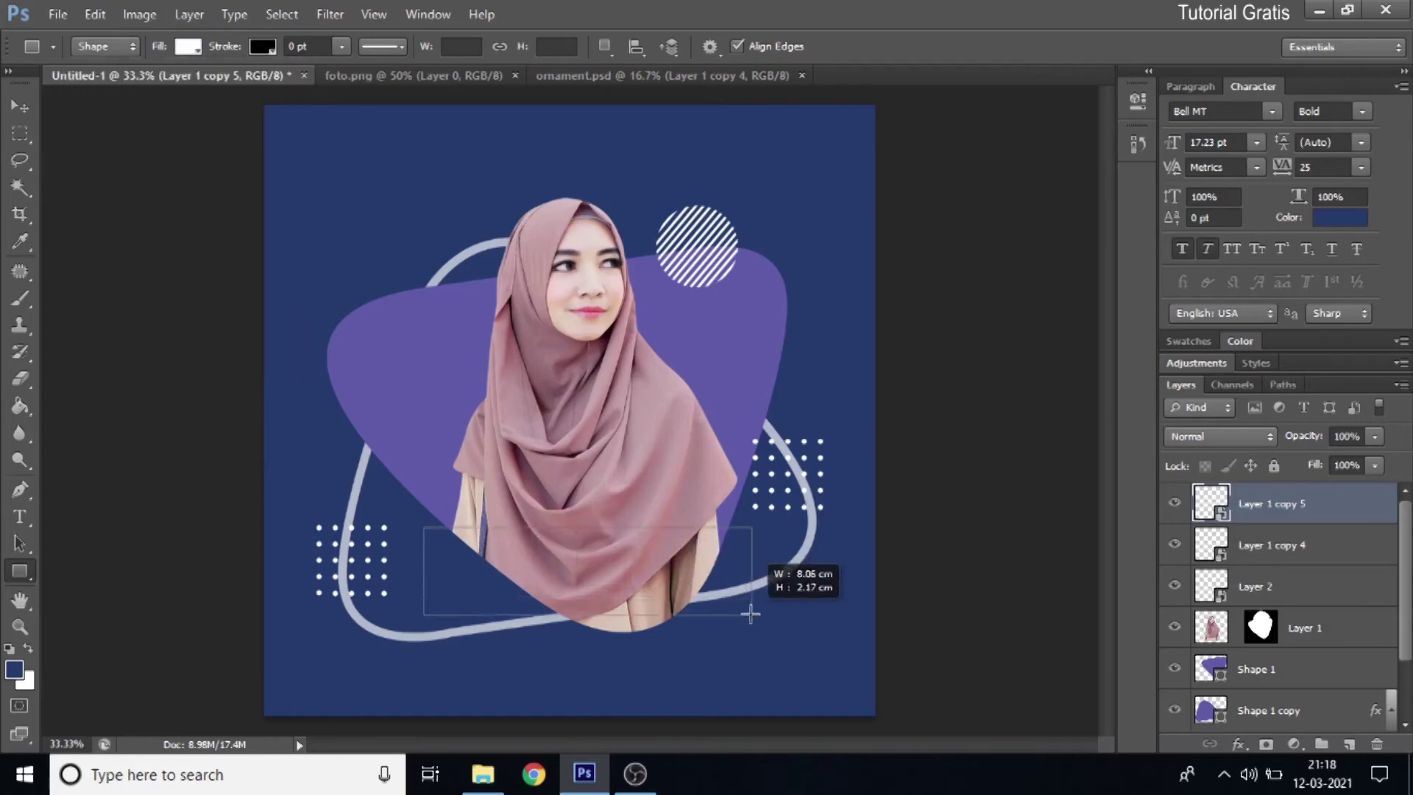
left_click_drag(751, 614, 752, 607)
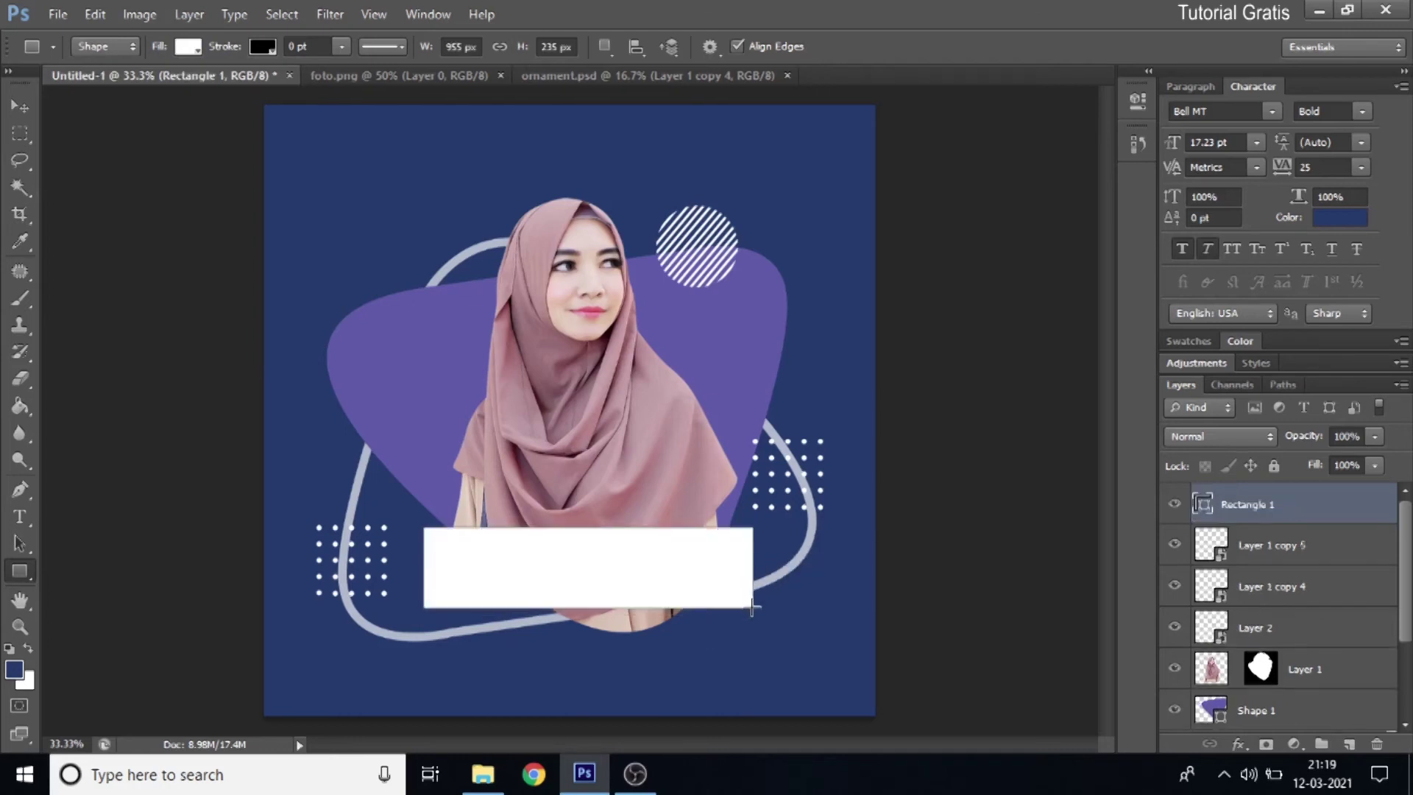
Skew the white rectangle's top edge to the right into a slanted banner.
left_click(19, 111)
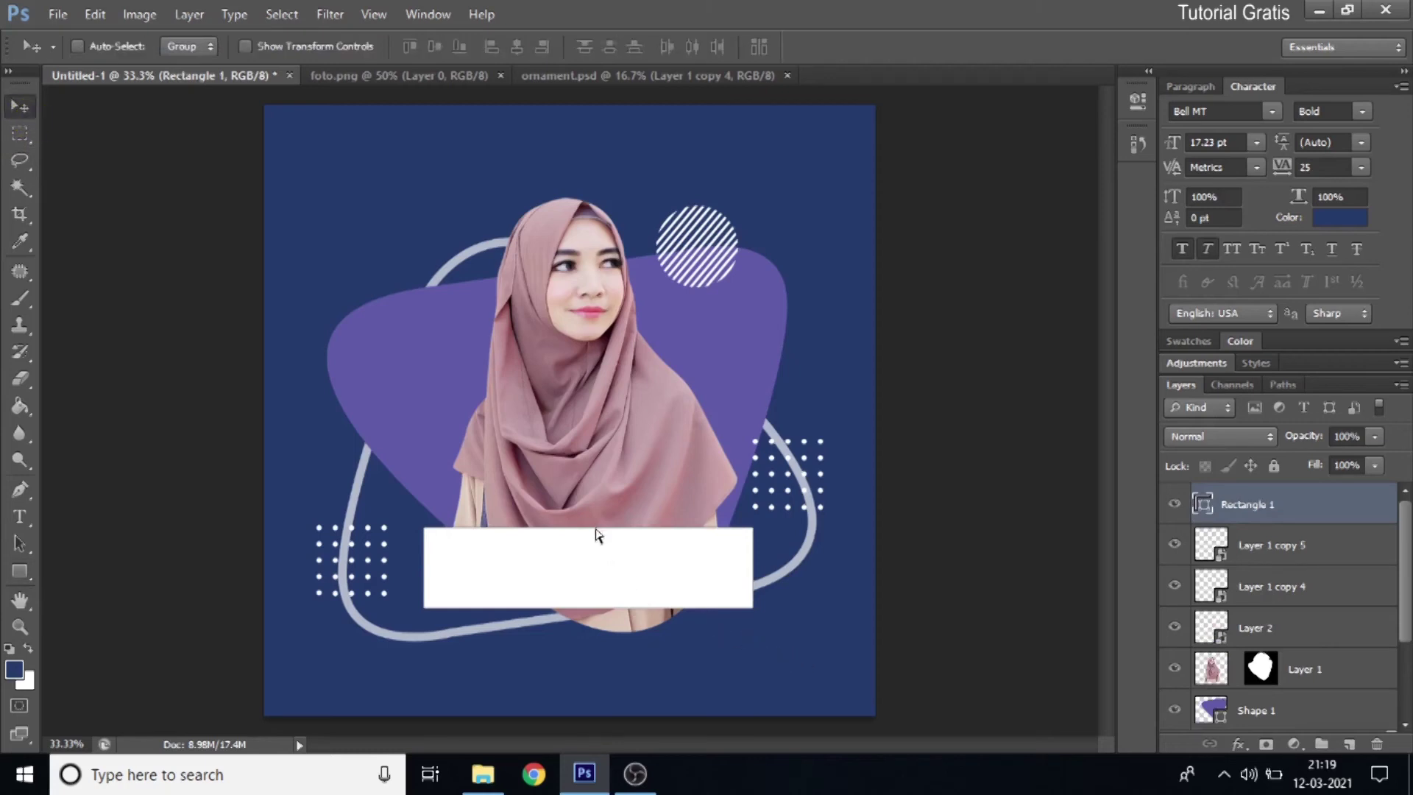
key("ctrl")
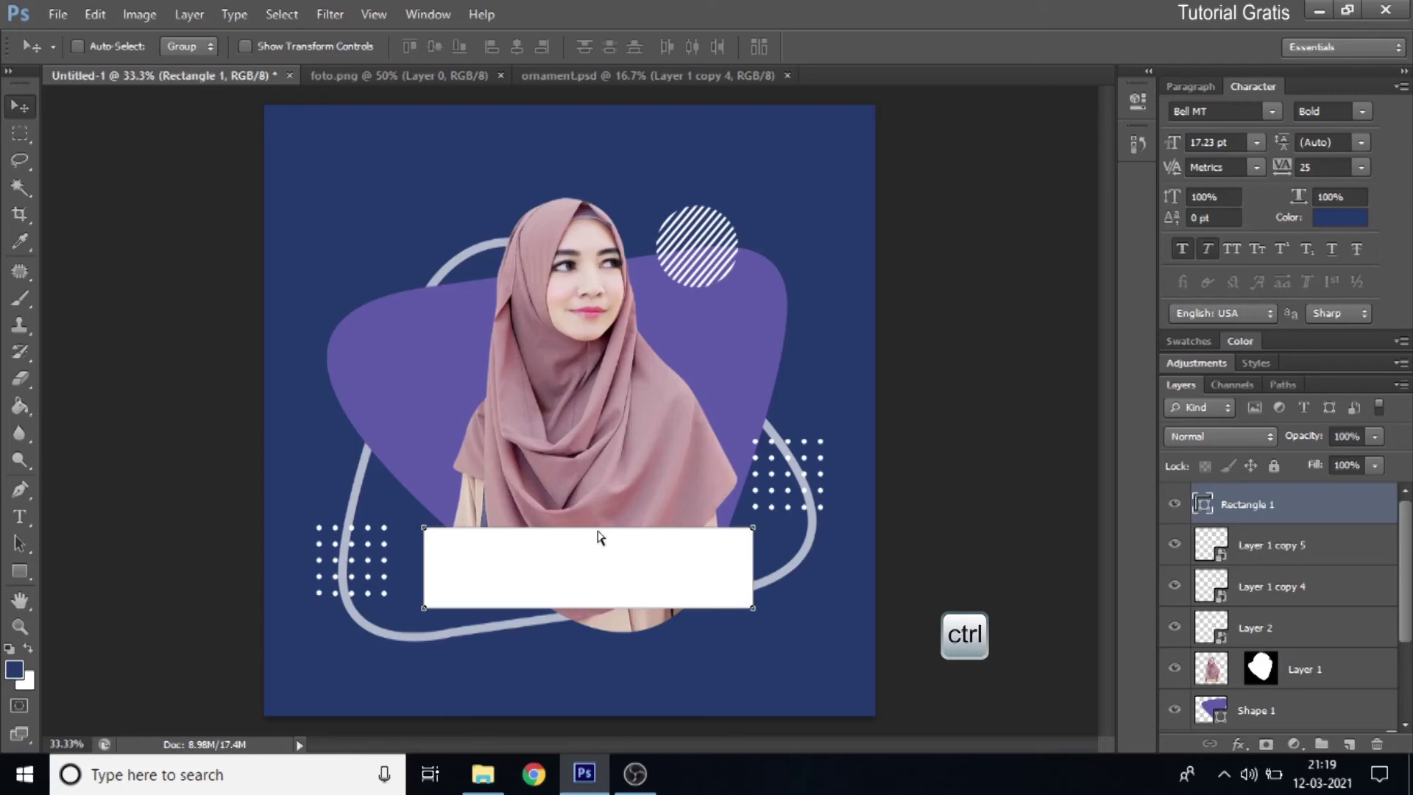
left_click_drag(600, 538, 633, 535)
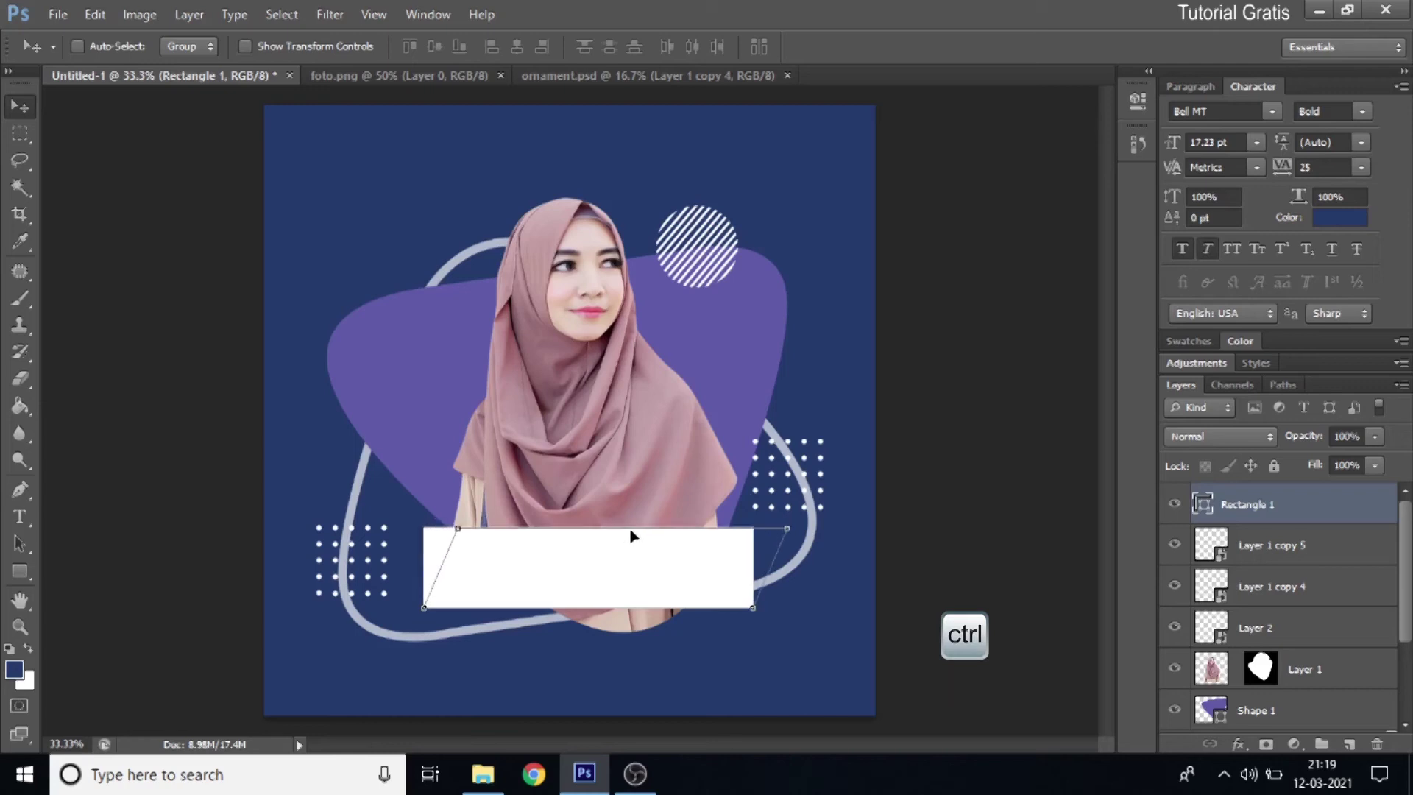
left_click_drag(632, 535, 633, 539)
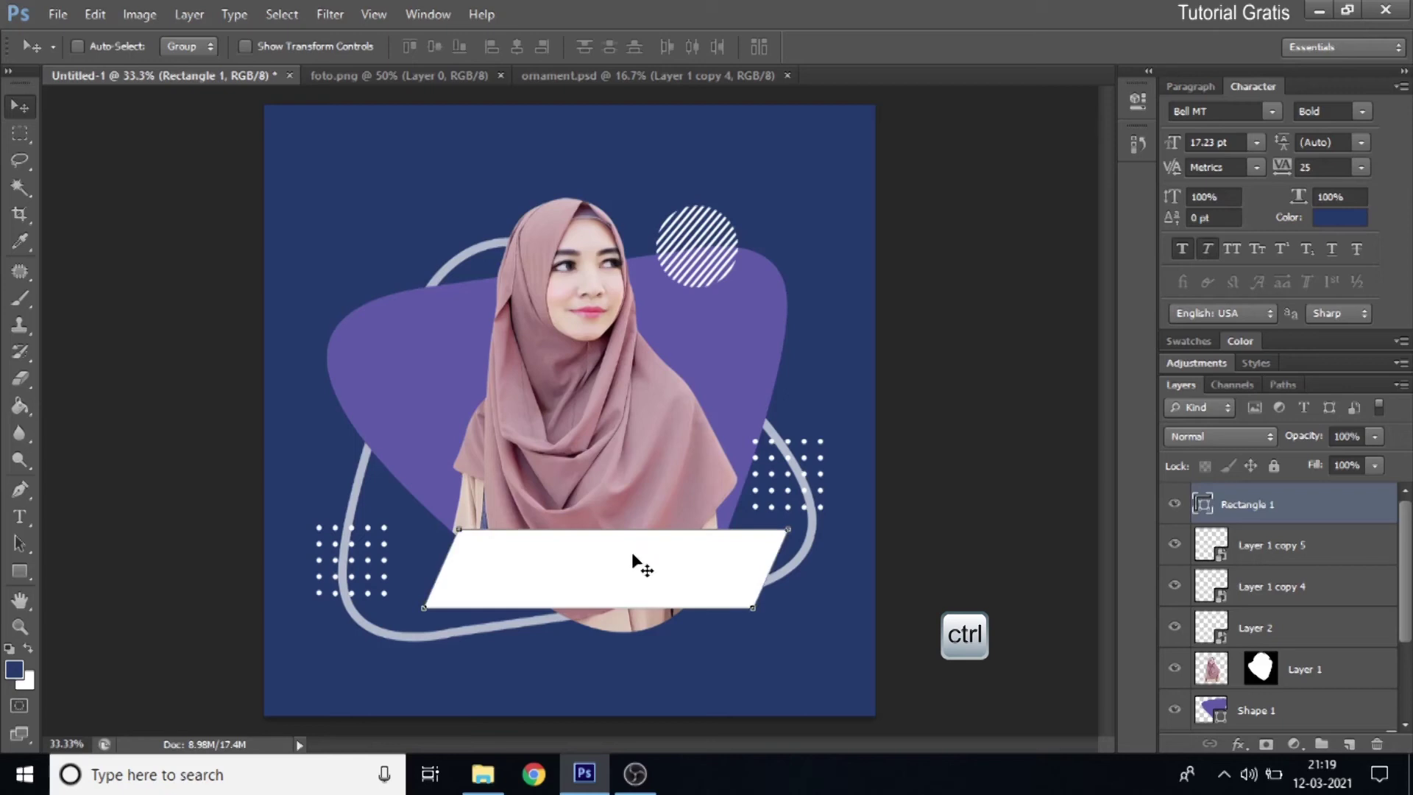
left_click_drag(632, 552, 628, 561)
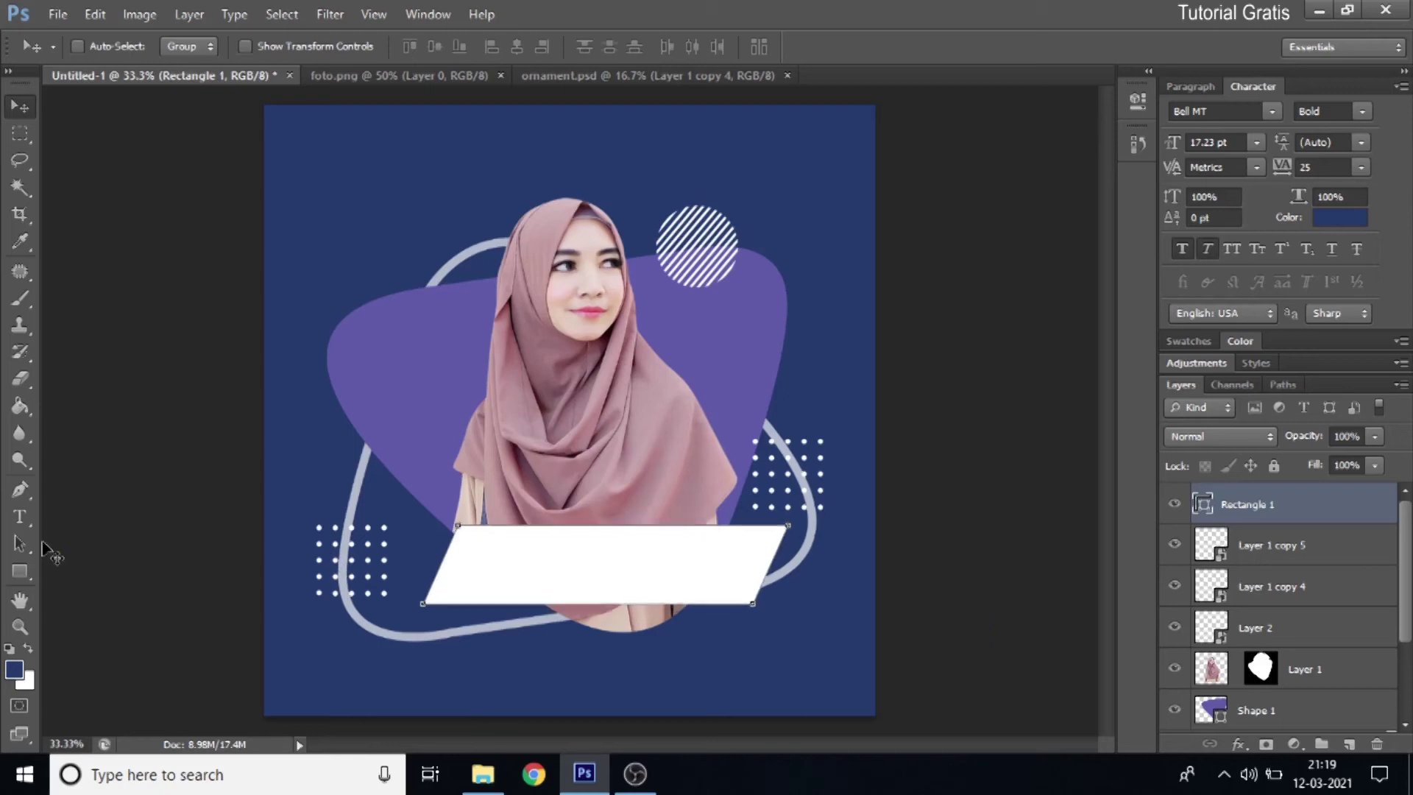
left_click(21, 519)
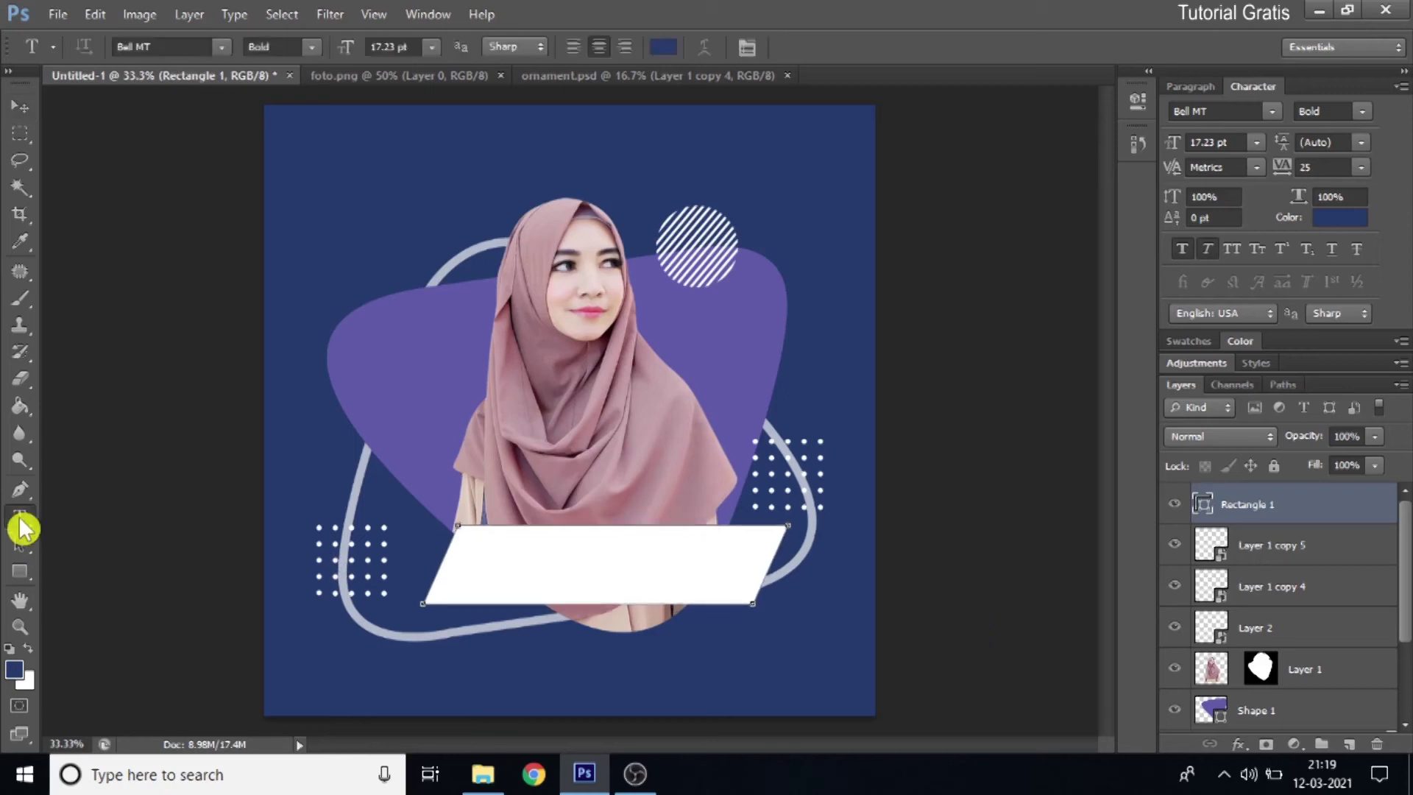
Add black 'YOUR TEXT' title, enlarged to fill the white banner and centred on it.
left_click(665, 50)
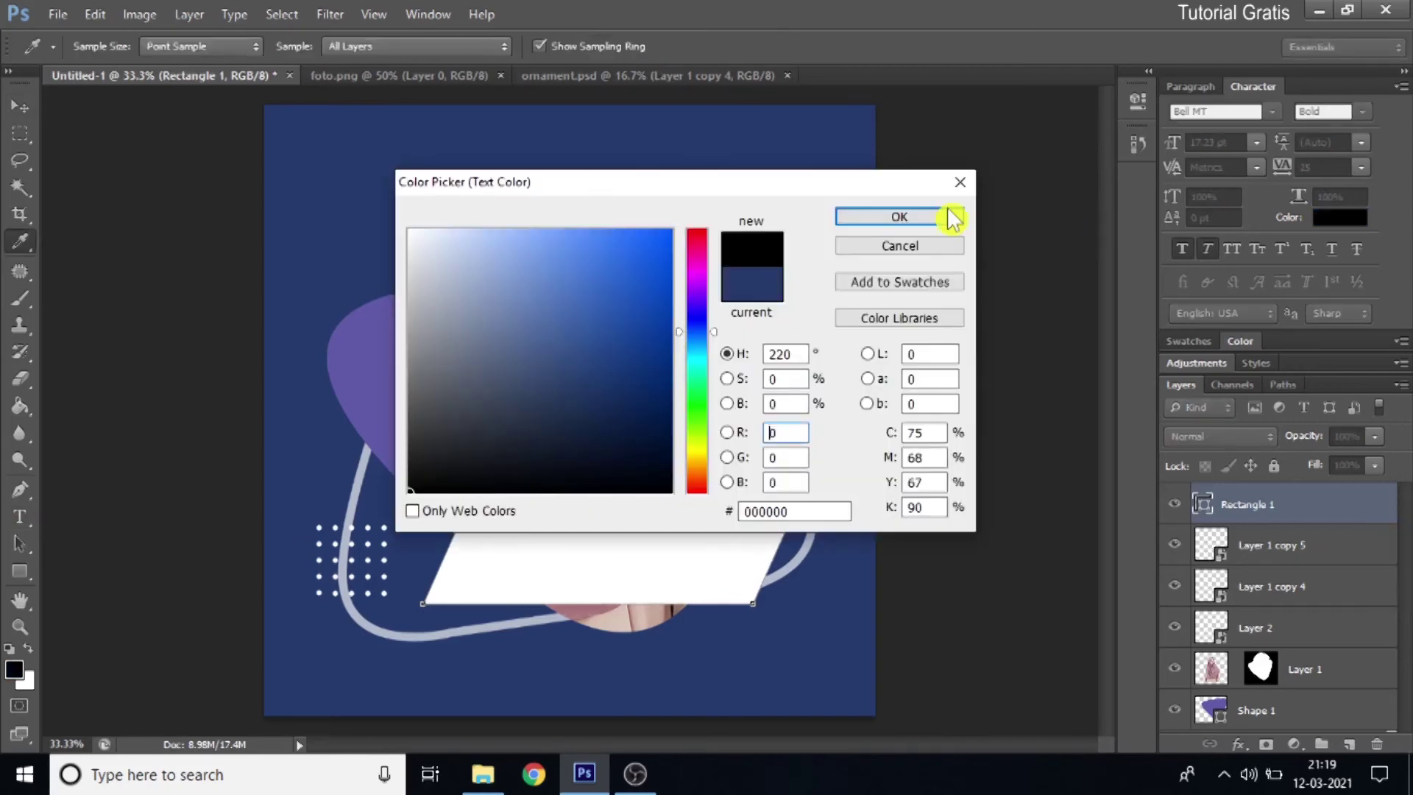
left_click(900, 217)
left_click(545, 651)
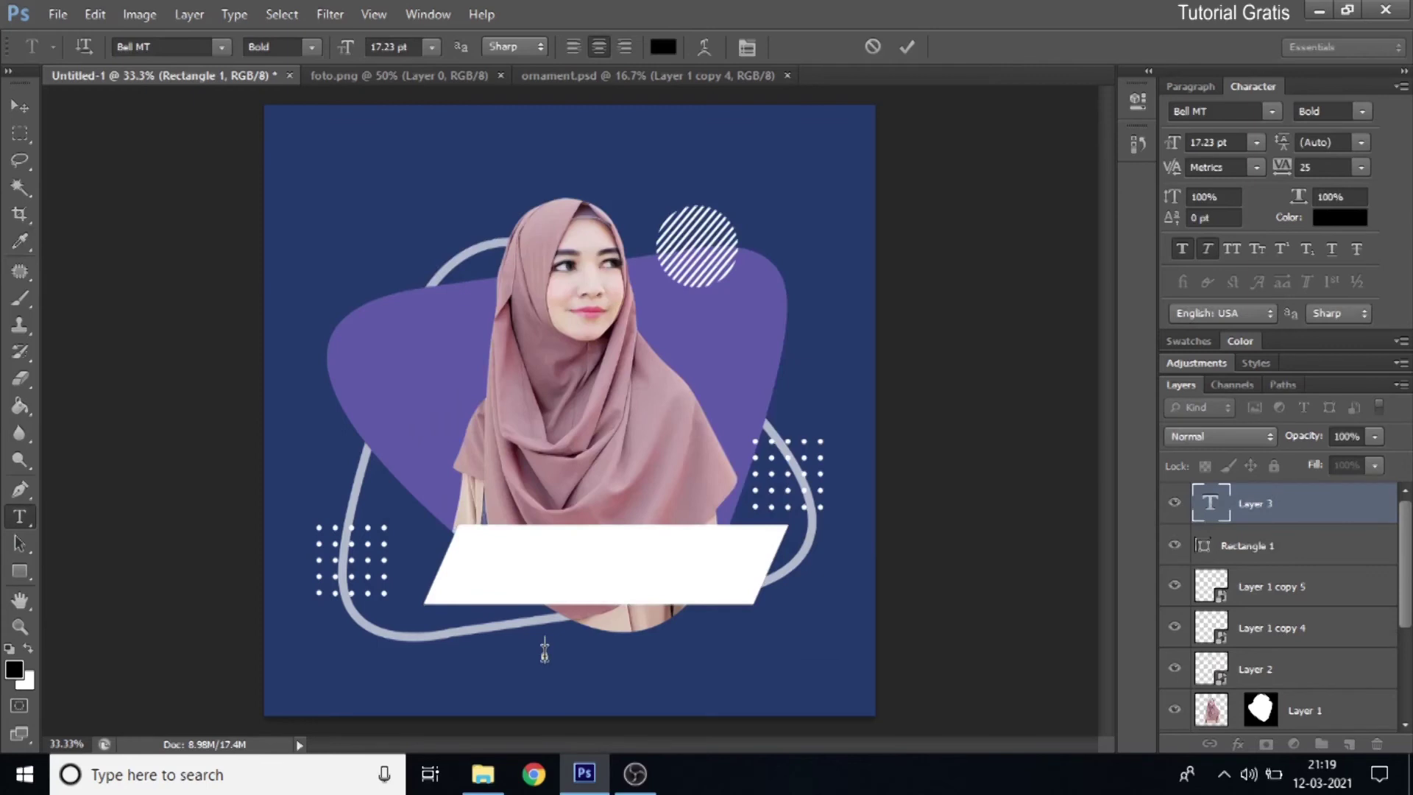
type("YOUR TE")
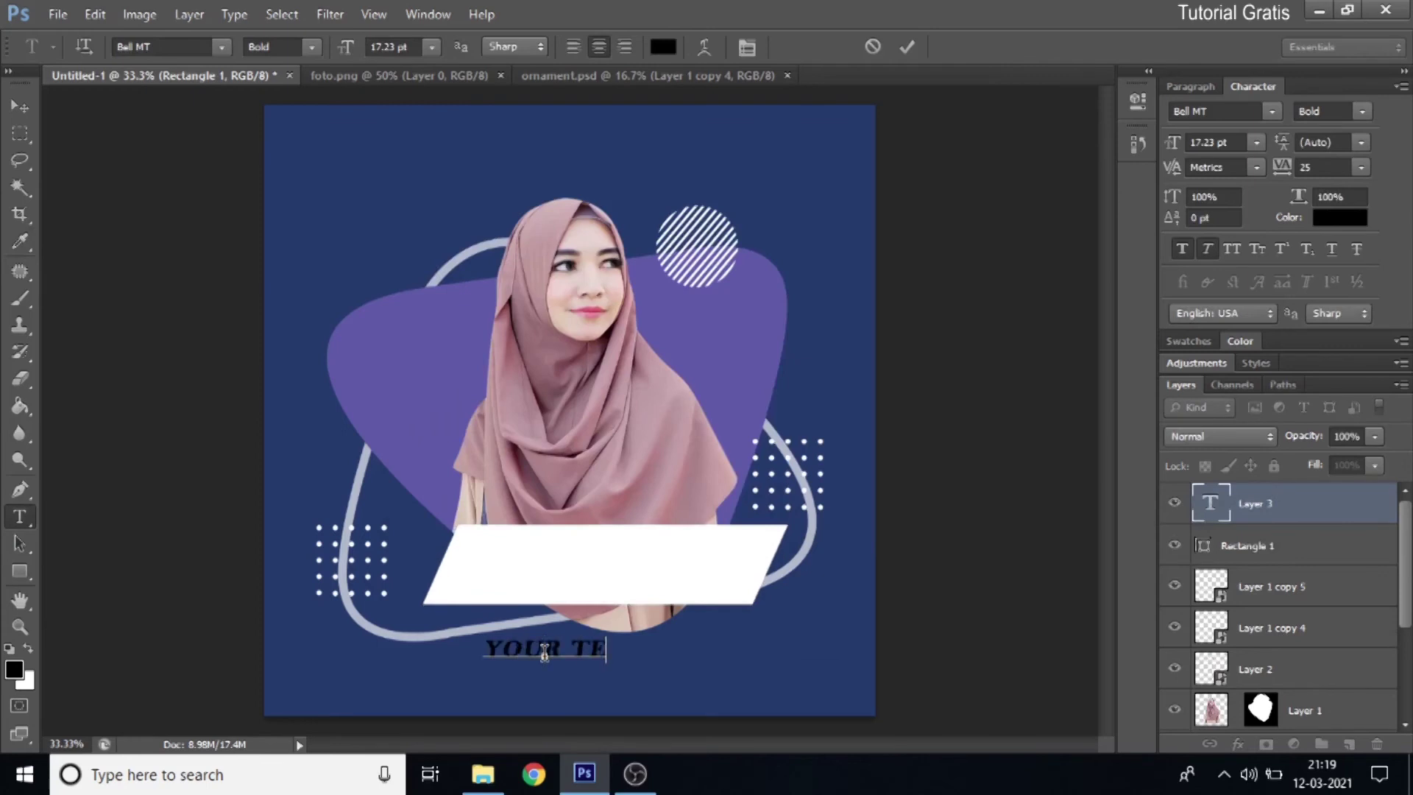
type("XT")
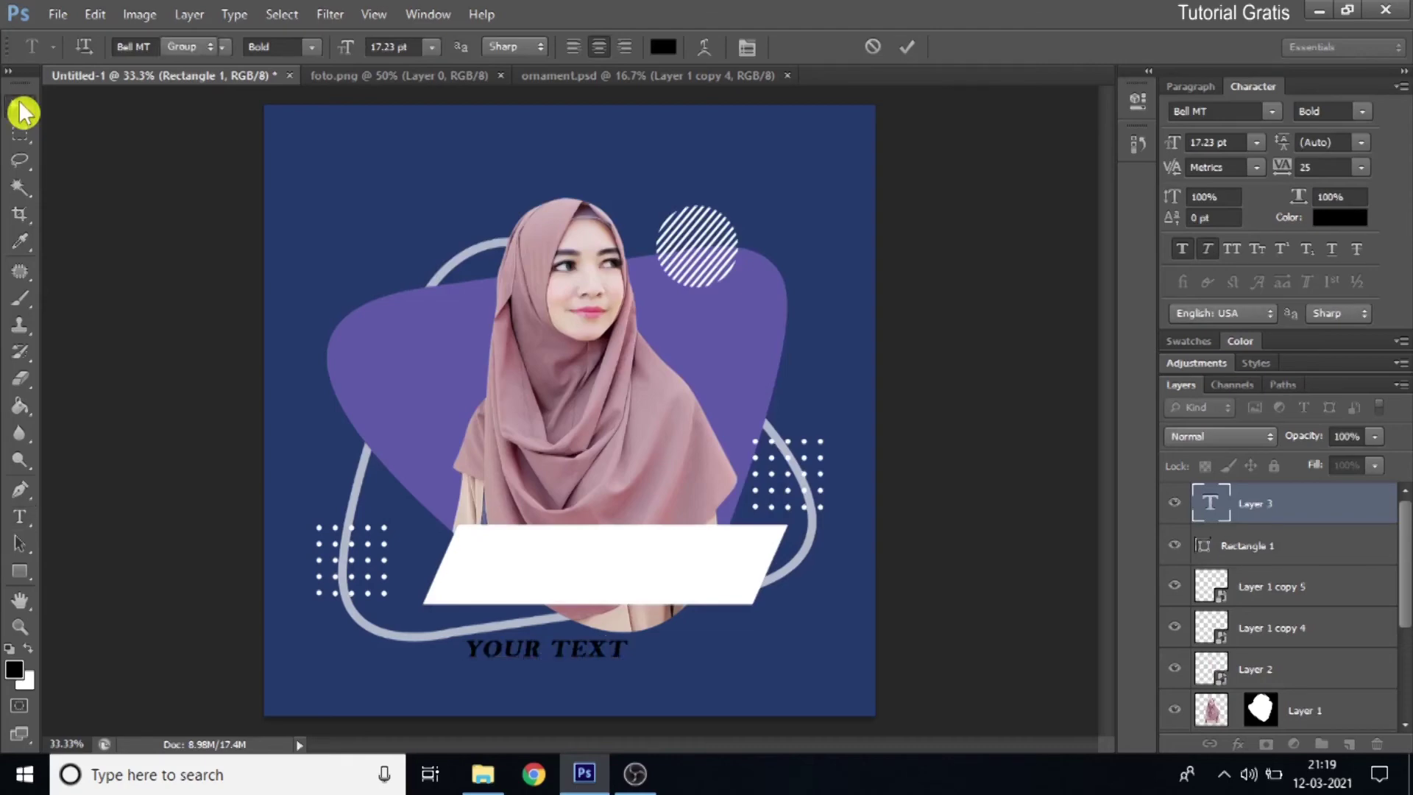
left_click(20, 108)
left_click_drag(550, 628, 560, 579)
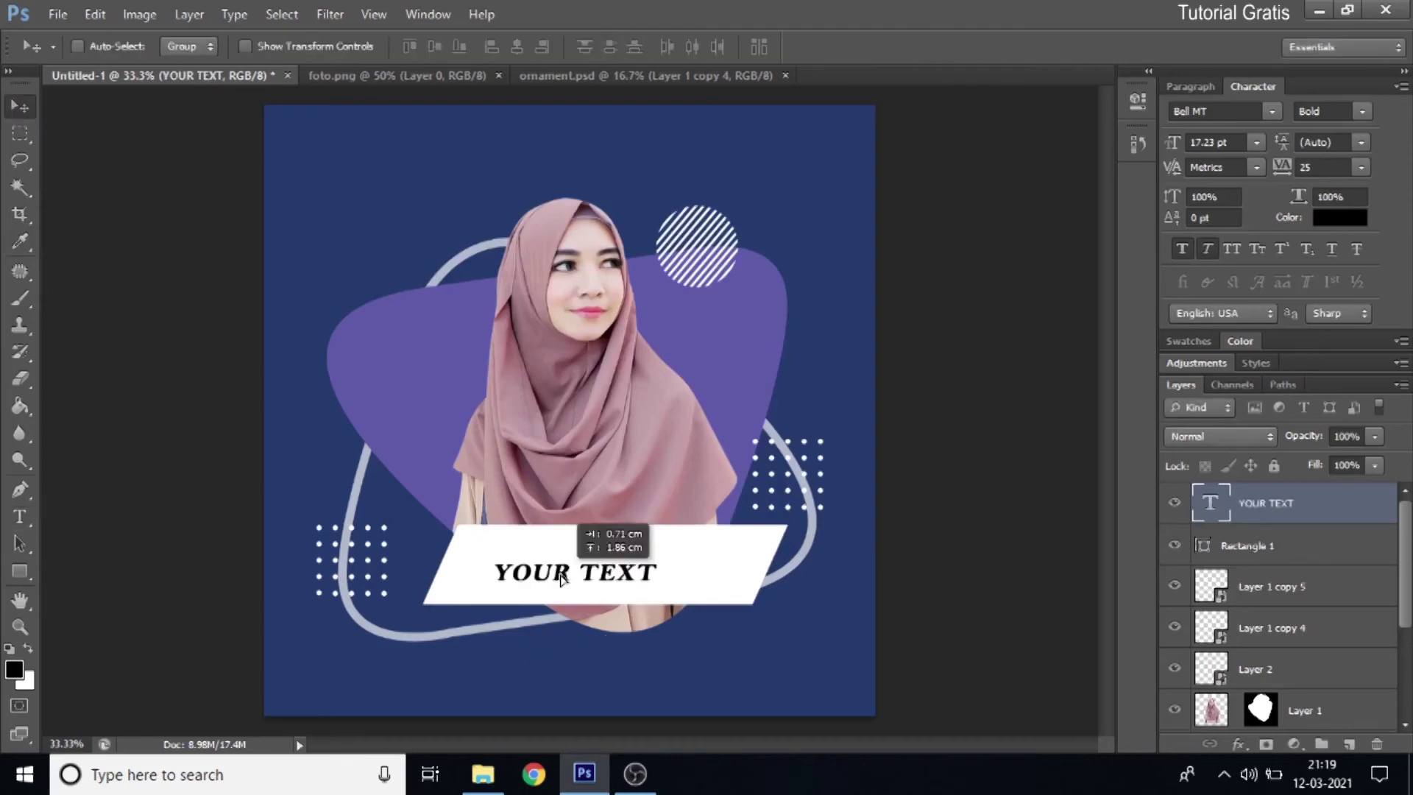
key("ctrl+t")
mouse_move(657, 561)
left_mouse_down()
mouse_move(773, 542)
mouse_move(751, 546)
left_mouse_up()
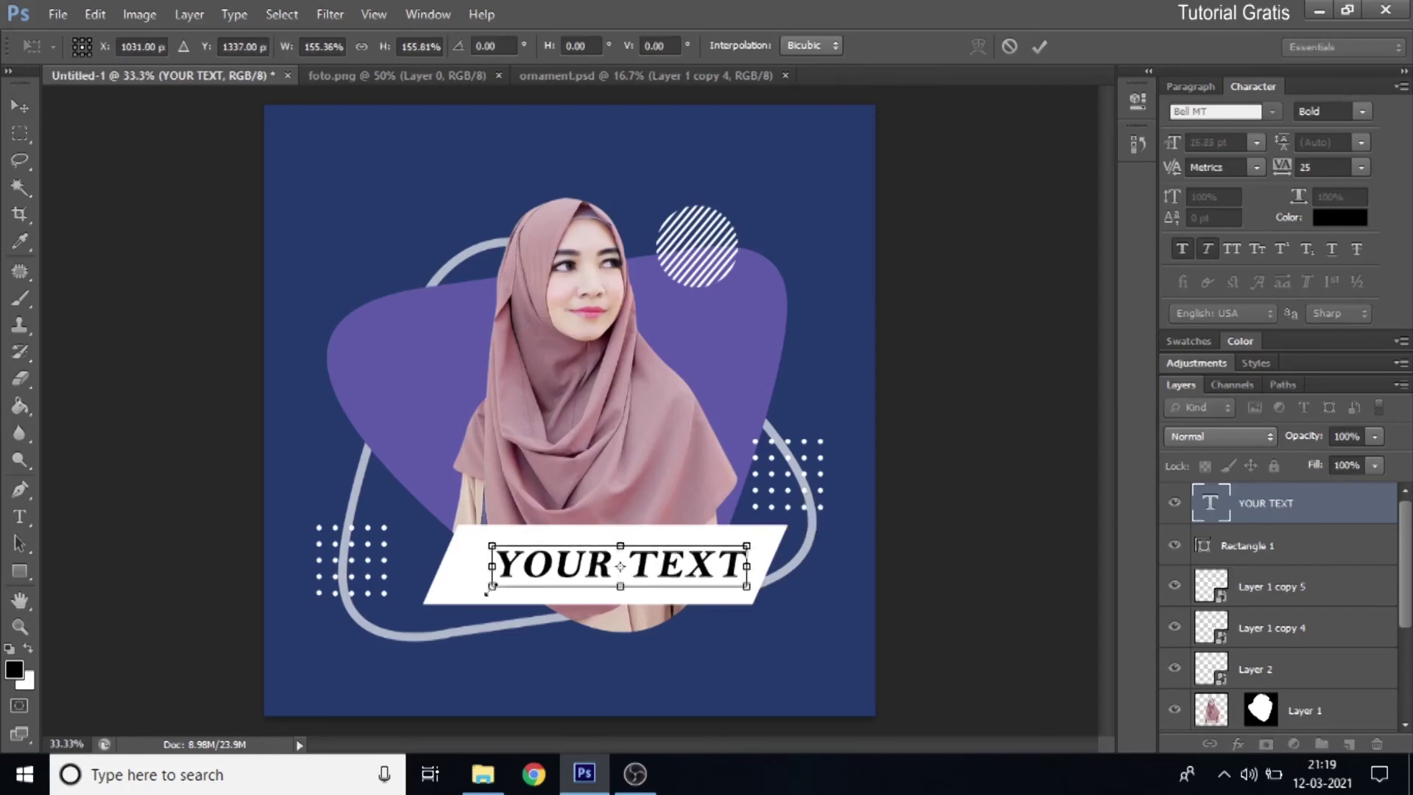
key("Return")
left_click_drag(707, 570, 683, 572)
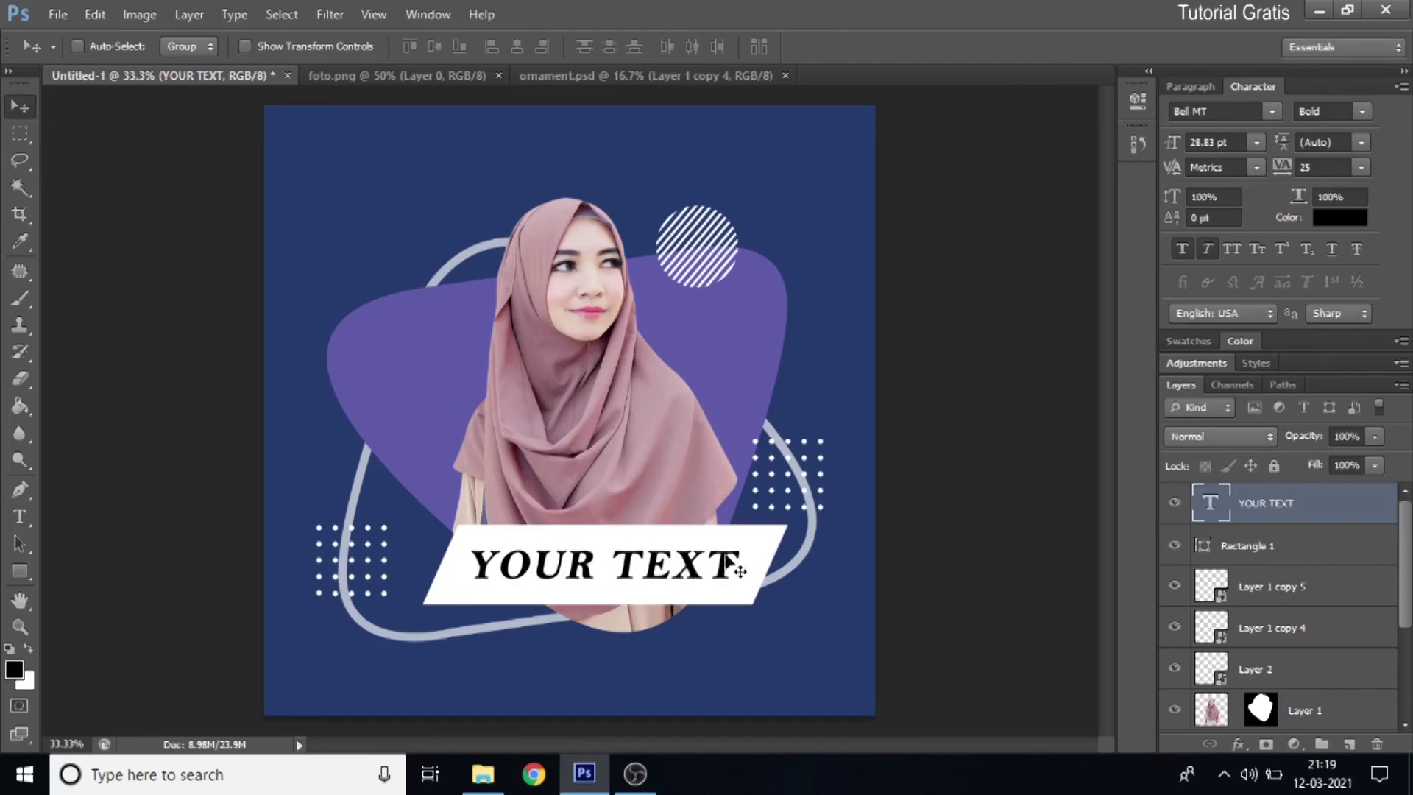
Resize the white banner to about 74% height and narrow it slightly.
key("alt+bracketleft")
key("ctrl+t")
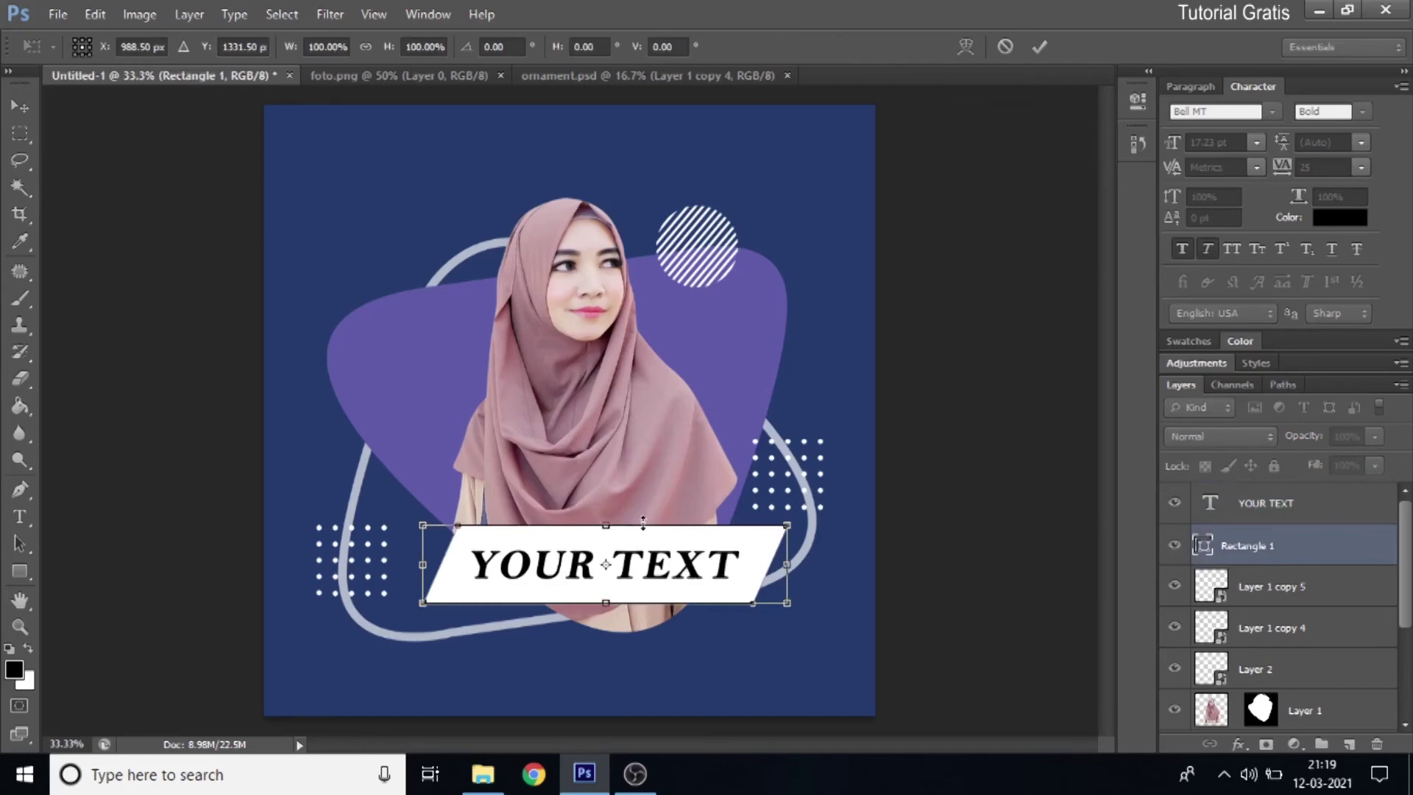
left_click_drag(644, 522, 643, 530)
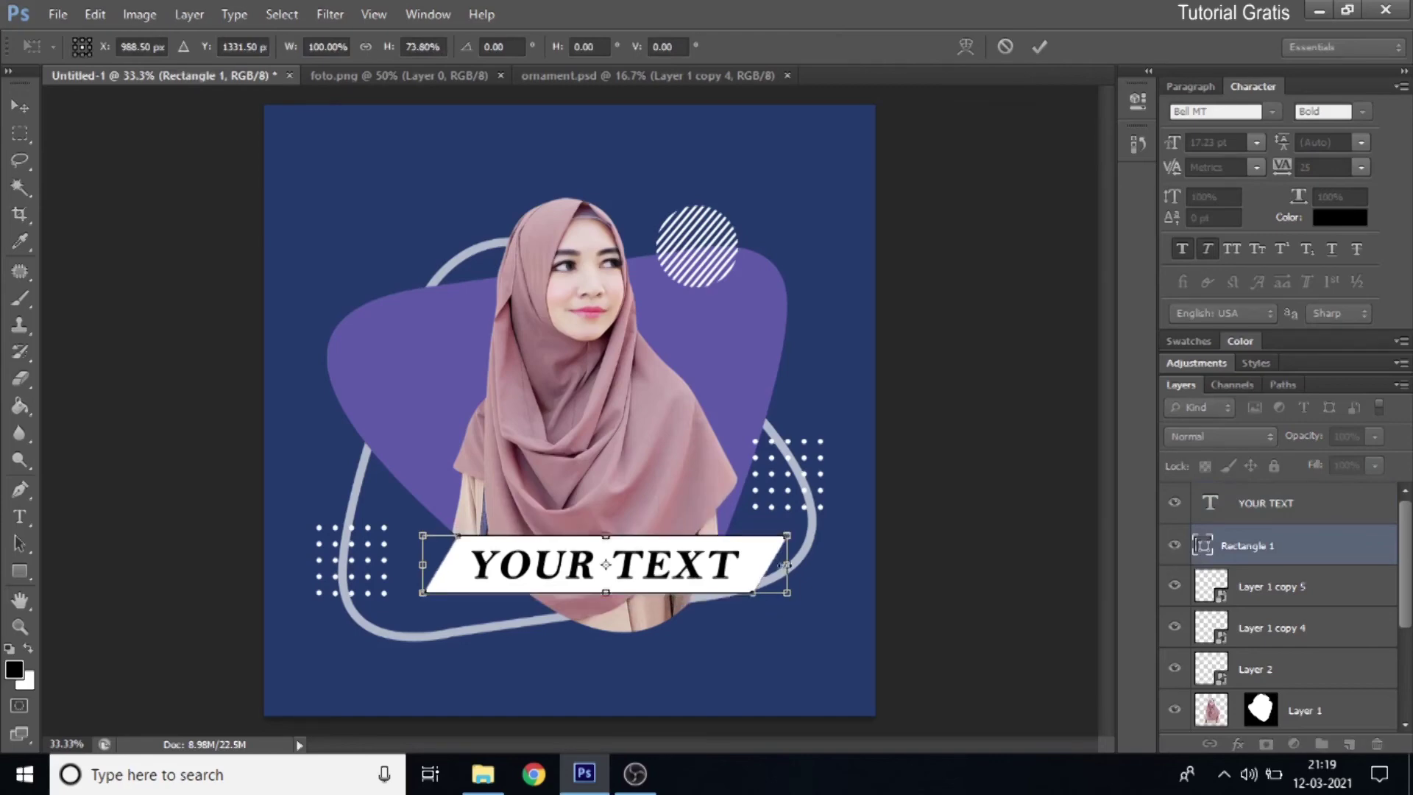
left_click_drag(782, 564, 760, 564)
left_click_drag(510, 576, 518, 576)
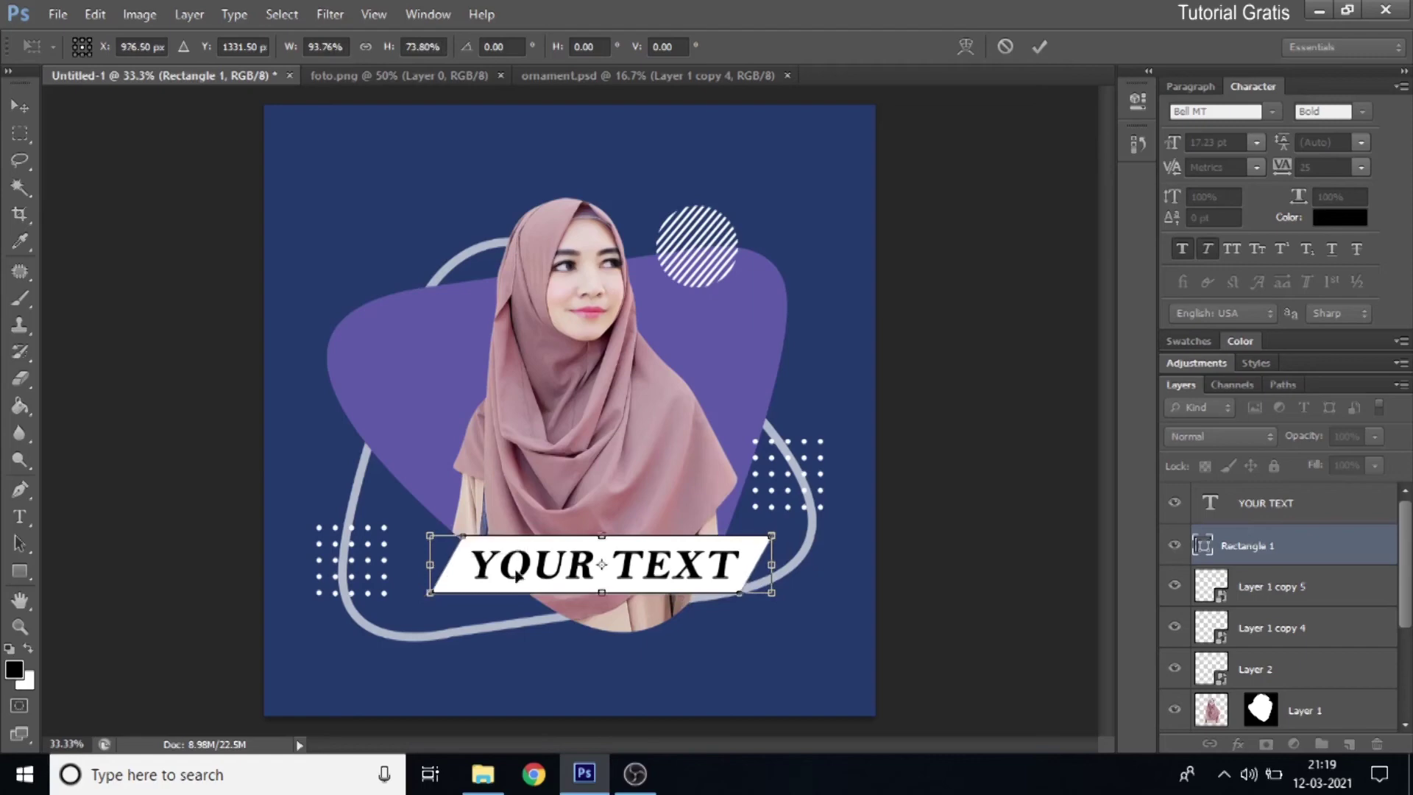
left_click(1040, 47)
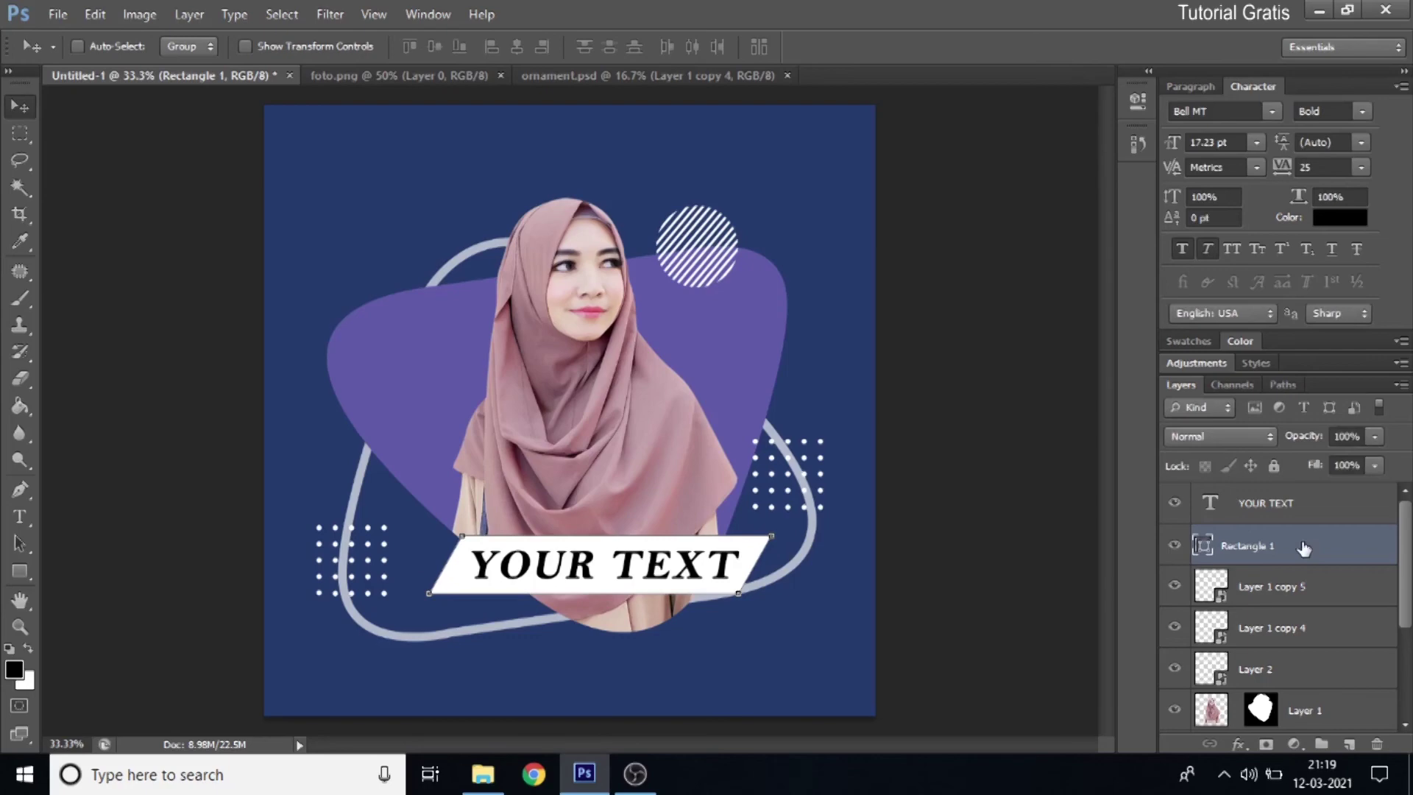
right_click(1277, 508)
Duplicate the YOUR TEXT layer, moved below the banner and scaled to about half size.
left_click(1078, 144)
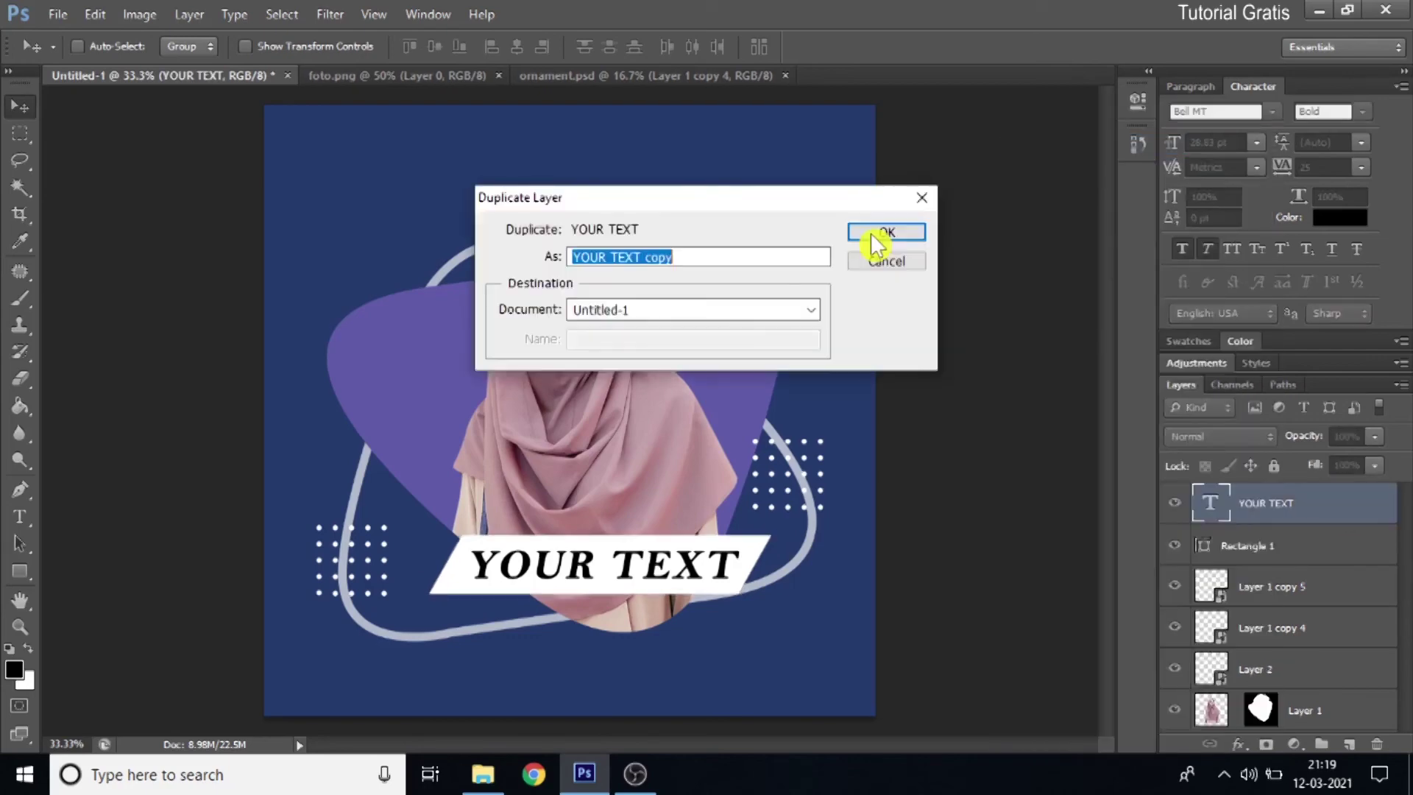
left_click(872, 233)
left_click_drag(713, 575, 713, 619)
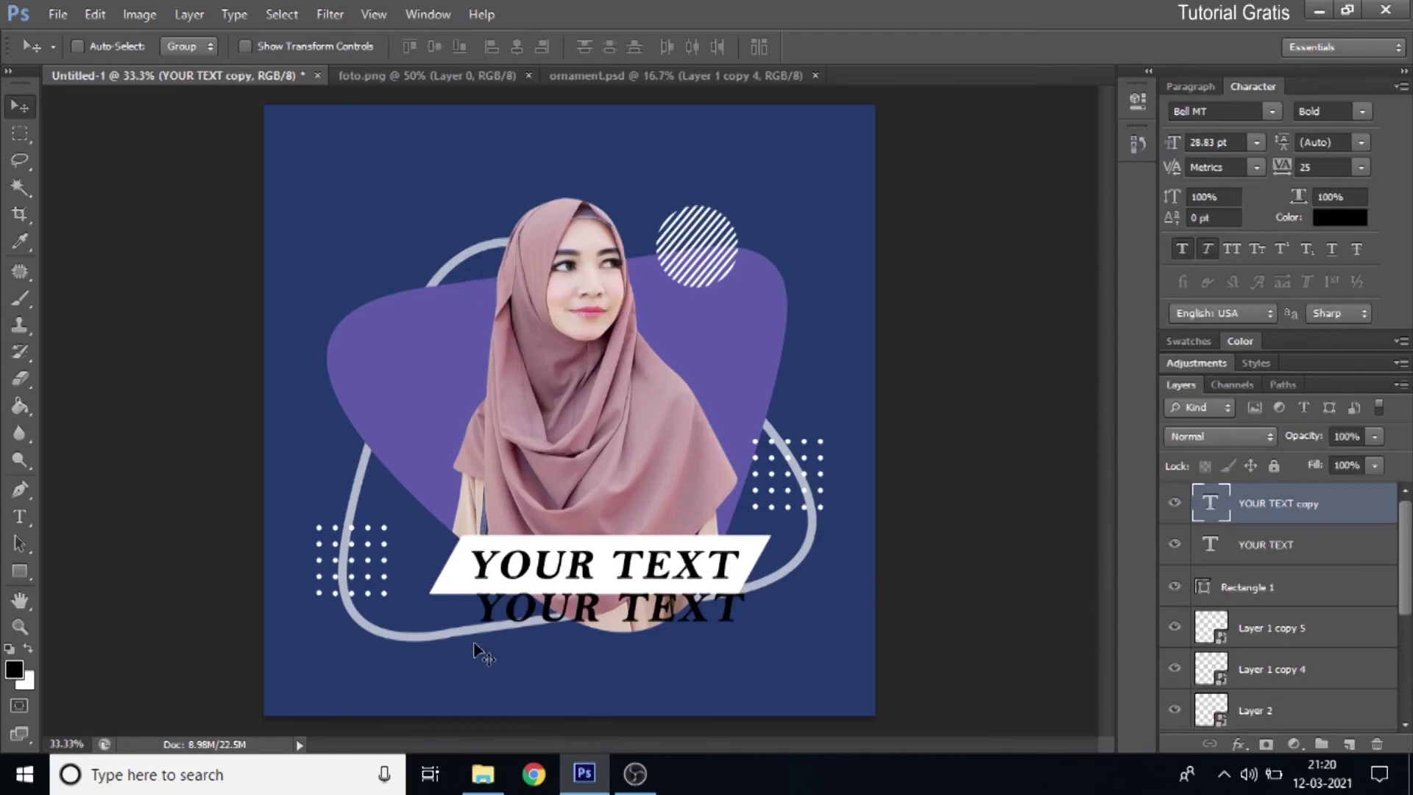
key("ctrl+t")
left_click_drag(473, 629, 608, 626)
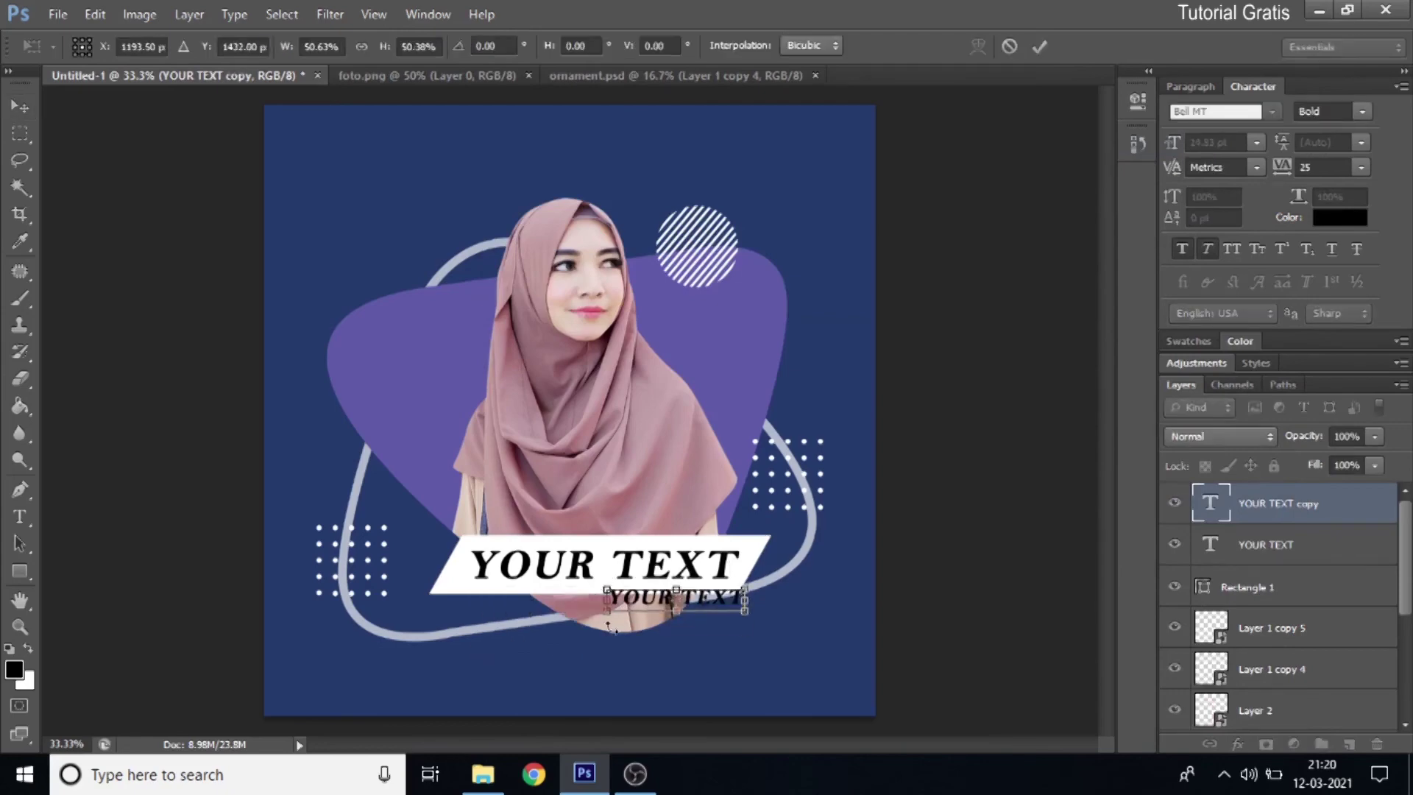
key("Down")
key("Down")
key("Down")
key("Down")
key("Down")
key("Down")
key("Down")
key("Down")
key("Left")
key("Left")
key("Left")
key("Right")
key("Return")
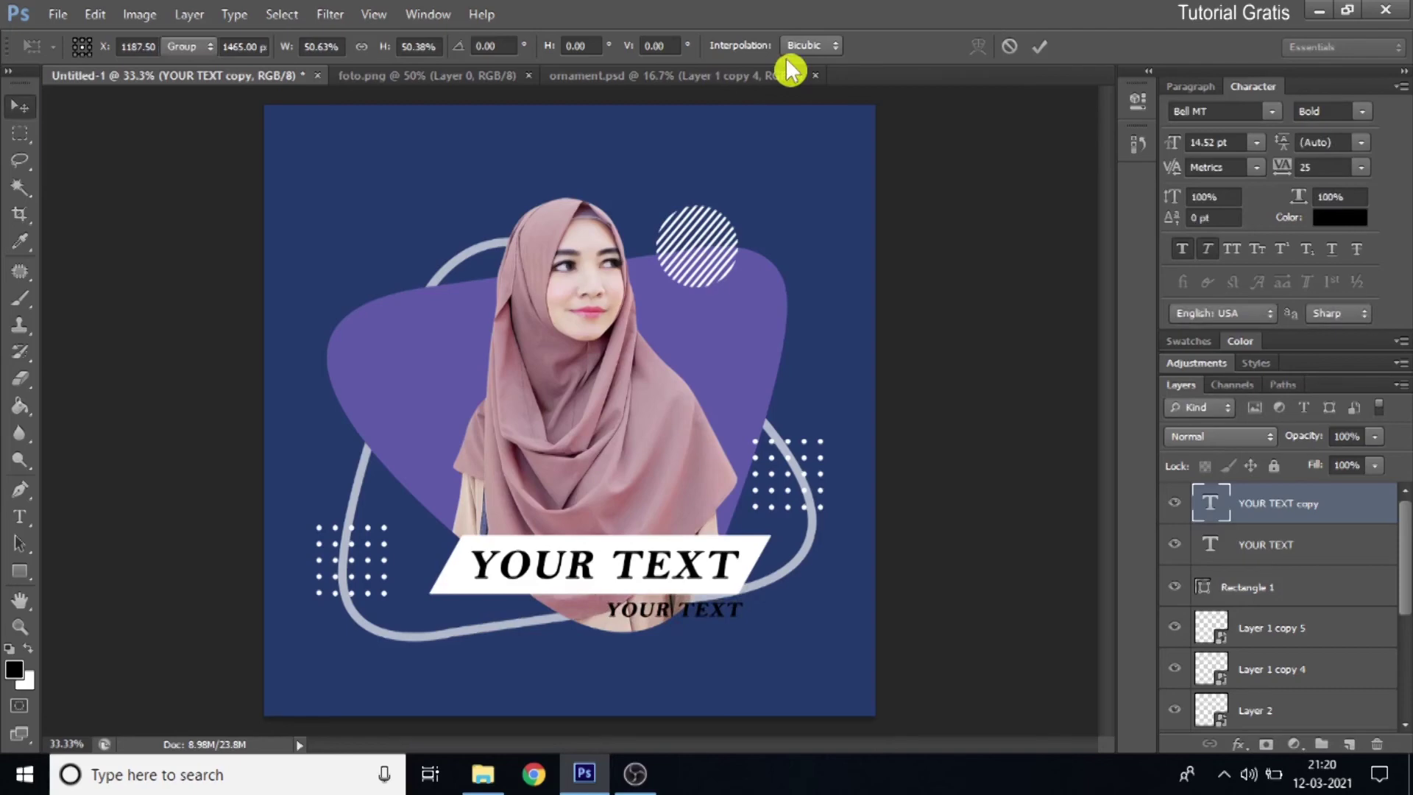
Change the small YOUR TEXT copy's colour to white (#ffffff).
key("t")
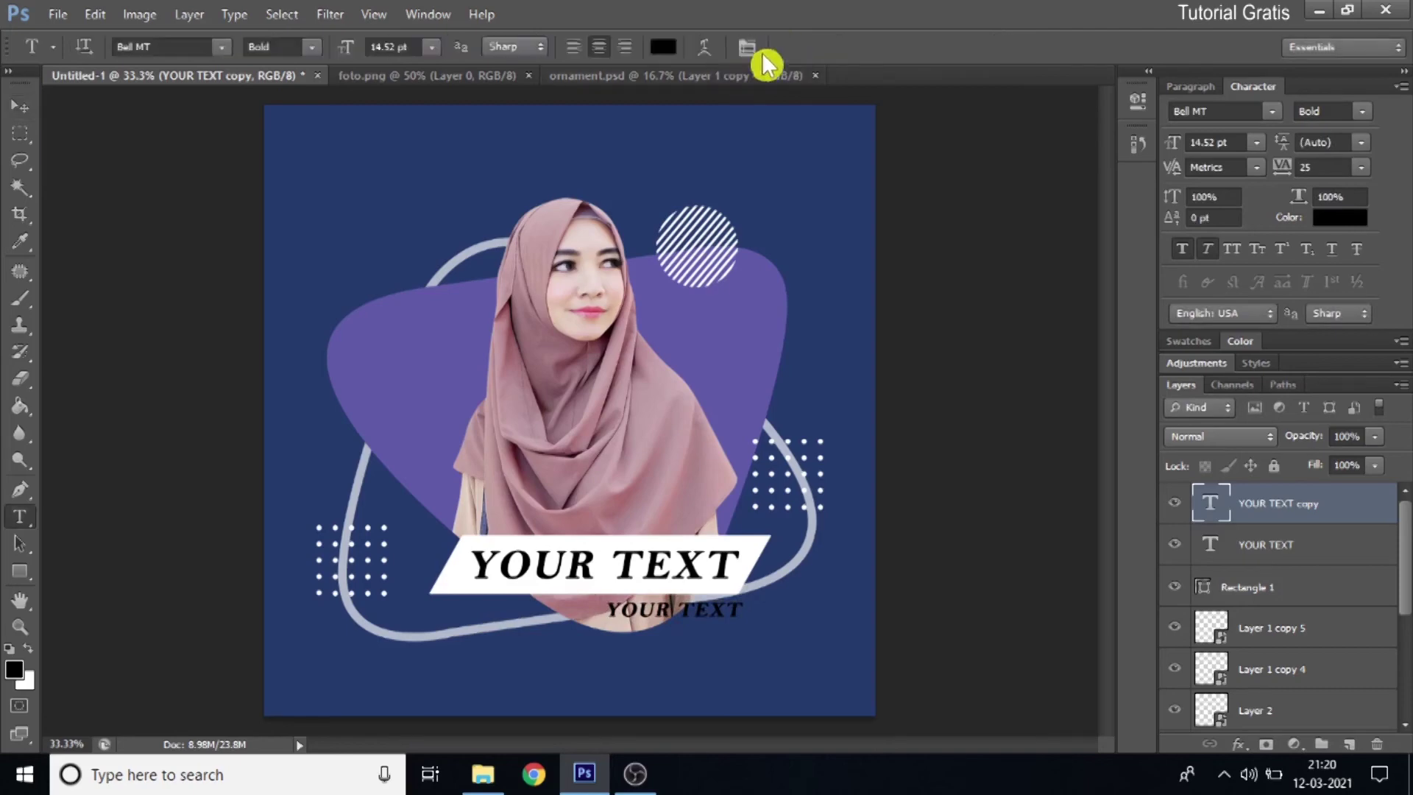
left_click(666, 52)
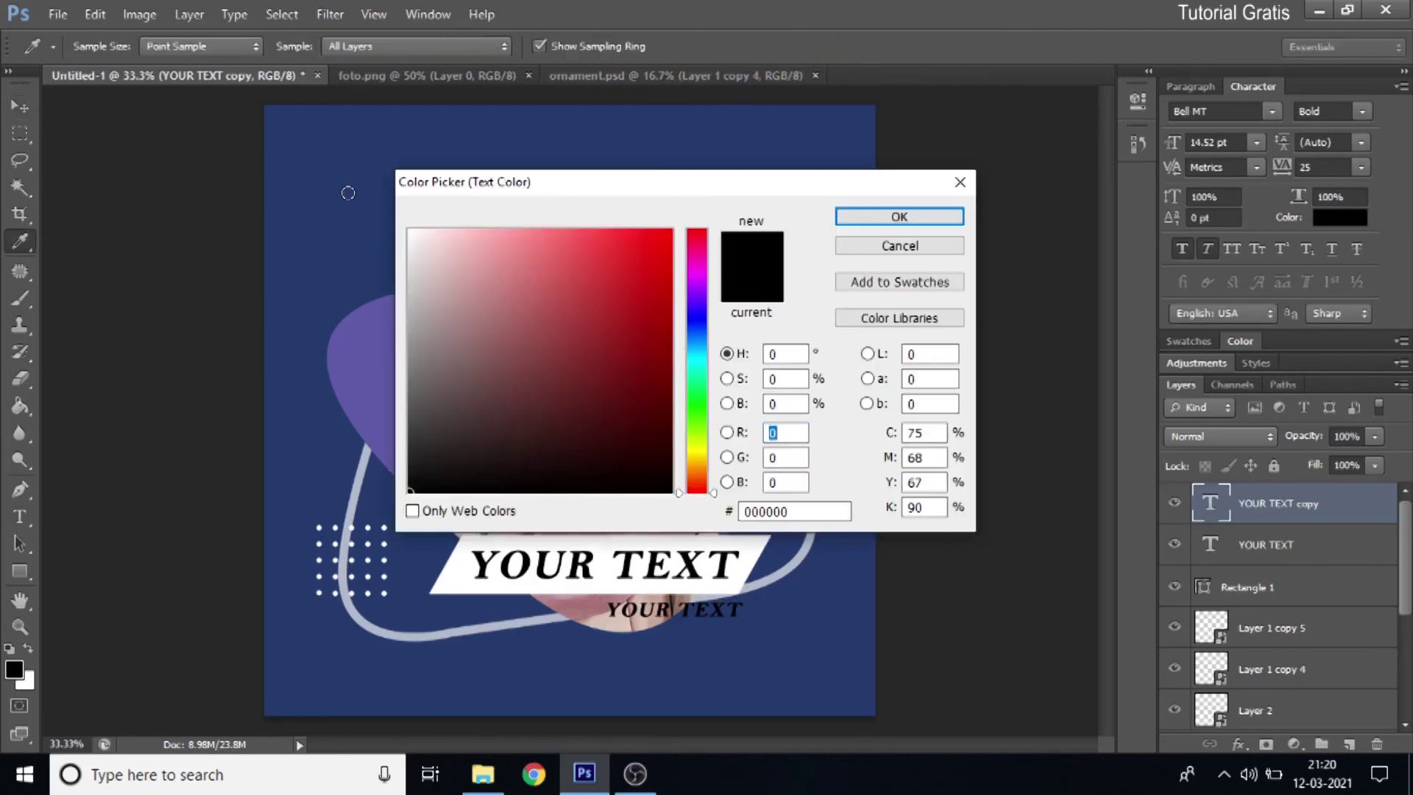
left_click(520, 321)
left_click(410, 230)
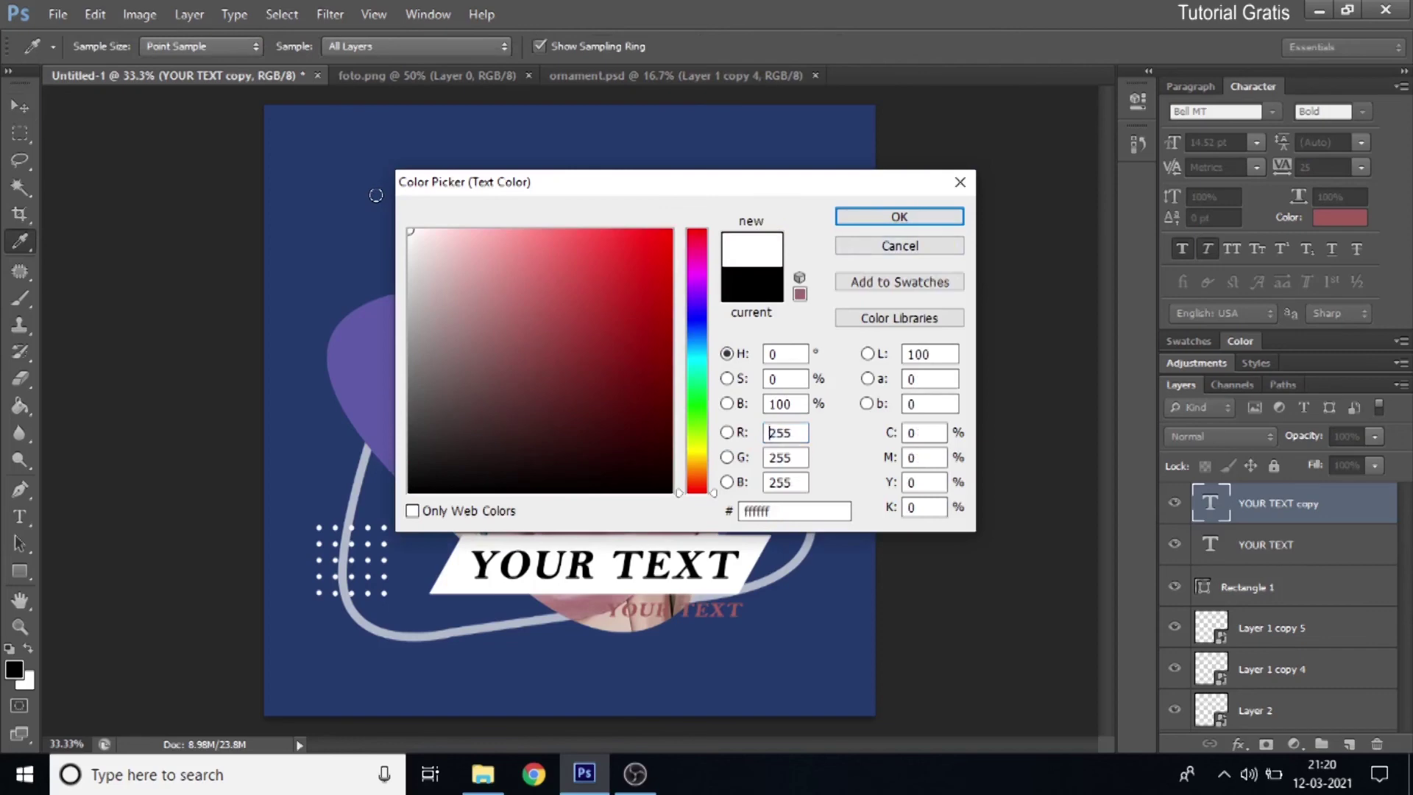
left_click(899, 216)
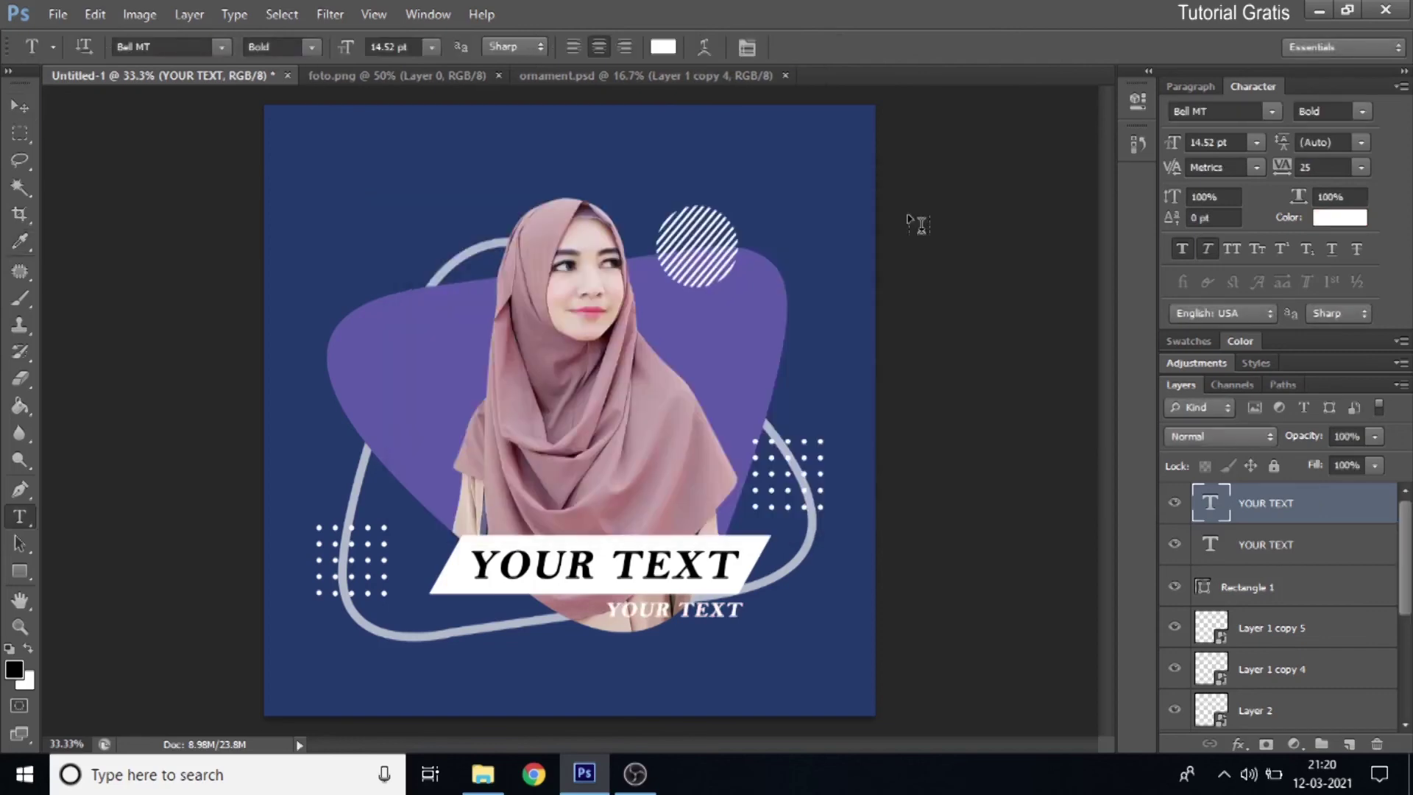
scroll(883, 332, "up", 1)
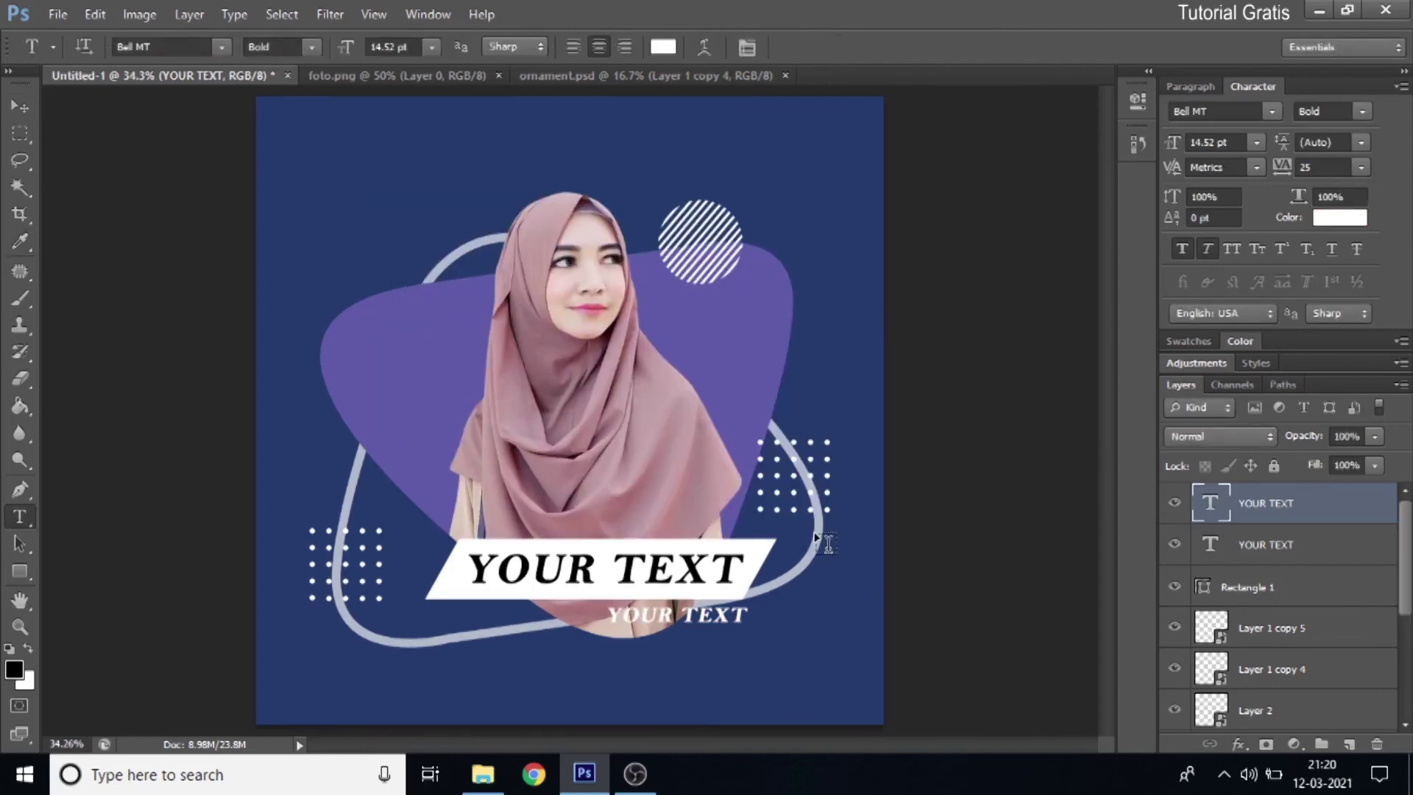
Select all layers except Background and move the artwork a few pixels up.
mouse_move(1407, 559)
left_mouse_down()
mouse_move(1402, 648)
mouse_move(1407, 524)
mouse_move(1402, 641)
left_mouse_up()
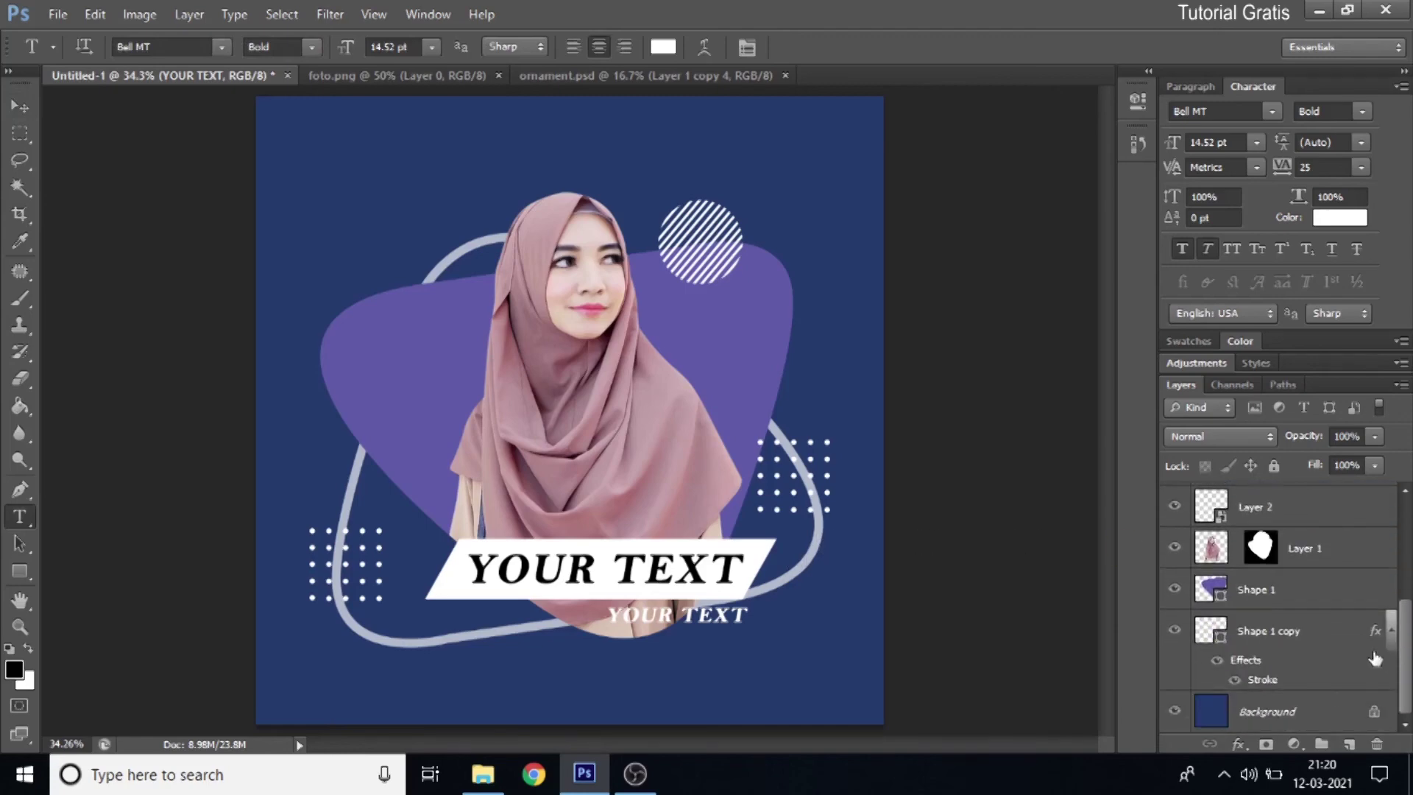
left_click(1318, 638, "shift")
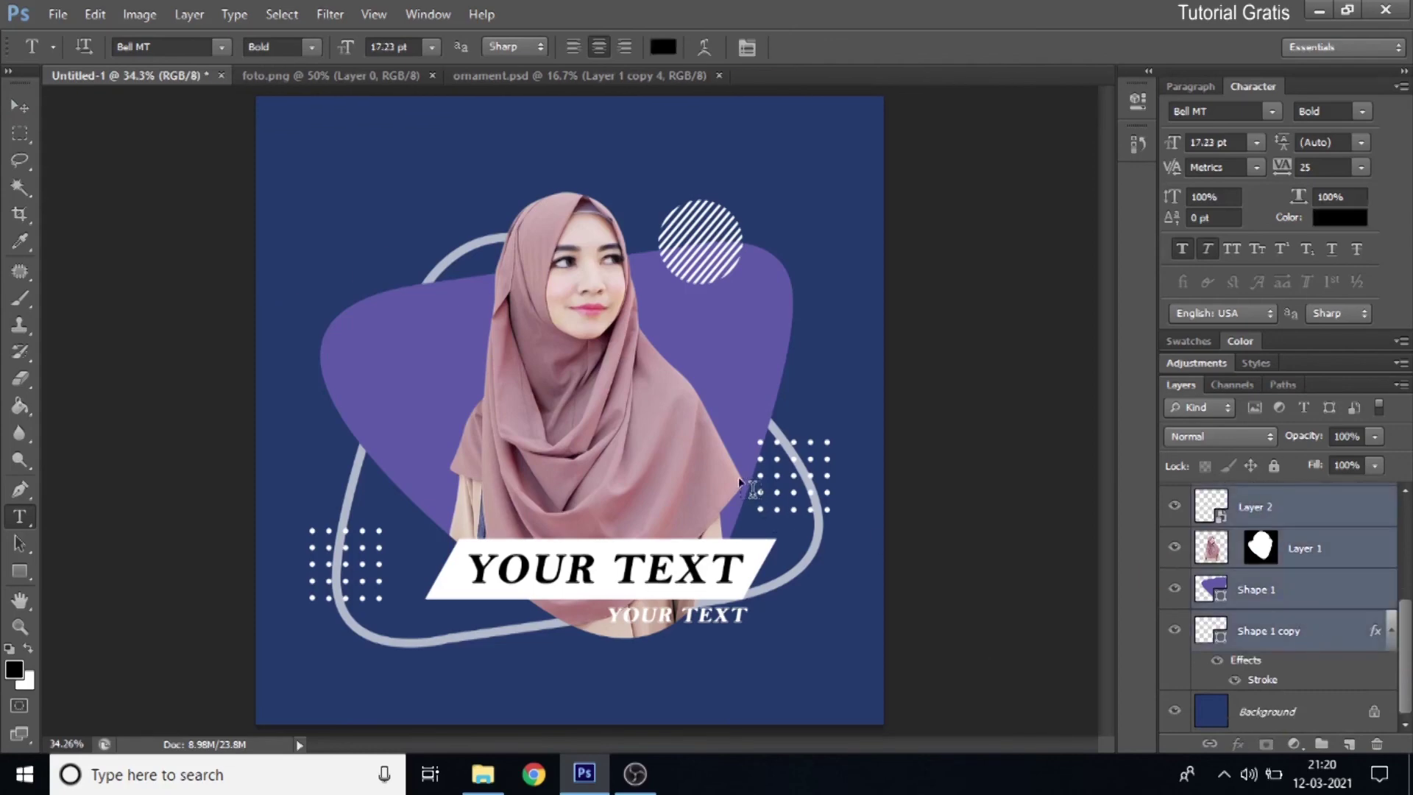
left_click(17, 109)
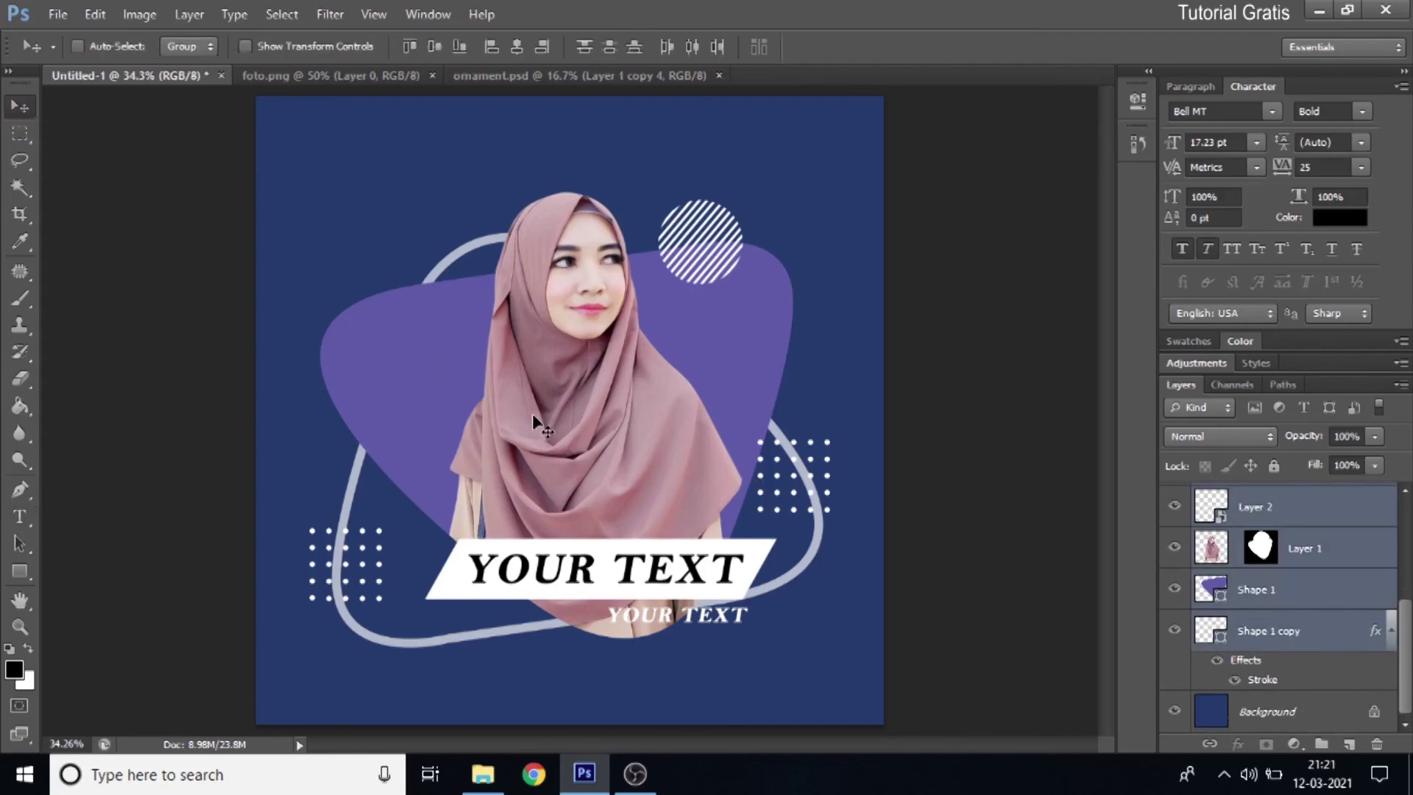
left_click_drag(532, 410, 533, 402)
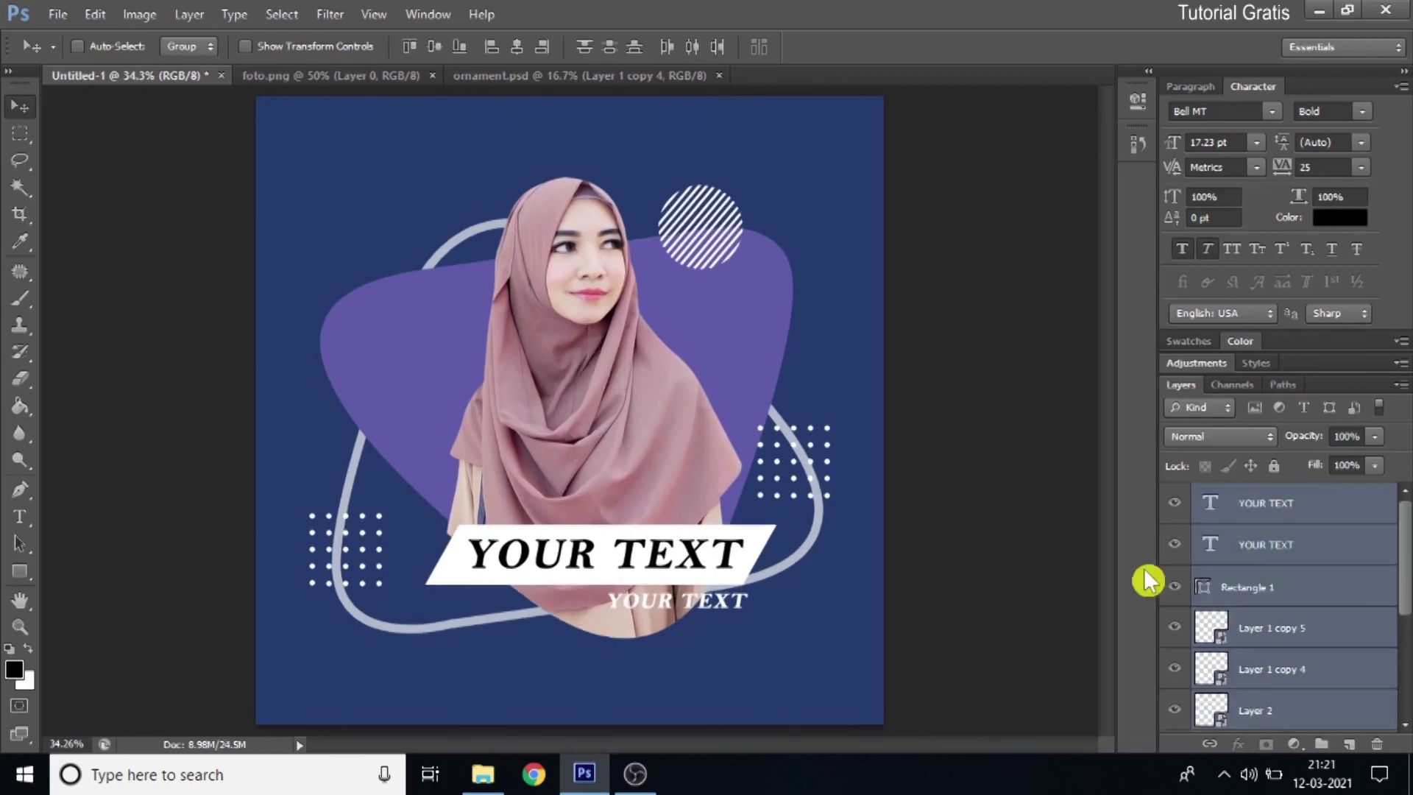
key("ctrl+z")
scroll(1295, 657, "down", 3)
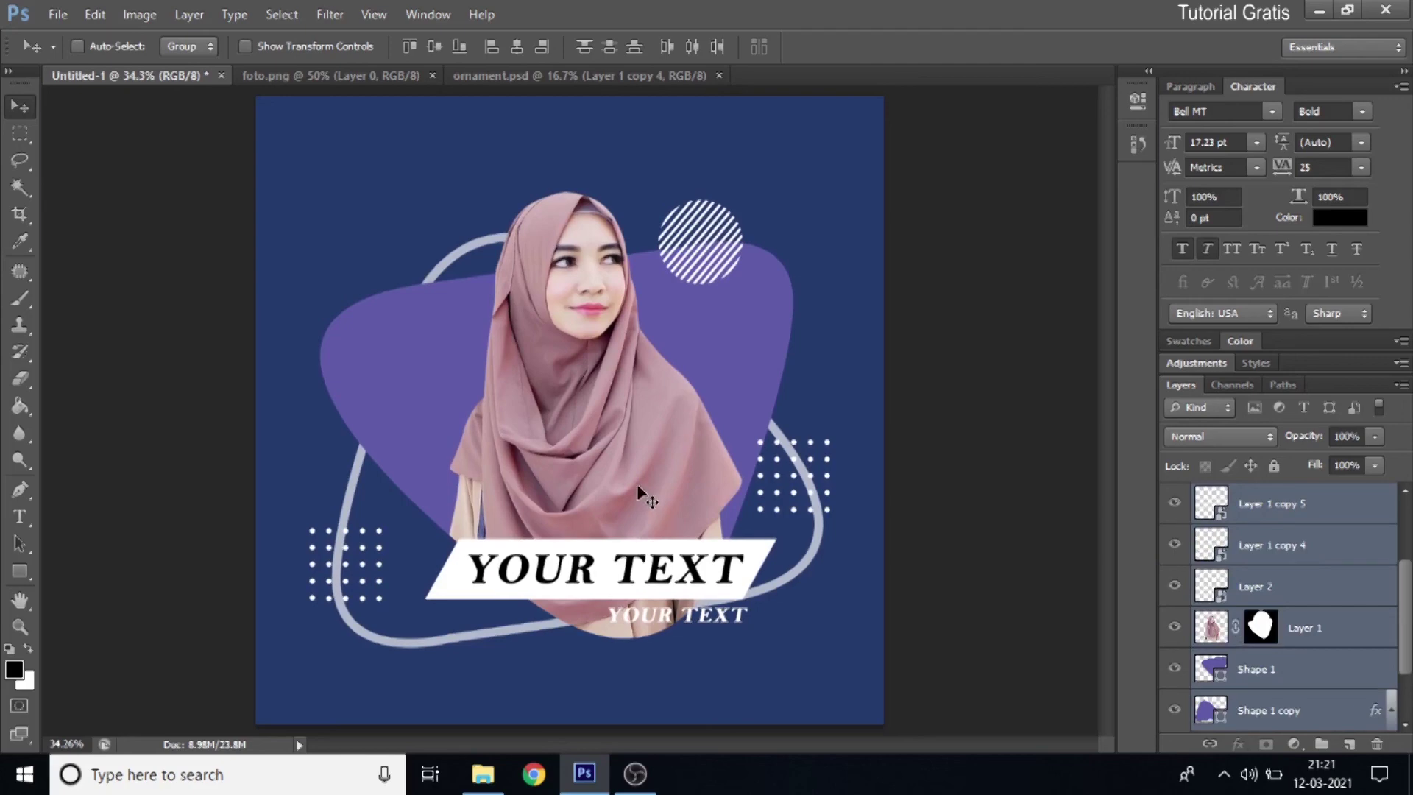
left_click_drag(638, 484, 638, 471)
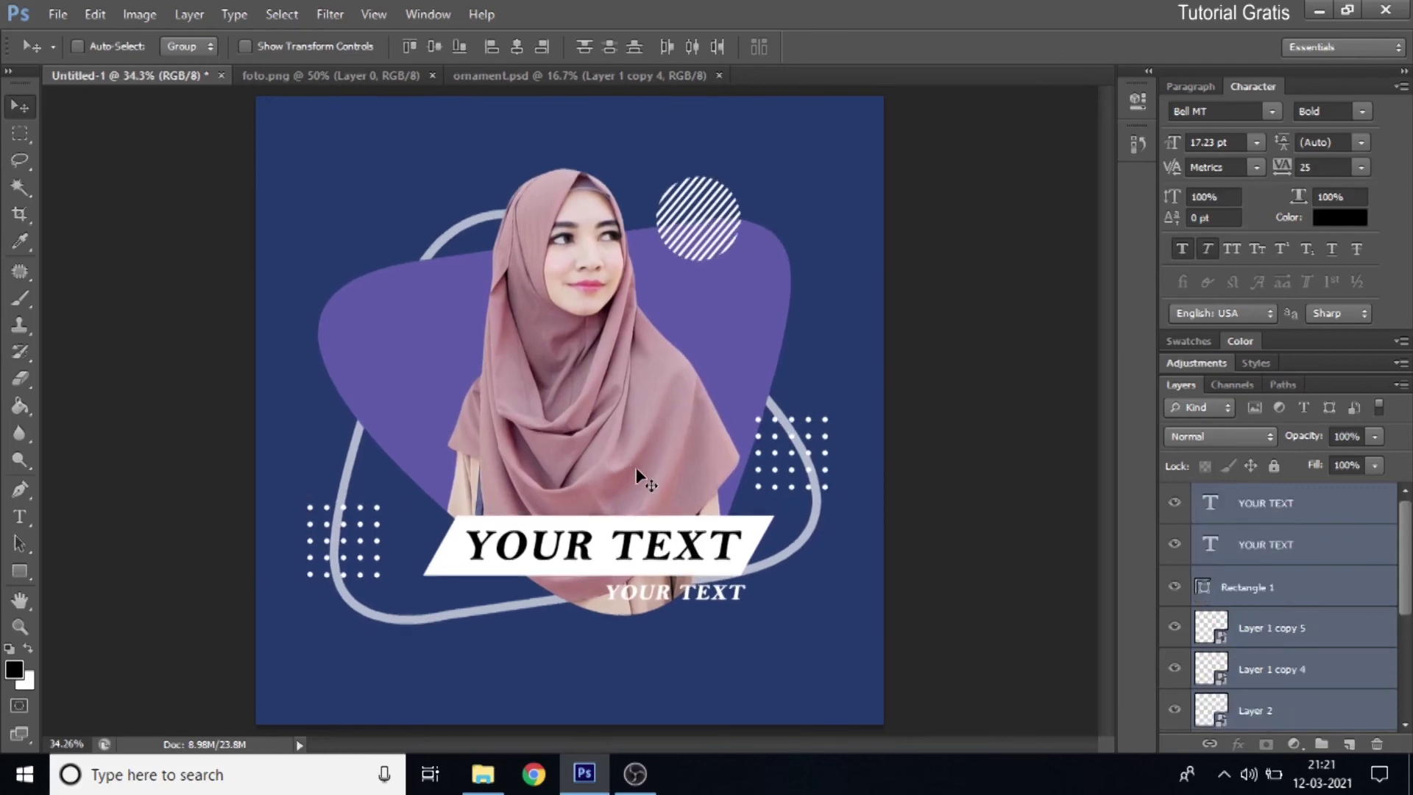
left_click_drag(638, 478, 640, 481)
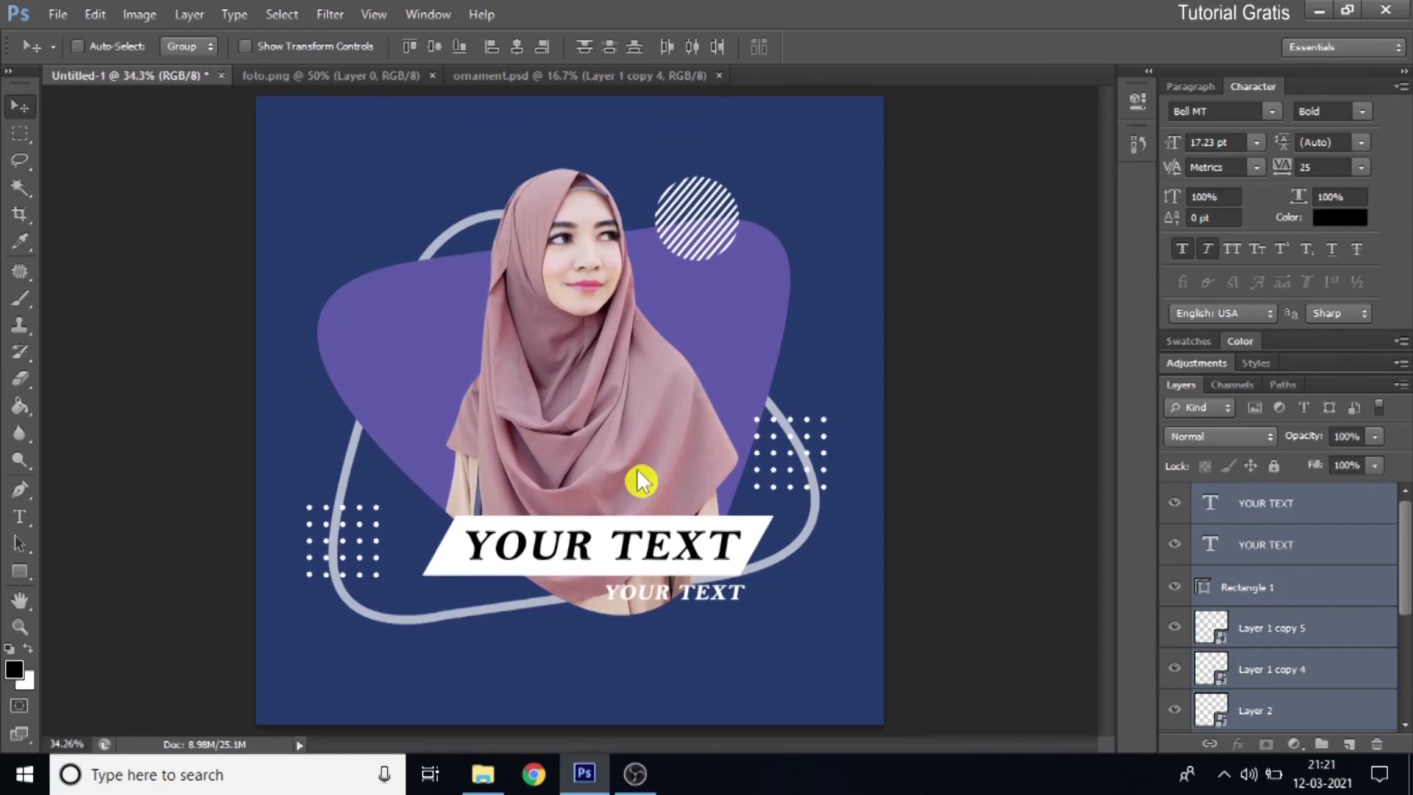
Save the poster as Untitled-1.psd in Photoshop PSD format into the keluar dari objek bebas folder.
left_click(58, 14)
left_click(77, 266)
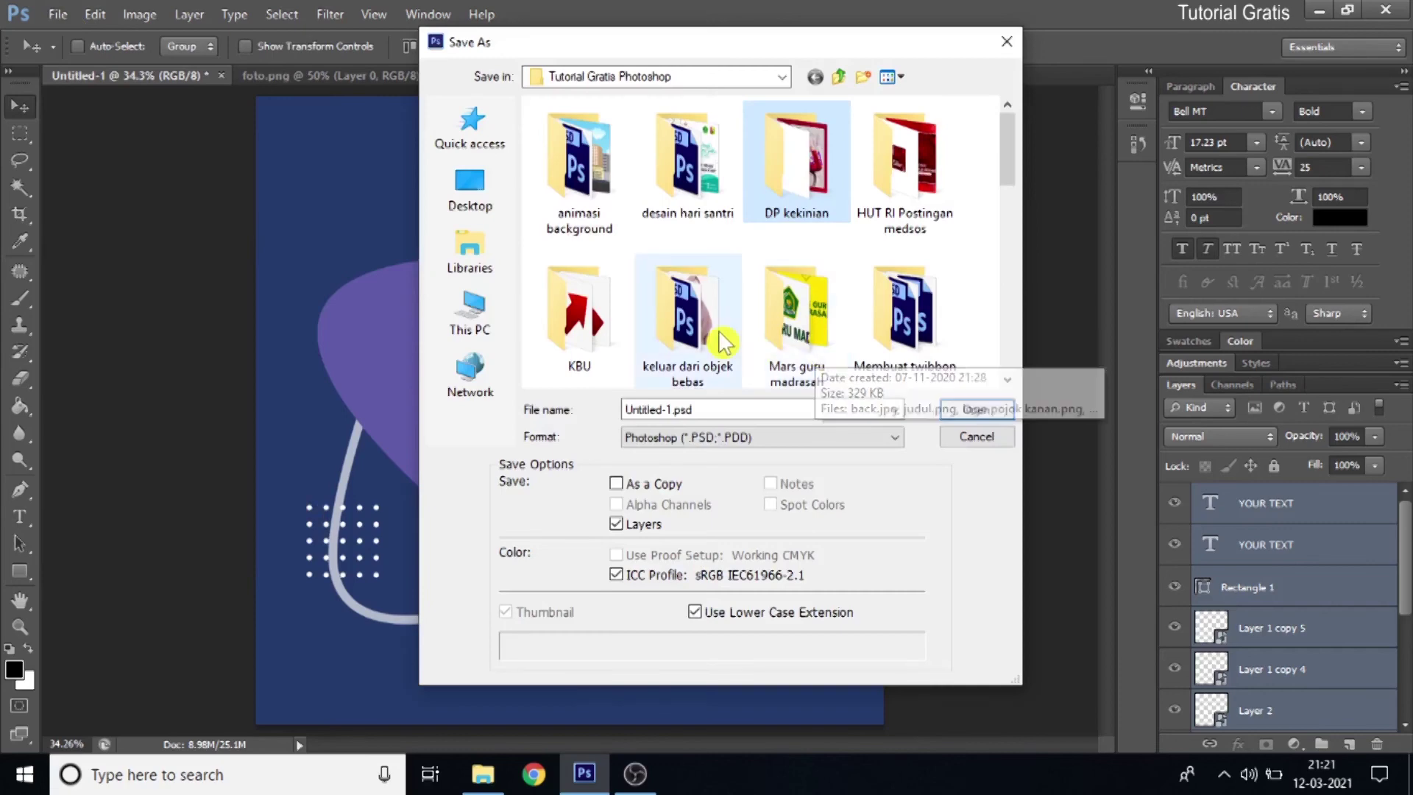
double_click(725, 342)
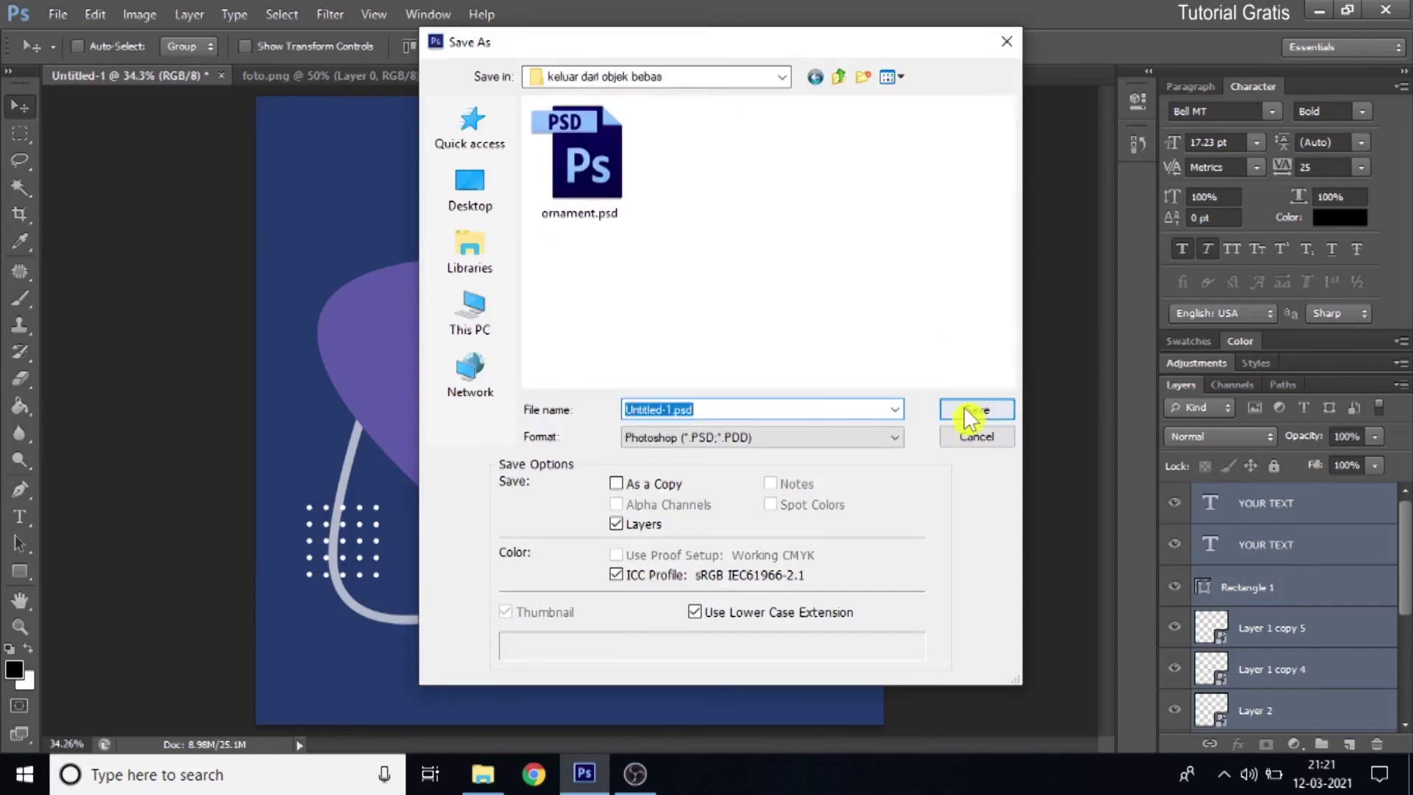
left_click(969, 410)
left_click(936, 234)
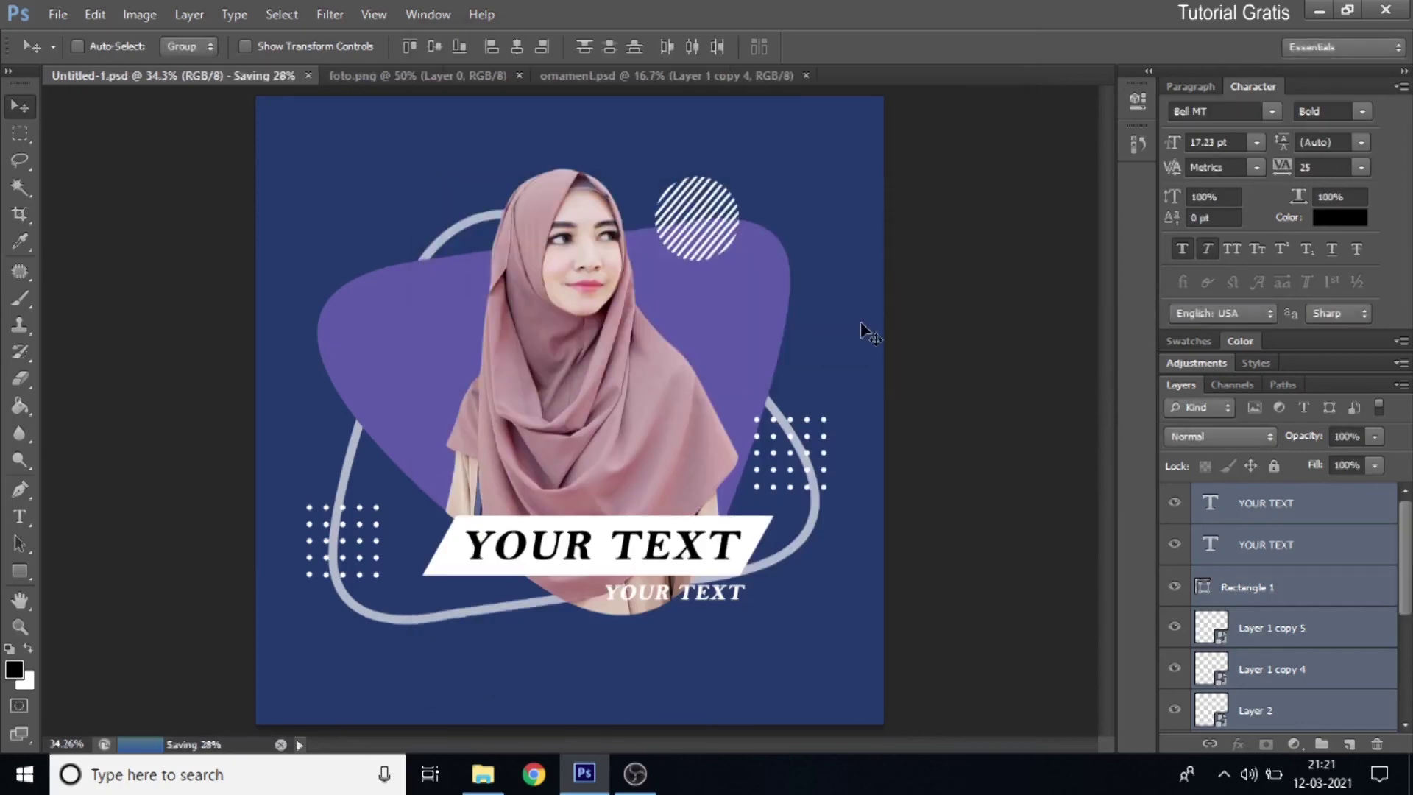